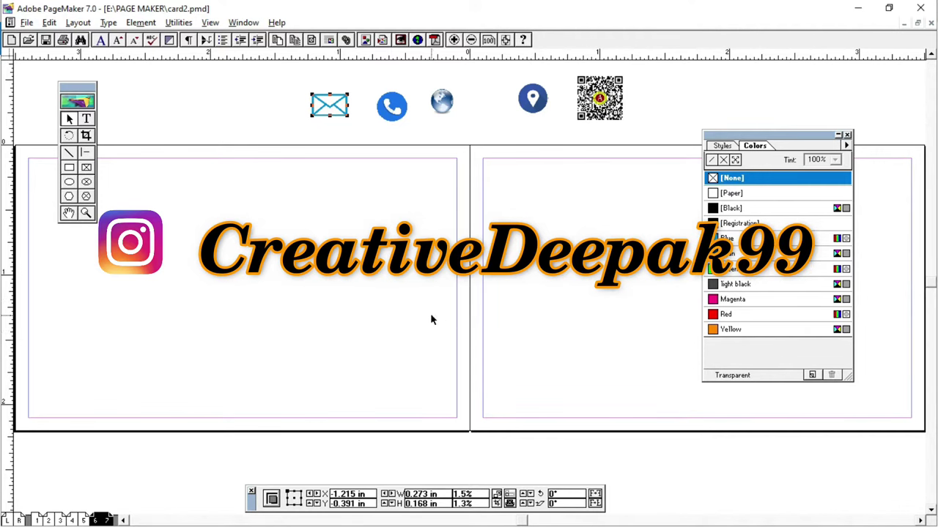
Step: Reopen Page Setup from the File menu and adjust the card's page settings
click(26, 22)
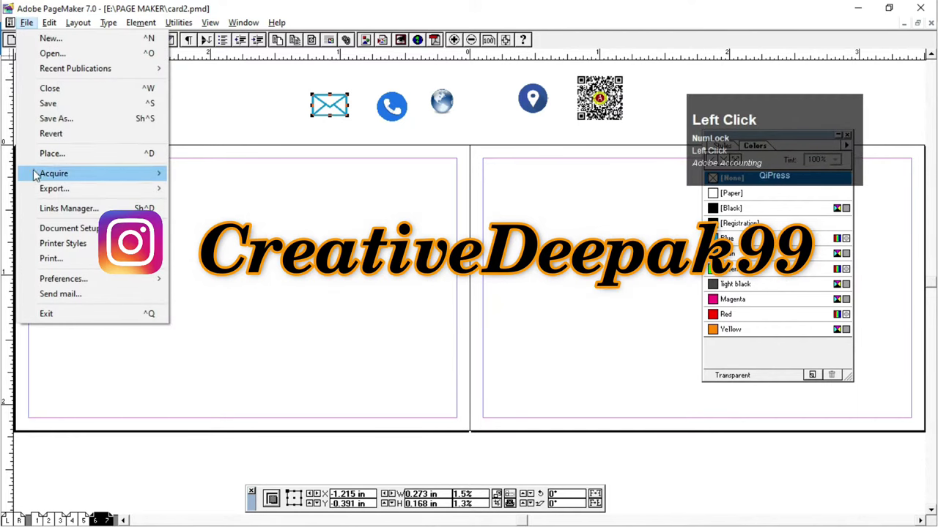
click(66, 228)
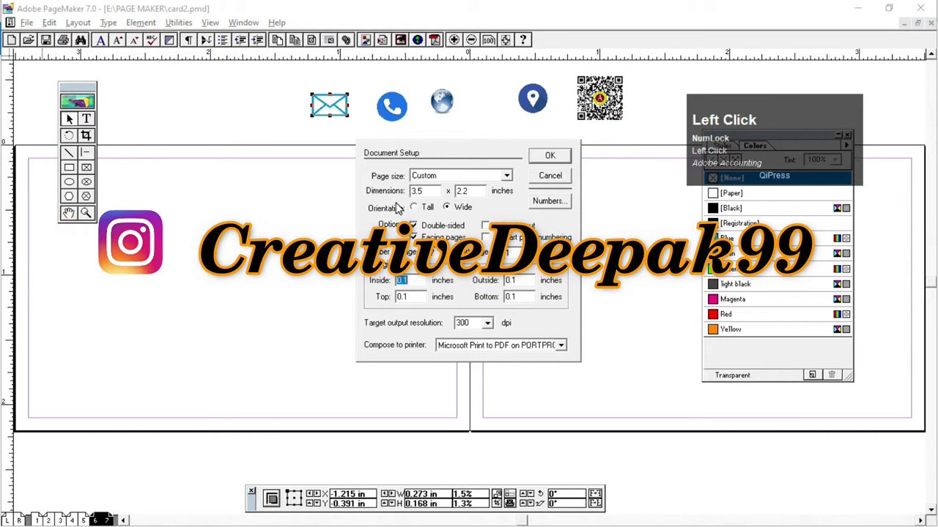
key(ctrl+2)
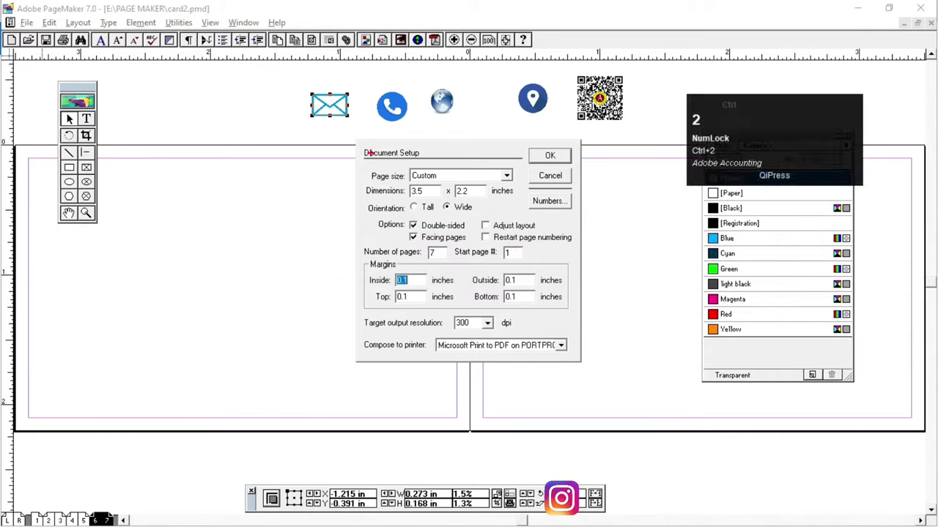
mouse_move(353, 139)
mouse_down()
mouse_move(509, 262)
mouse_move(584, 366)
mouse_up()
scroll(470, 282, up, 3)
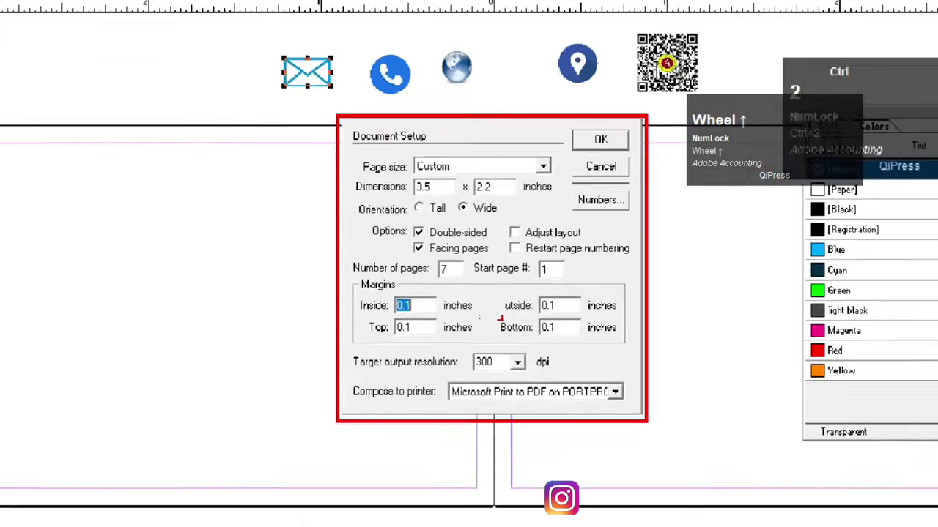
drag(415, 162, 584, 198)
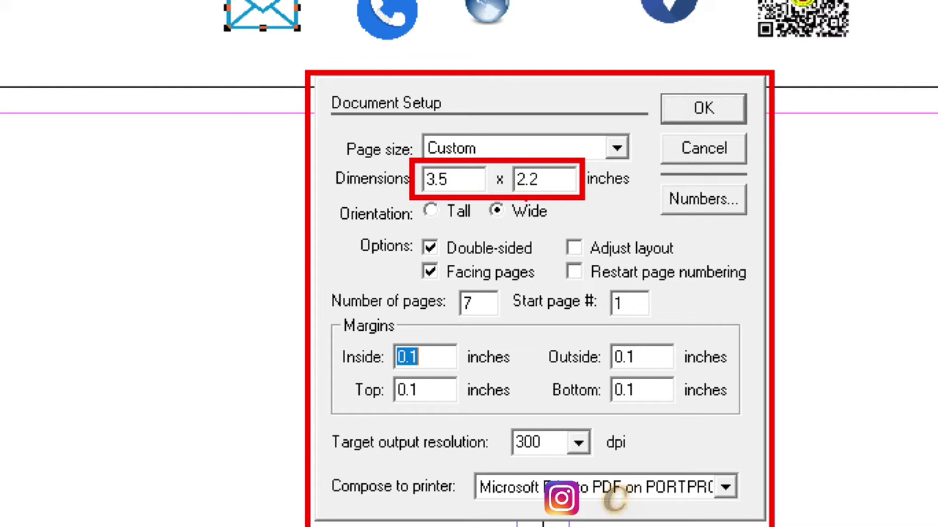
click(496, 211)
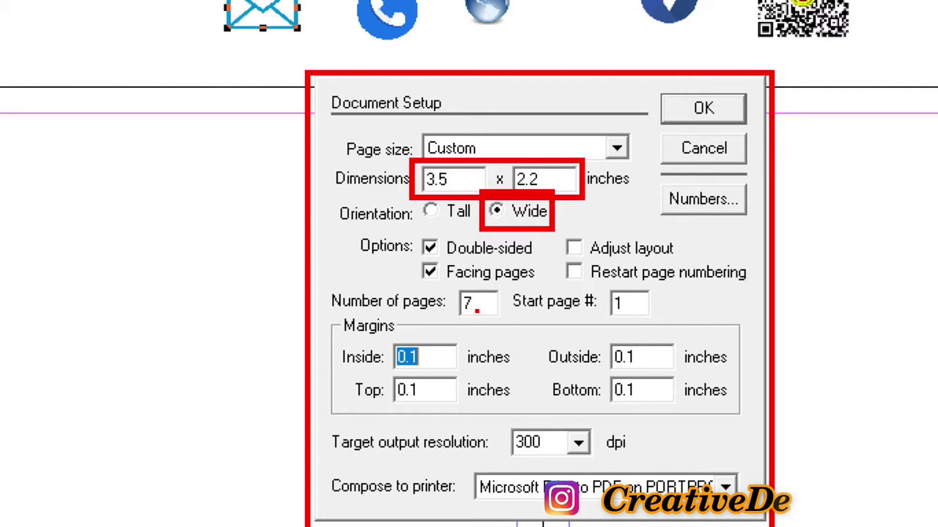
drag(487, 308, 506, 297)
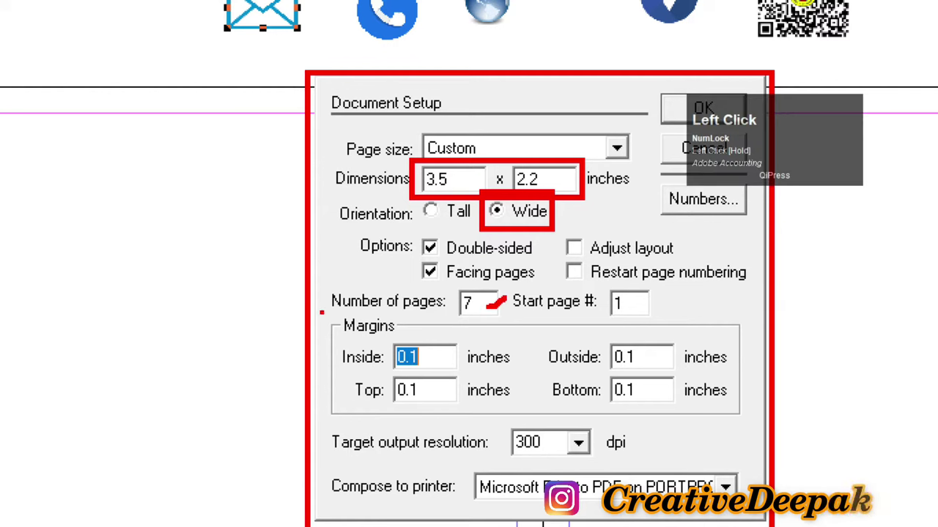
mouse_move(334, 312)
mouse_down()
mouse_move(449, 360)
mouse_move(491, 351)
mouse_up()
drag(442, 397, 484, 383)
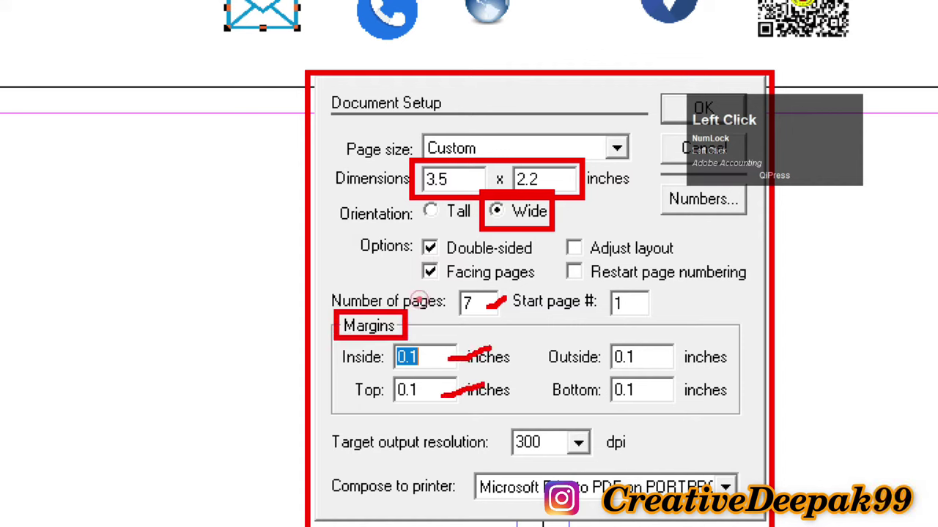
drag(657, 396, 686, 389)
click(702, 349)
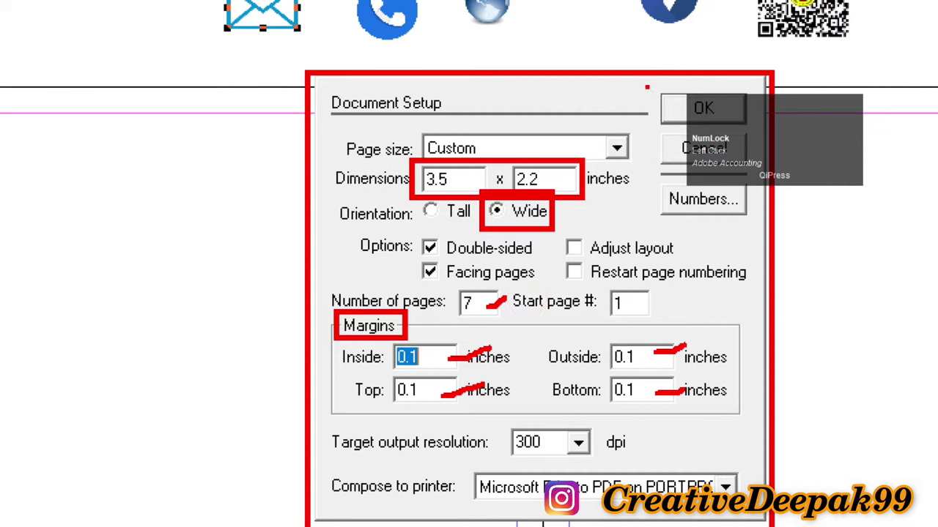
mouse_move(643, 84)
mouse_down()
mouse_move(714, 130)
mouse_move(747, 133)
mouse_up()
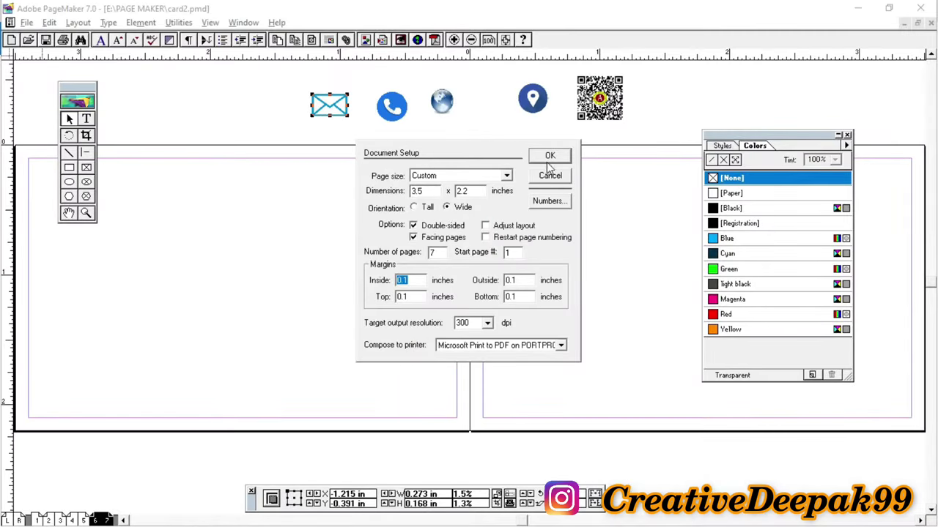
click(703, 108)
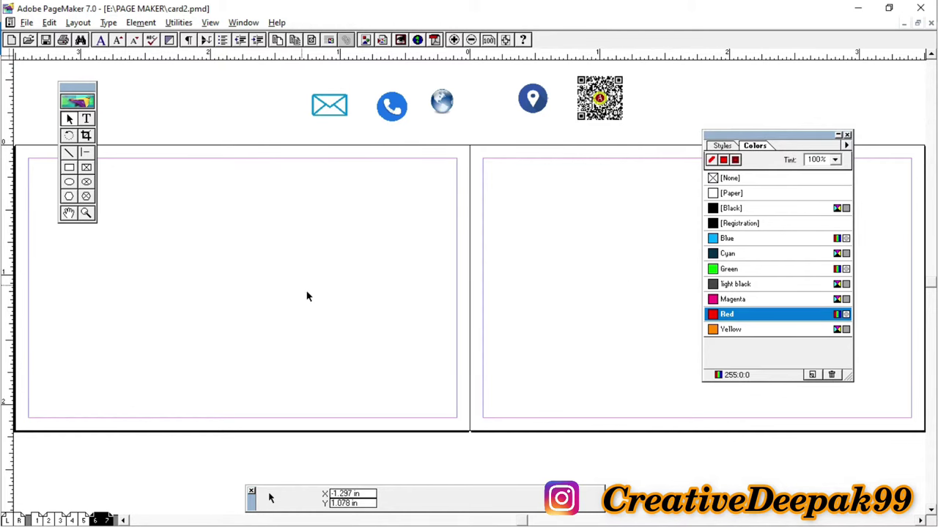
Step: Pan the spread and start a polygon at the left page's top-left margin corner
click(69, 213)
drag(166, 265, 327, 269)
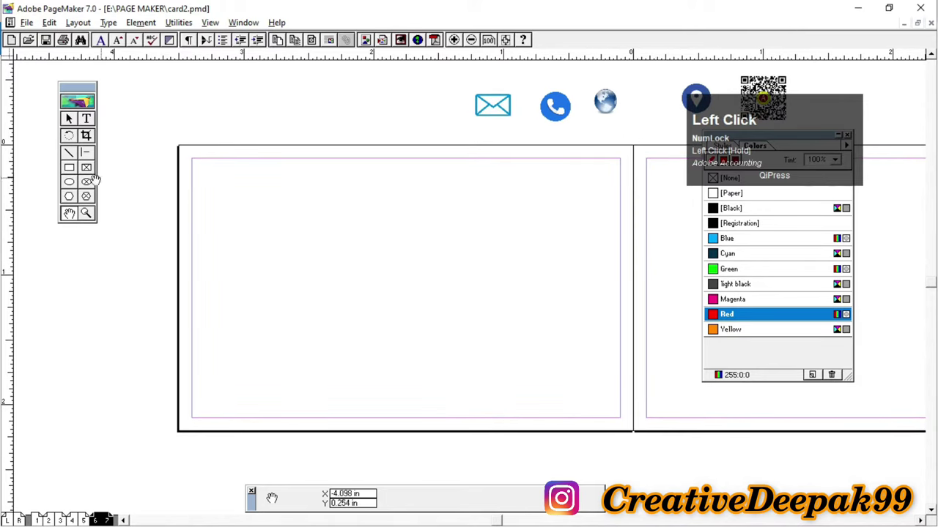
click(69, 167)
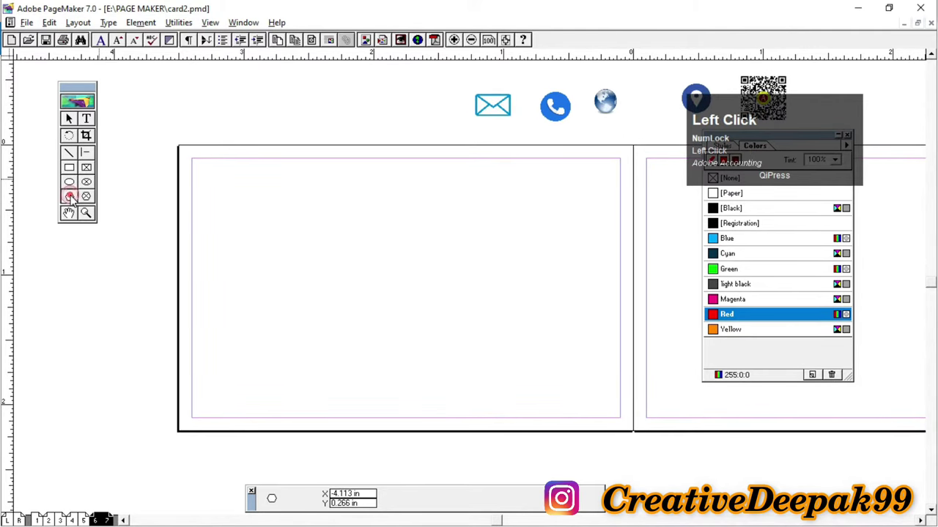
key(ctrl+2)
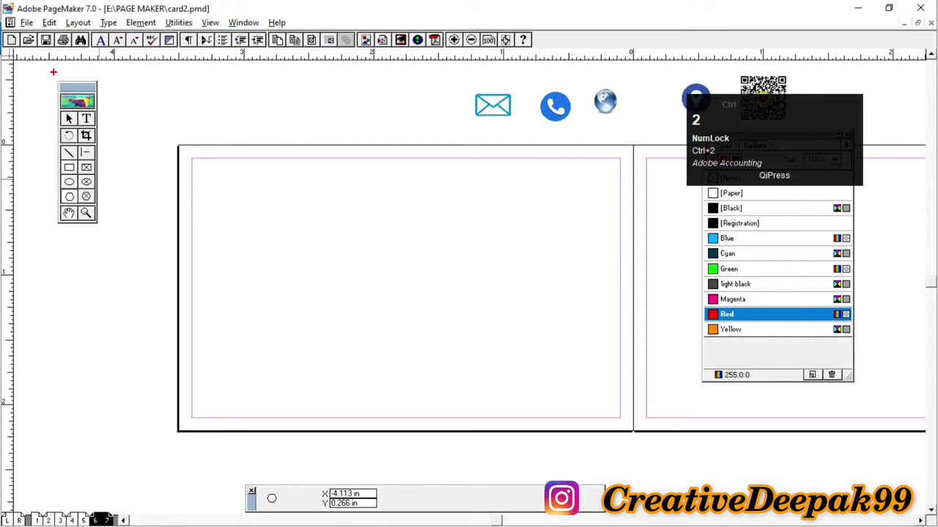
mouse_move(53, 71)
mouse_down()
mouse_move(102, 196)
mouse_move(104, 228)
mouse_move(145, 256)
mouse_up()
scroll(104, 228, up, 1)
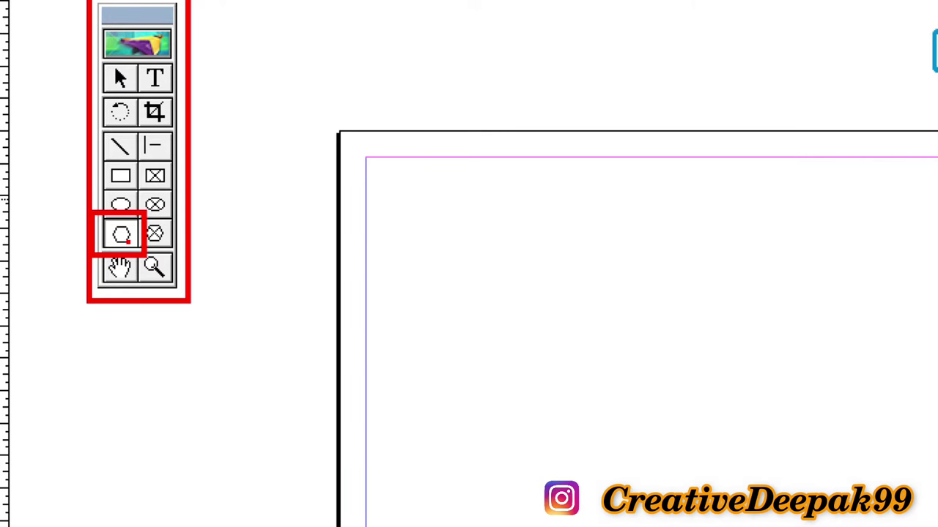
click(121, 234)
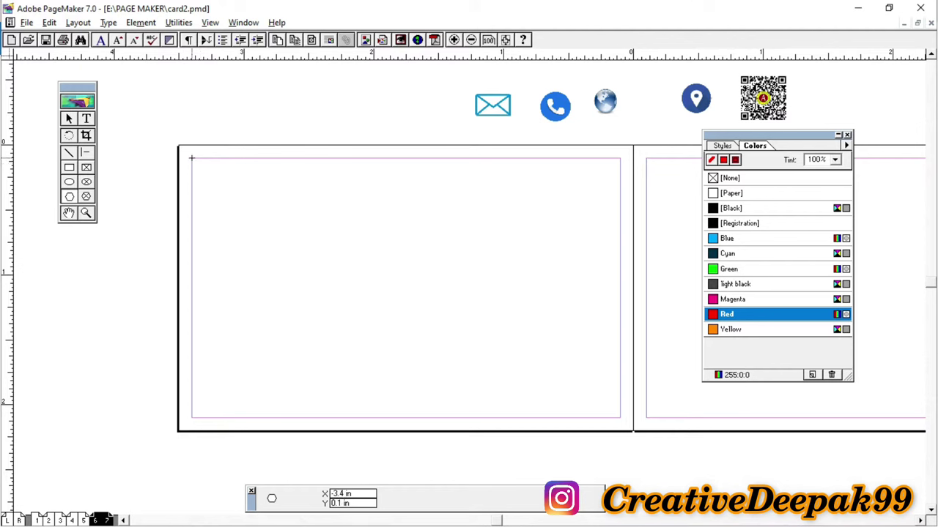
click(191, 157)
Step: Close the red polygon through the bottom-left corner, a 45° diagonal to the top margin, and back
click(191, 417)
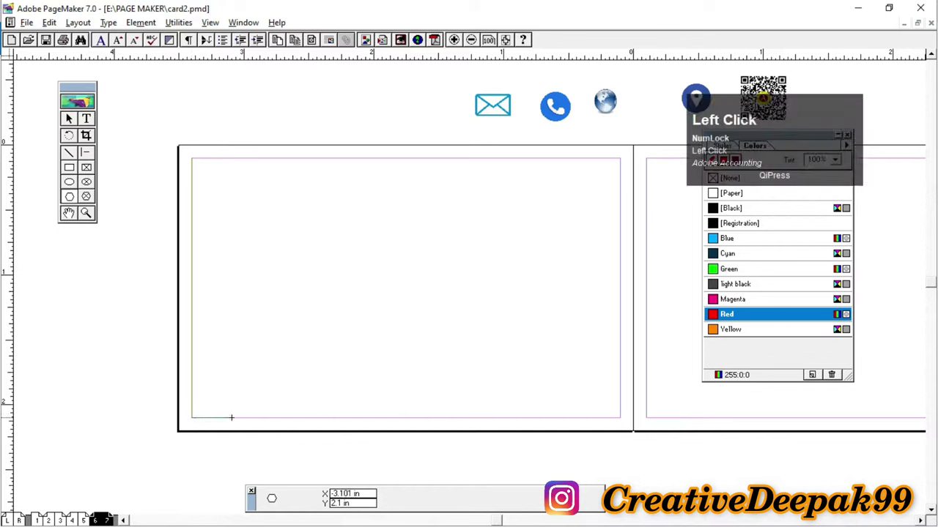
click(271, 418)
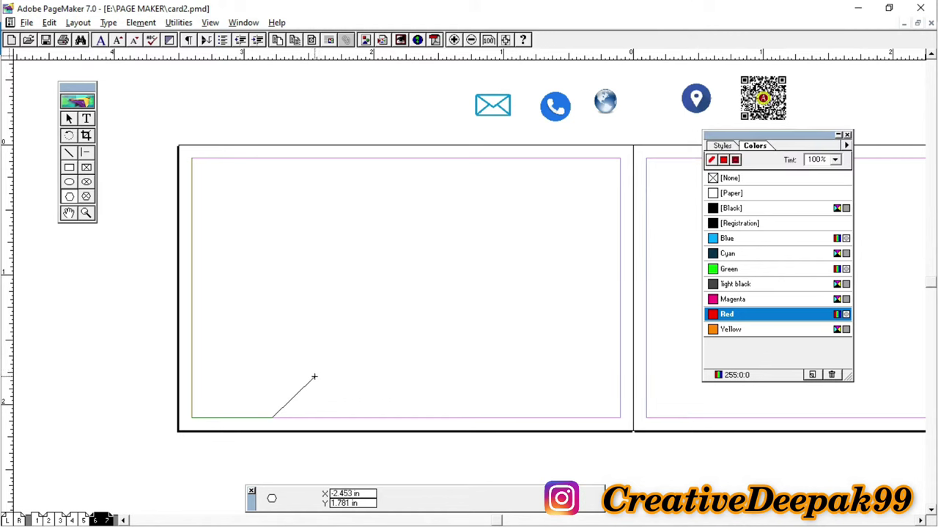
key(shift)
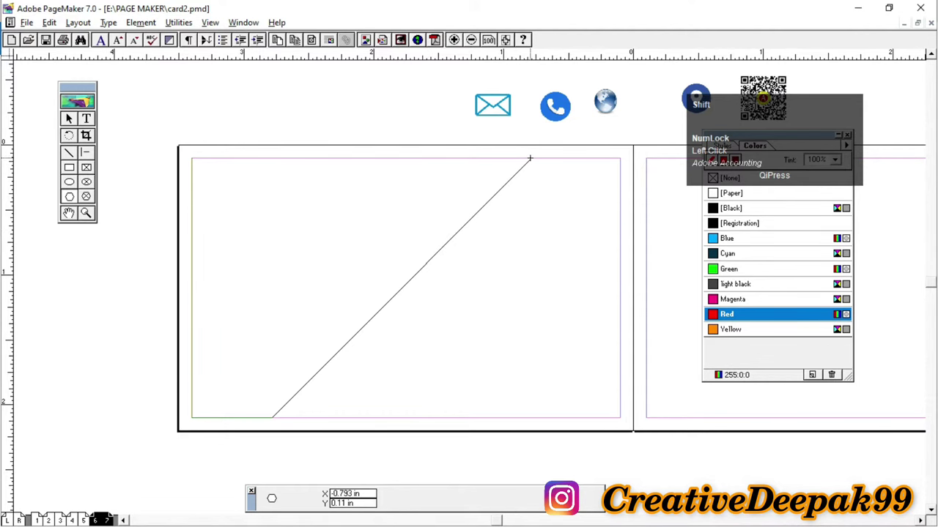
shift+click(529, 158)
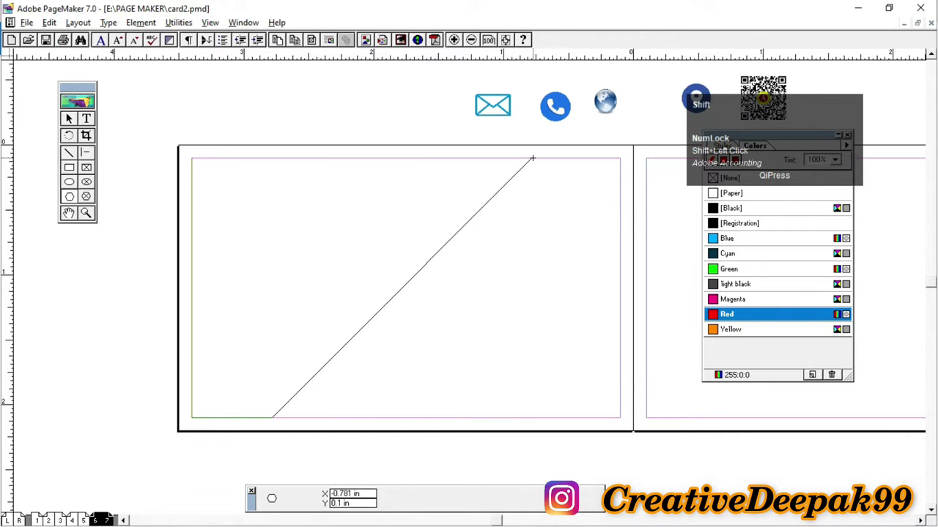
click(533, 158)
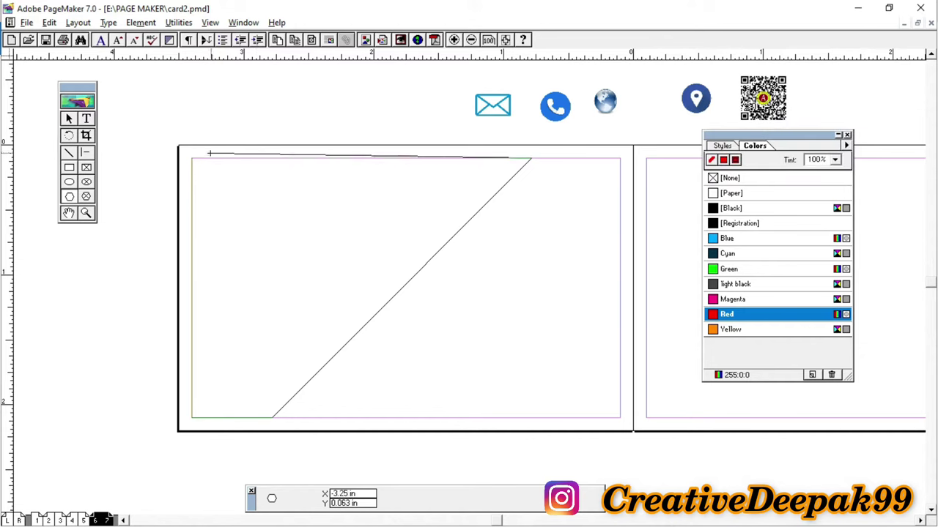
click(191, 158)
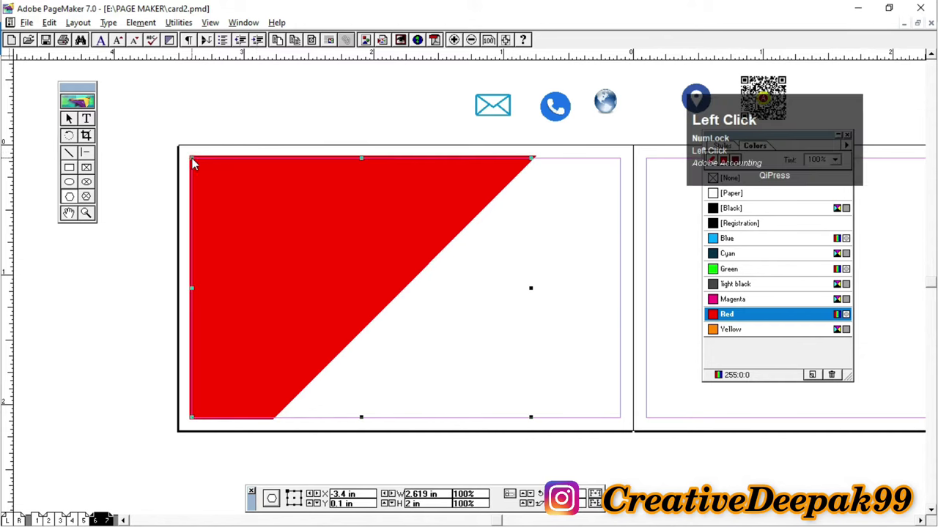
click(69, 120)
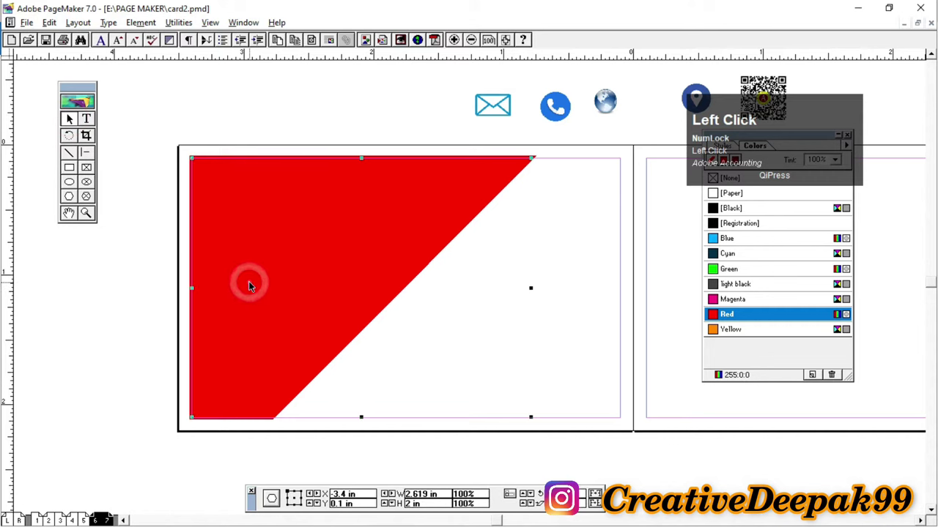
Step: Zoom in on the red shape and drag its top-left corner onto the margin corner
click(87, 214)
click(196, 168)
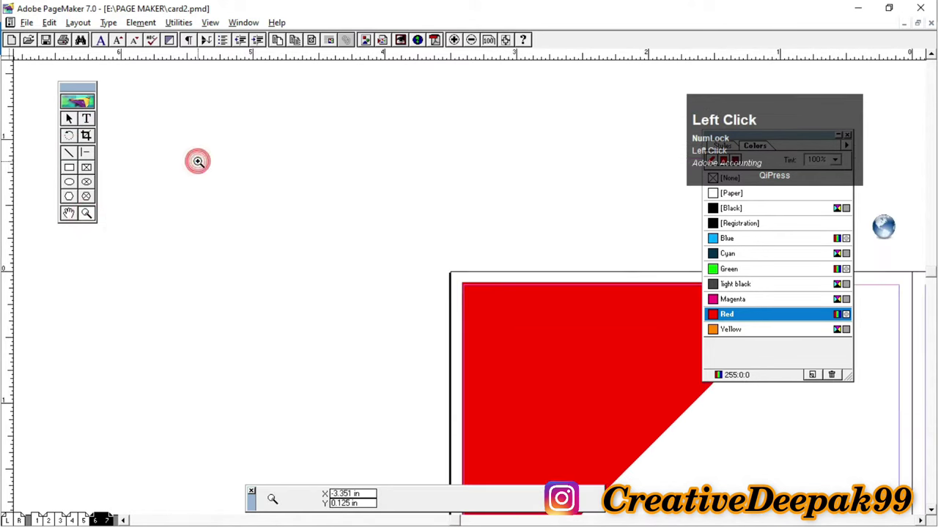
click(487, 312)
click(435, 255)
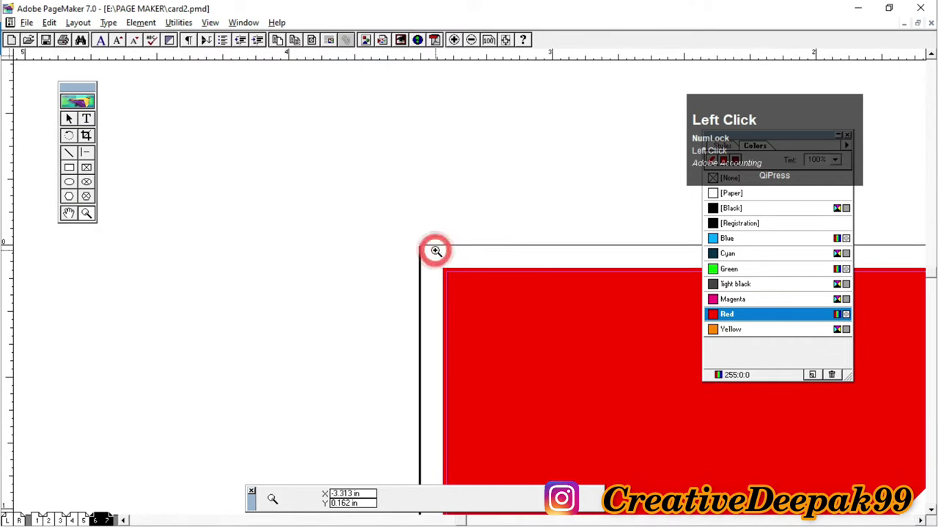
click(68, 120)
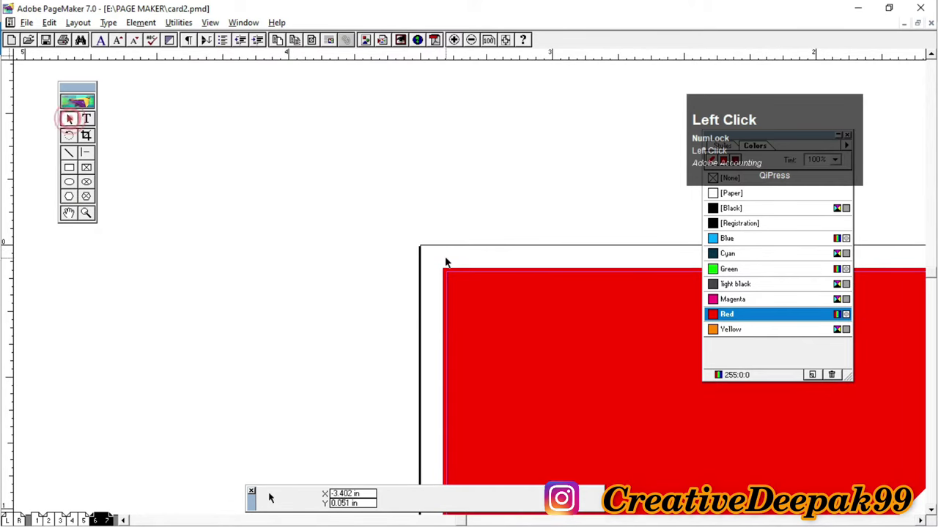
click(468, 298)
drag(446, 271, 451, 273)
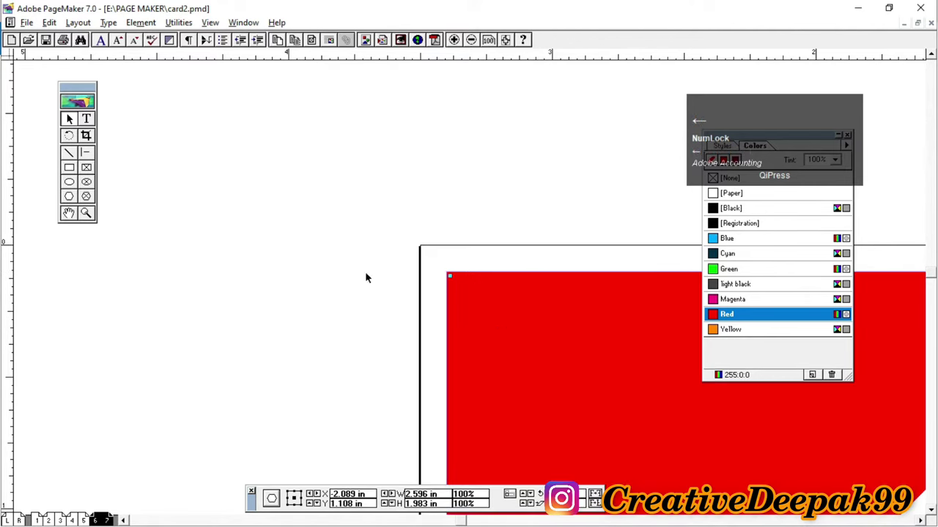
Step: Fit both pages in the window and pan the spread back into view
right_click(334, 169)
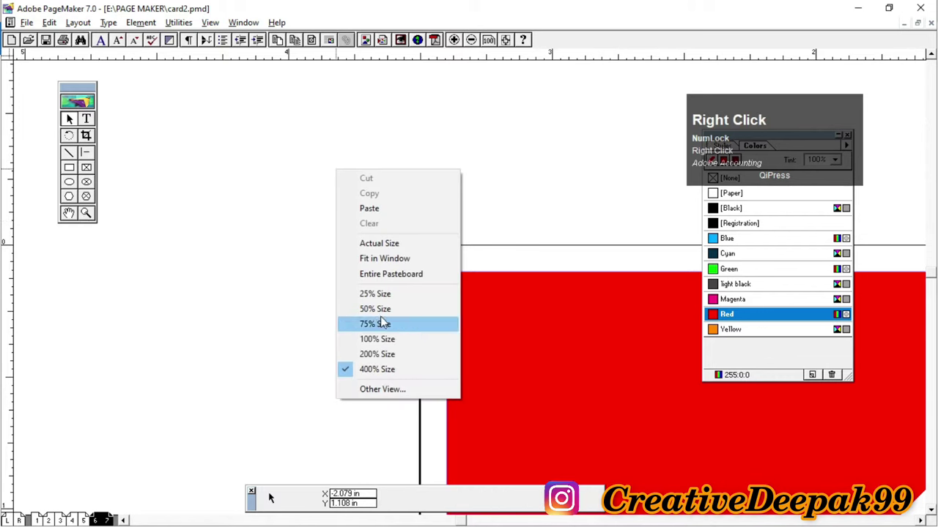
click(385, 259)
click(68, 212)
drag(258, 250, 450, 300)
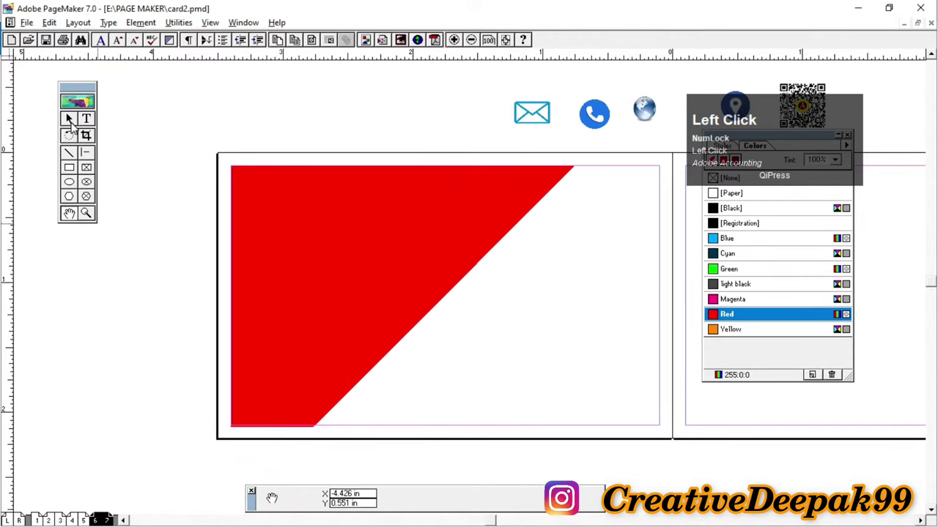
click(68, 120)
Step: Fill the 2.596 × 1.983 in diagonal polygon with [Black] instead of red
click(380, 294)
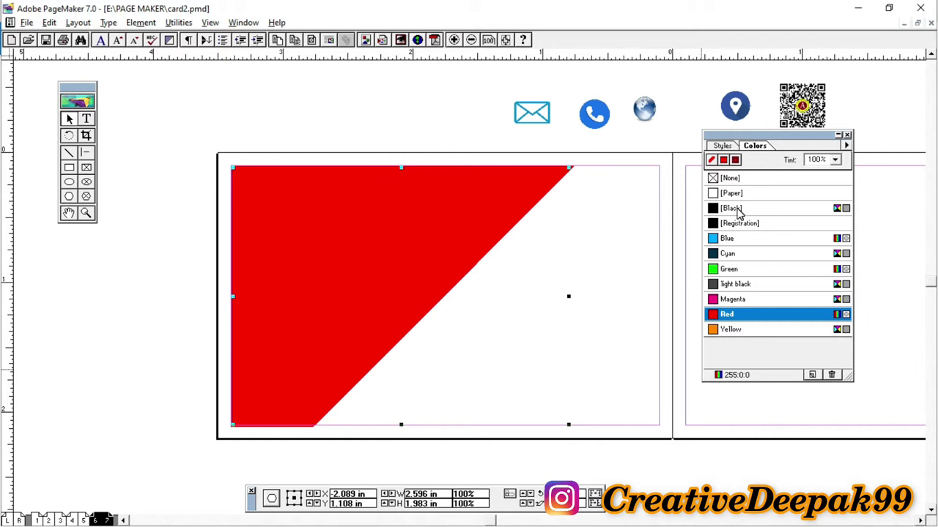
click(733, 208)
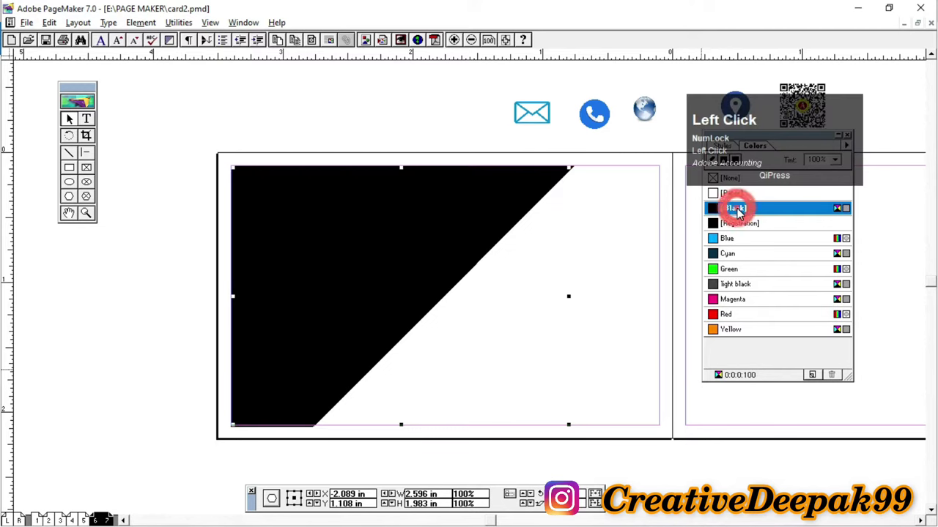
click(400, 138)
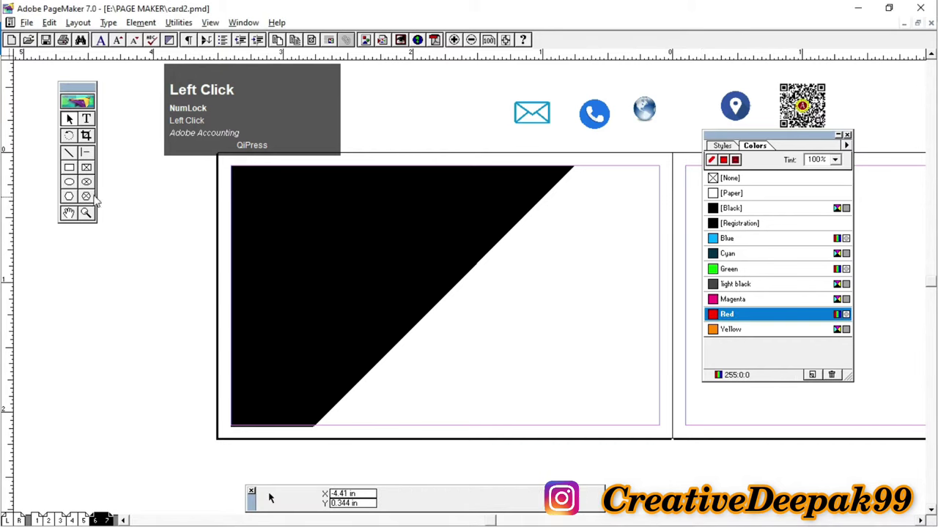
click(68, 196)
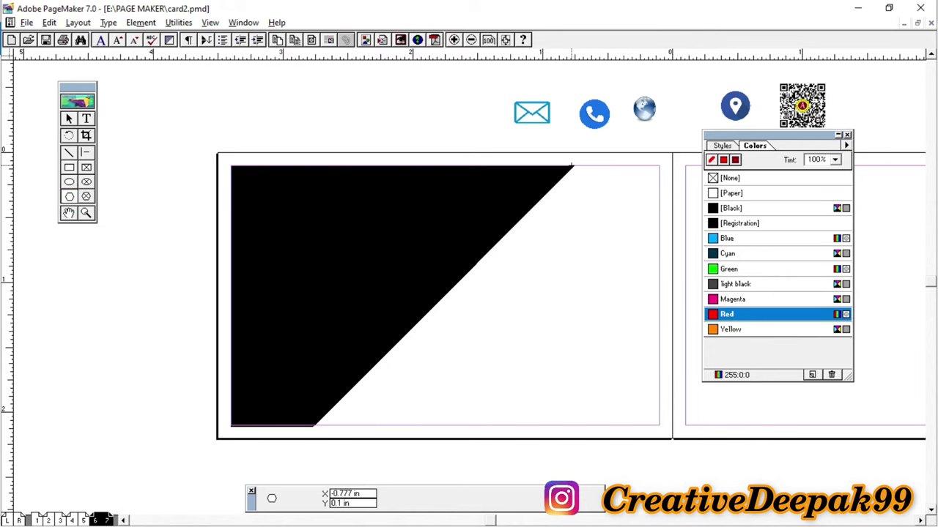
Step: Draw a red triangle with a 45° edge across the top of the black shape and select it
click(574, 167)
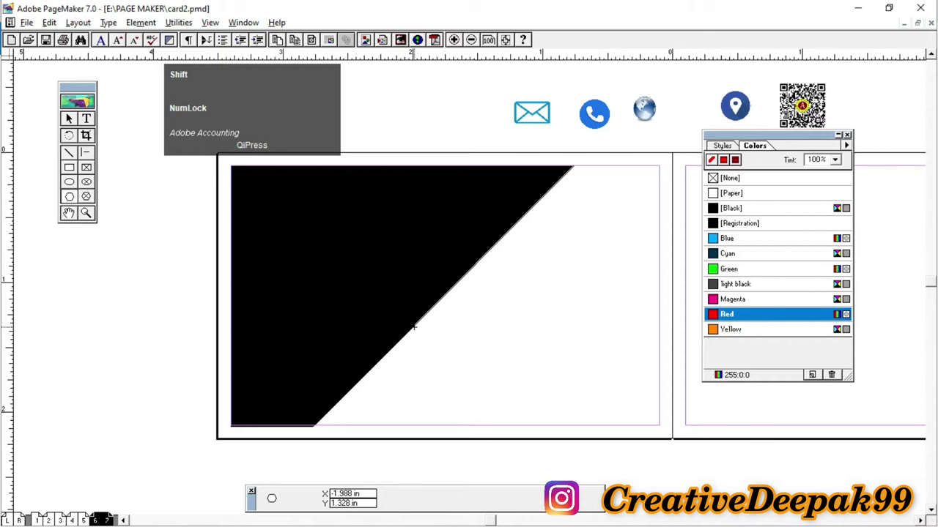
click(414, 326)
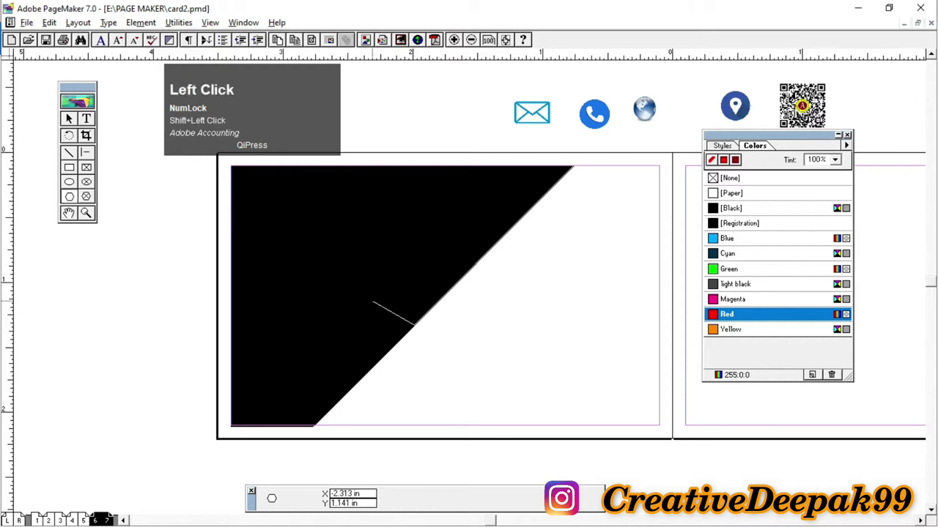
key(shift)
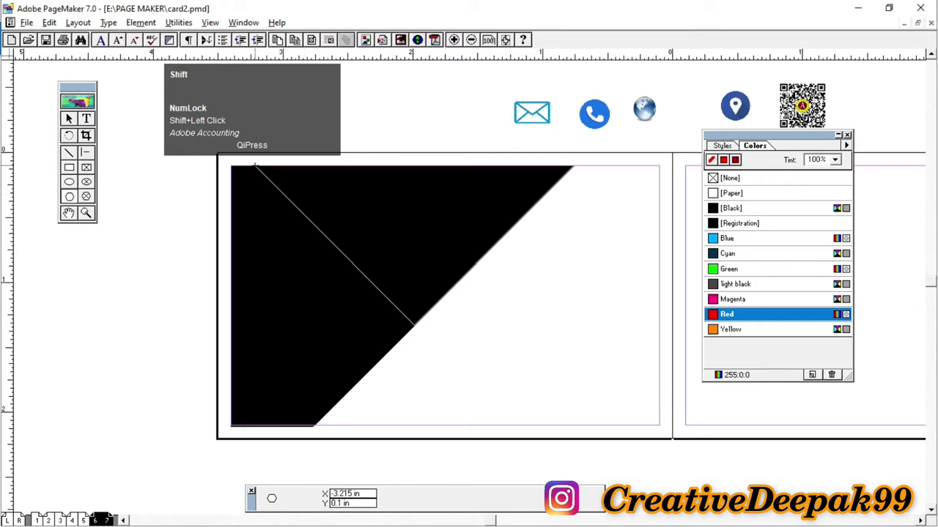
click(254, 165)
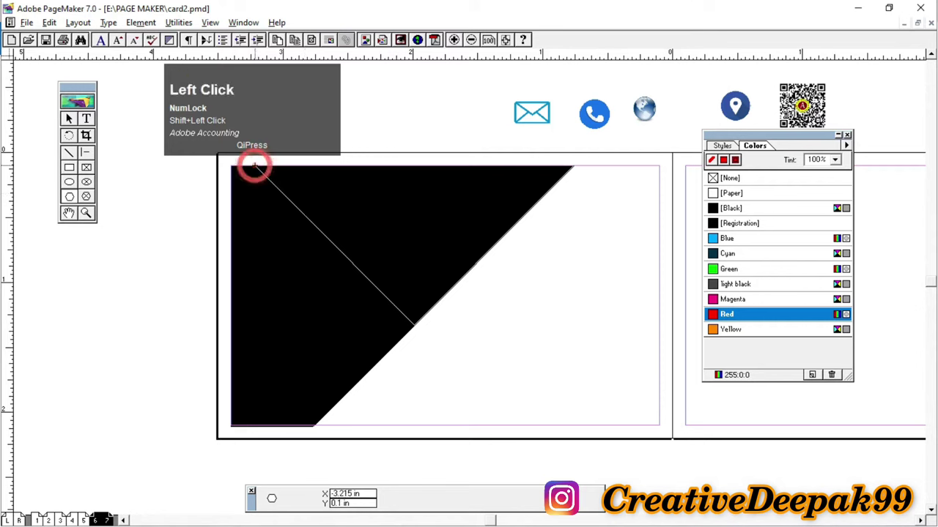
click(573, 166)
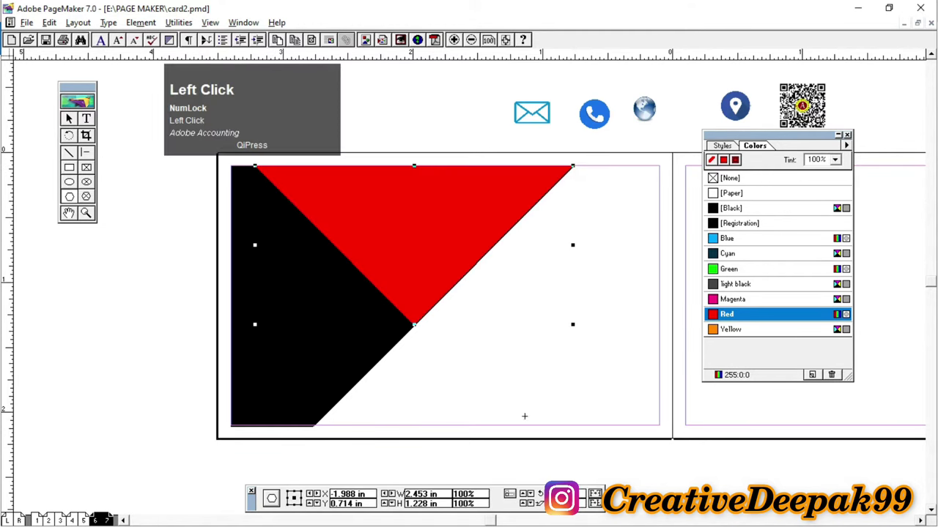
click(71, 120)
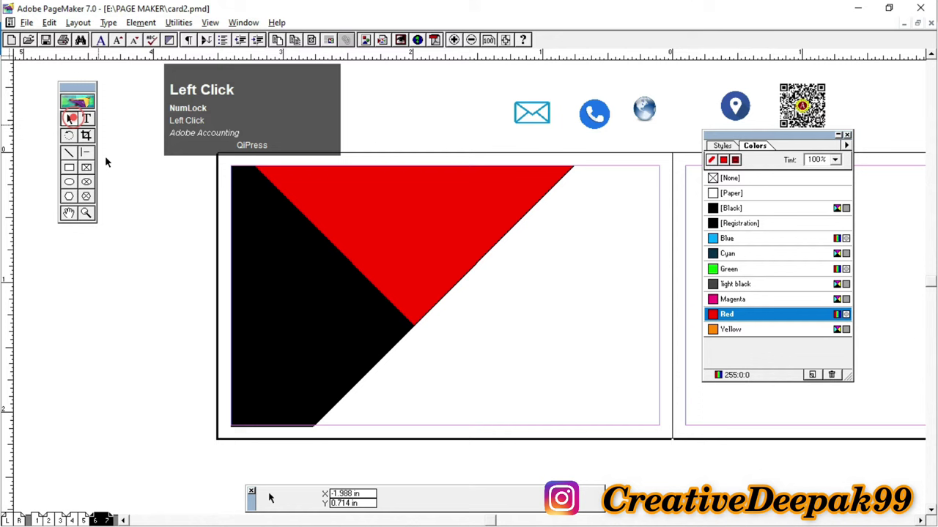
click(430, 227)
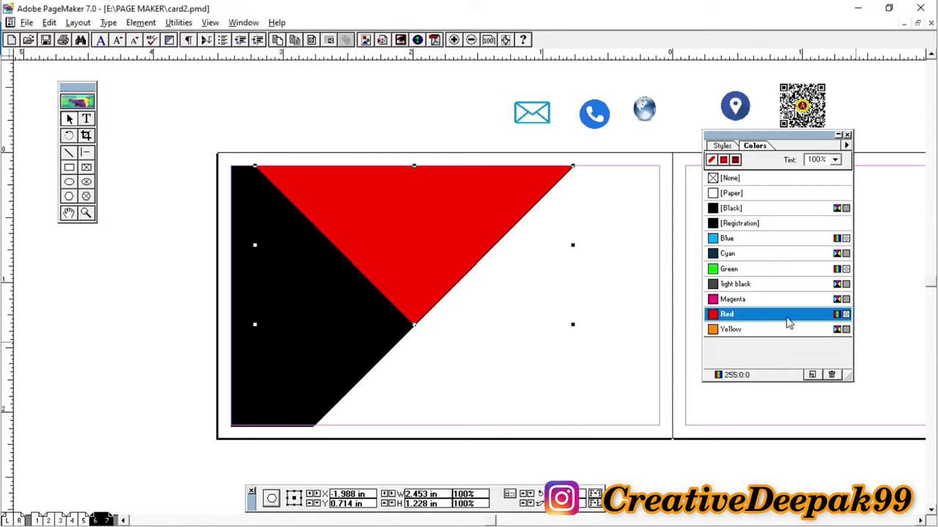
click(811, 386)
Step: Start a new colour in the Colors palette and name it 'dark red'
key(ctrl+2)
mouse_move(792, 355)
mouse_down()
mouse_move(809, 377)
mouse_move(858, 396)
mouse_up()
scroll(813, 392, up, 1)
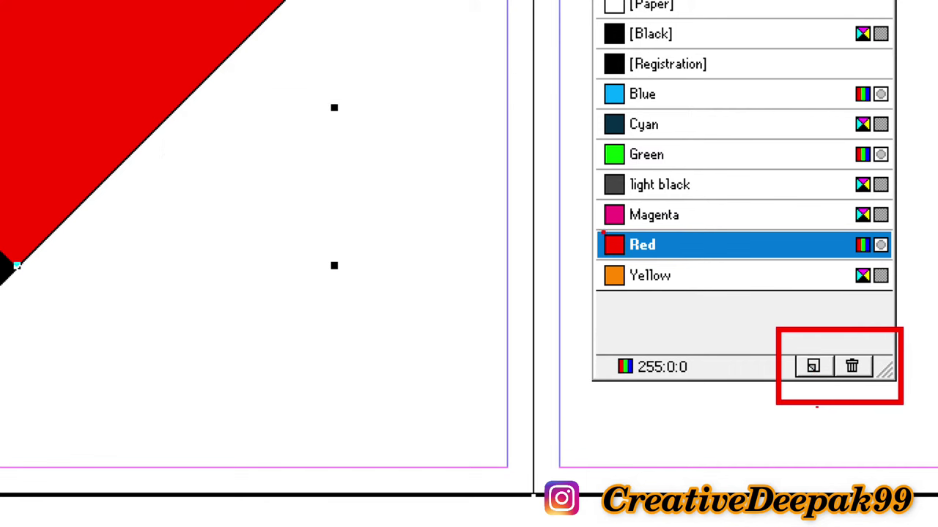
mouse_move(586, 220)
mouse_down()
mouse_move(828, 273)
mouse_move(933, 273)
mouse_move(917, 261)
mouse_up()
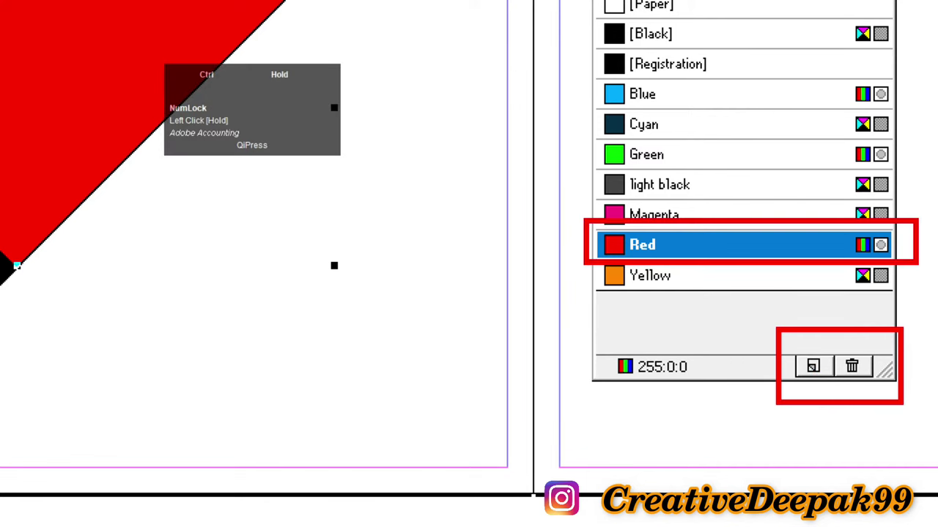
click(813, 366)
drag(812, 366, 812, 367)
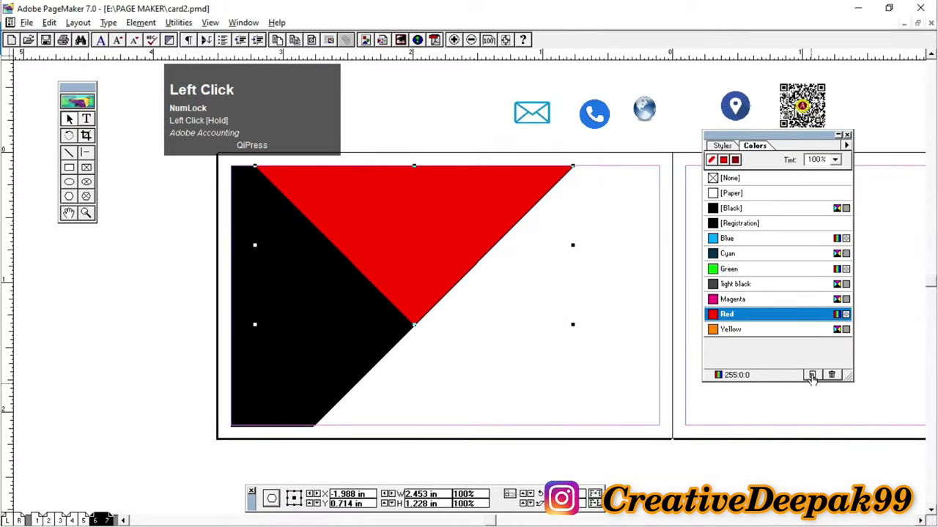
click(813, 366)
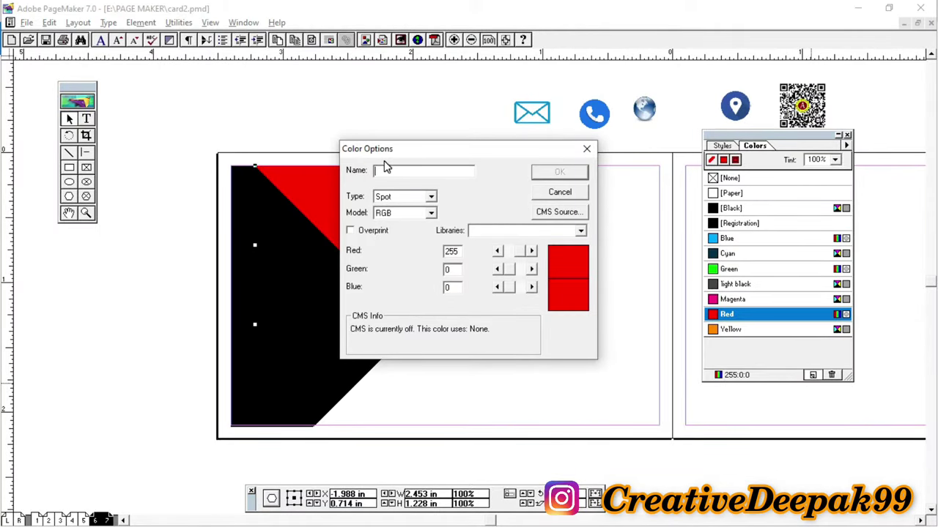
text(dark)
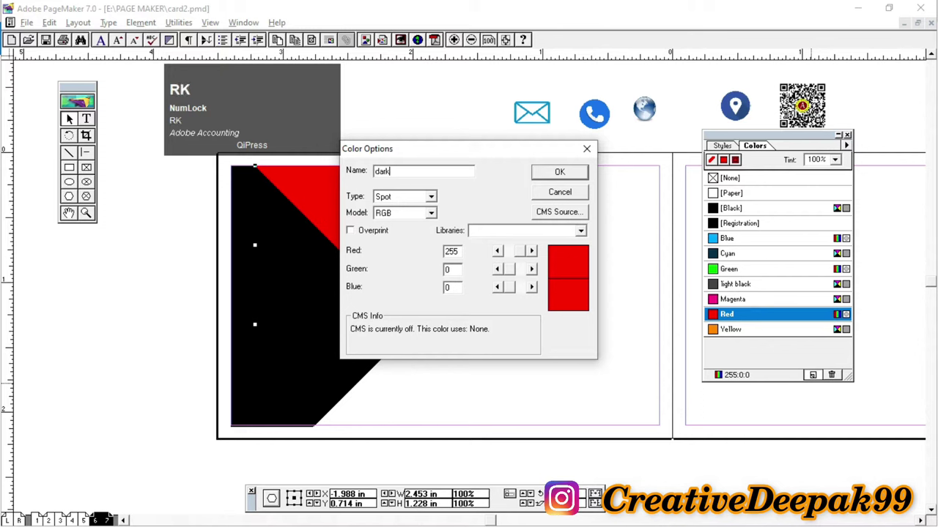
text( ret)
key(BackSpace)
text(d)
Step: Set the colour's Red value to 204 (RGB 204, 0, 0) and add it
drag(519, 258, 520, 254)
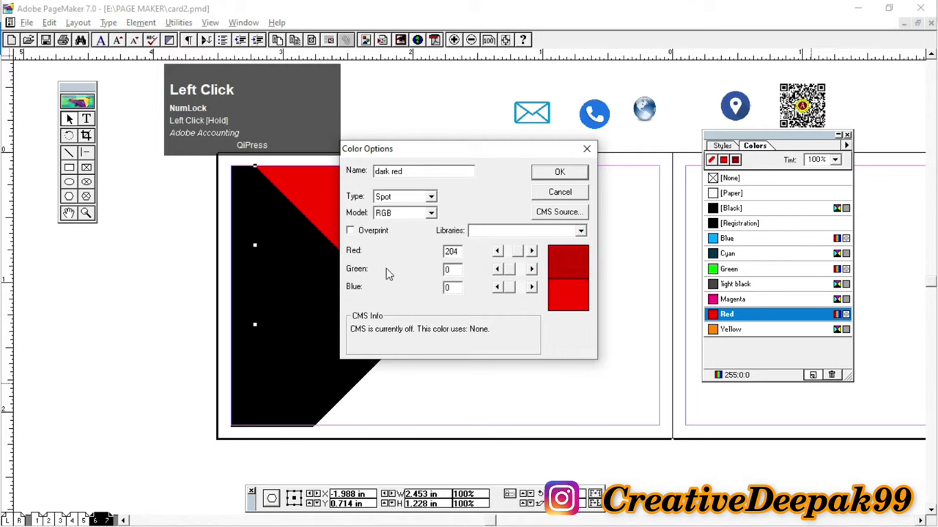
key(2)
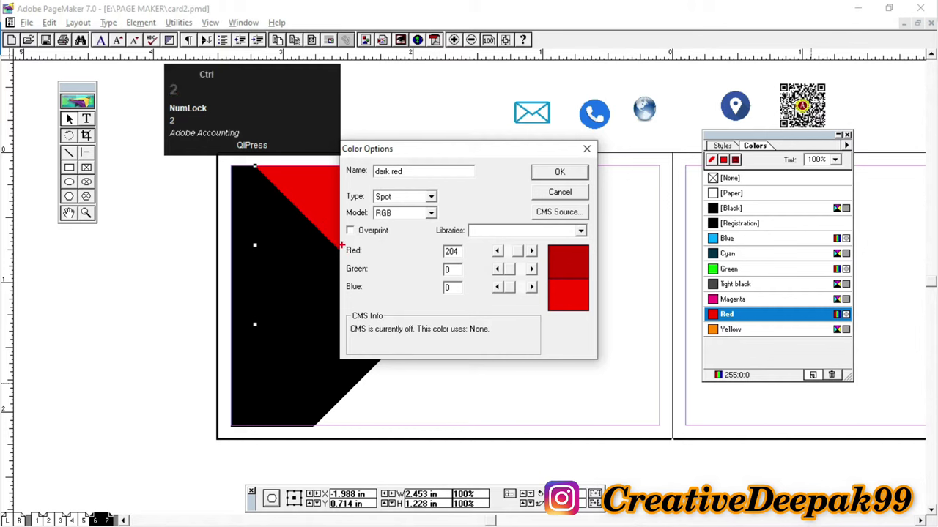
click(349, 249)
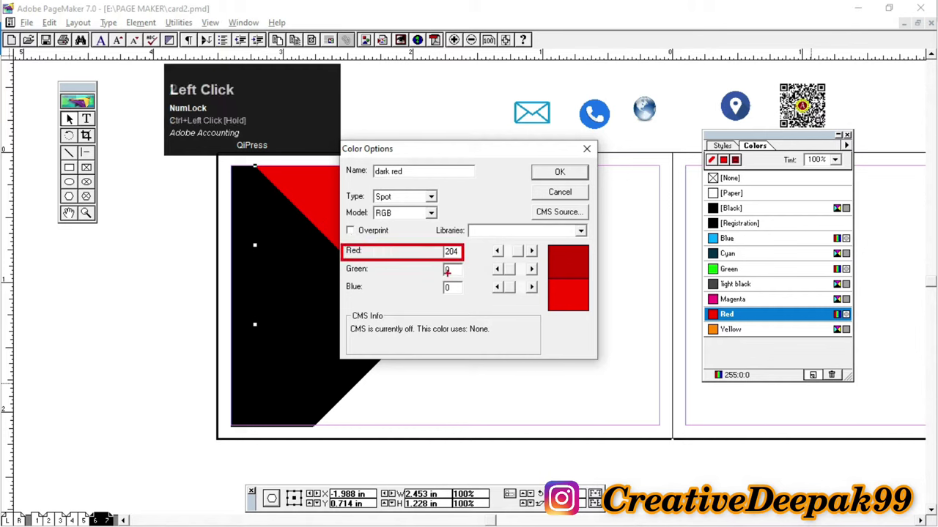
key(2)
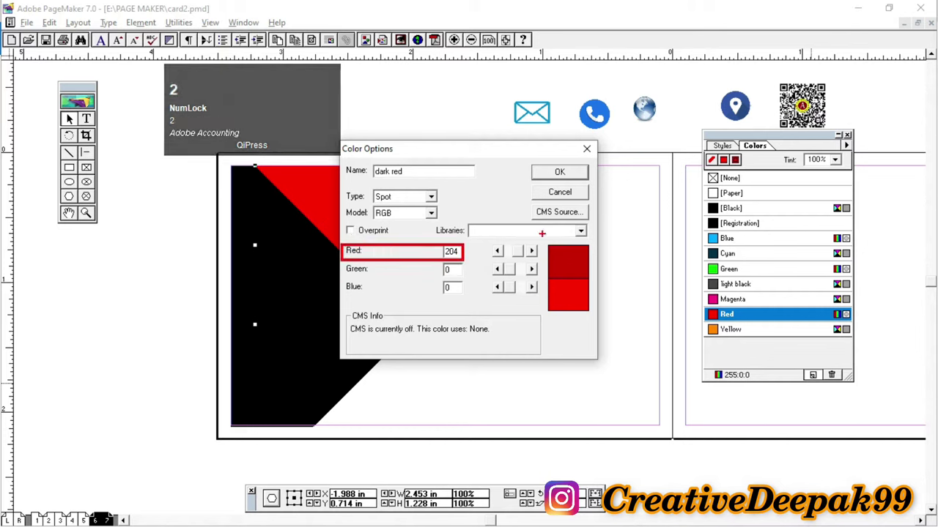
click(557, 174)
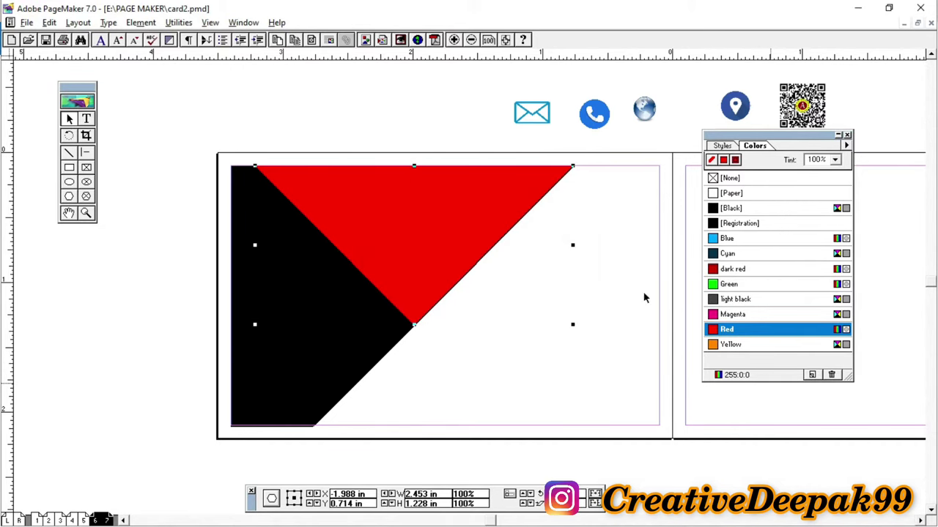
click(391, 205)
Step: Fill the triangle with dark red and nudge it one step to the right
click(744, 271)
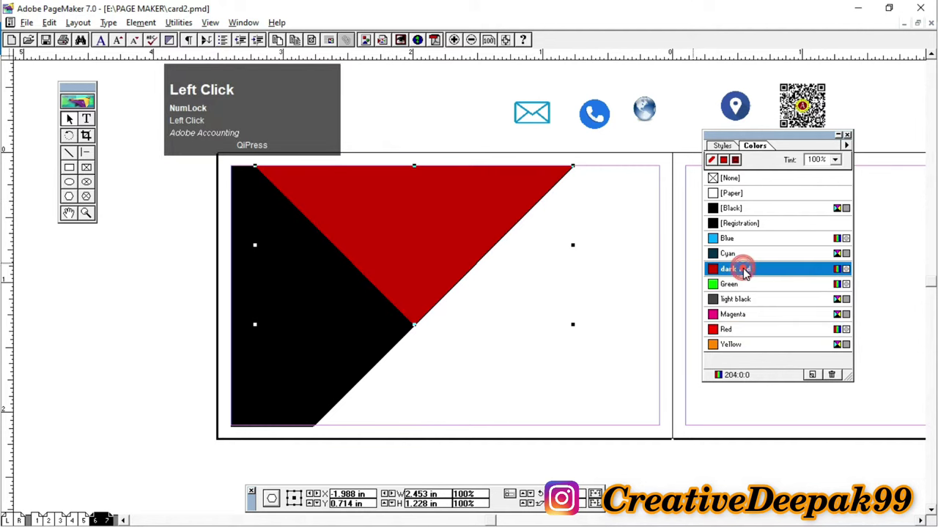
click(488, 118)
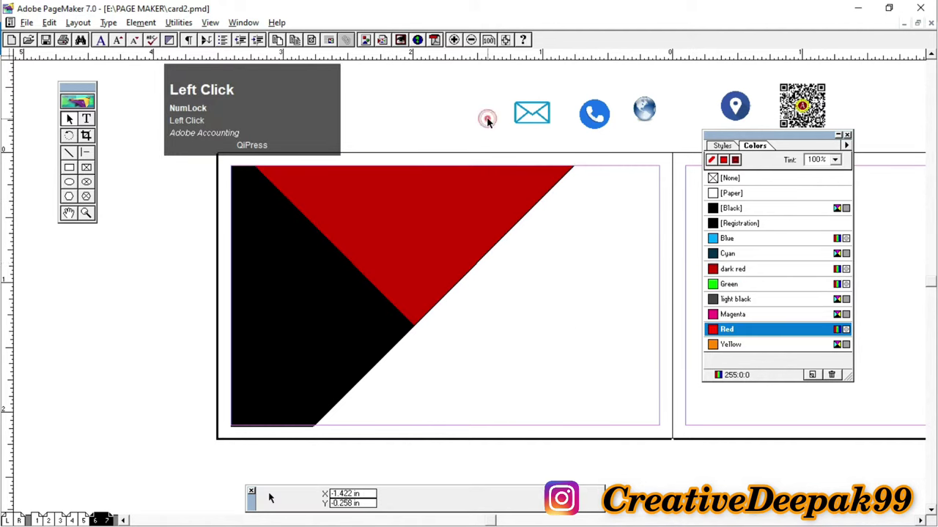
click(478, 248)
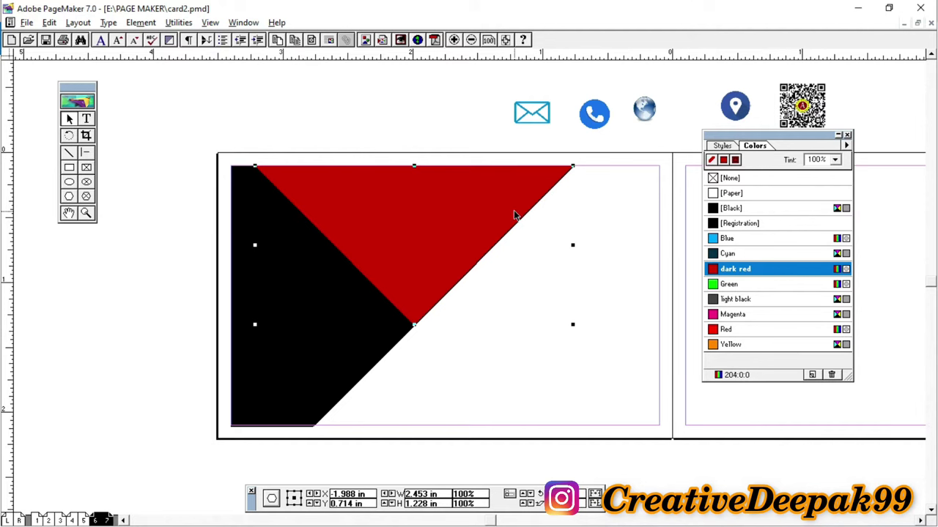
key(Right)
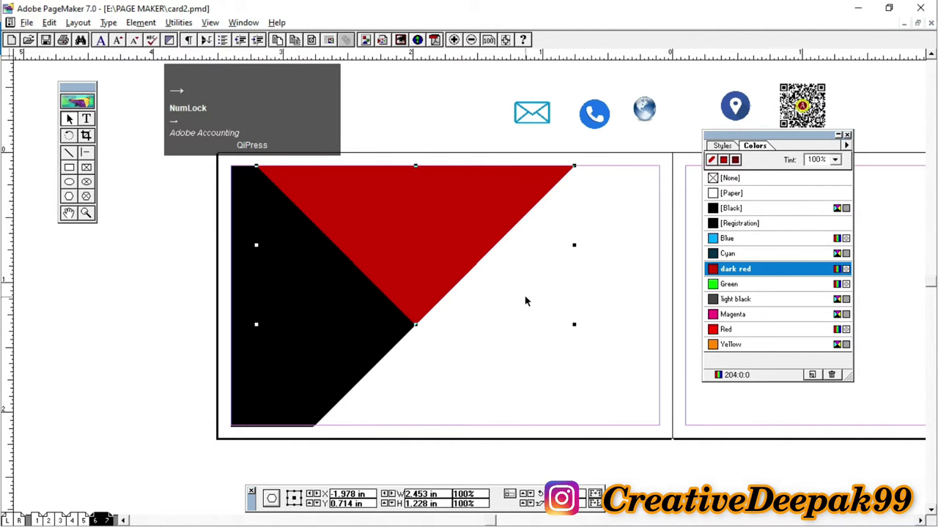
click(410, 129)
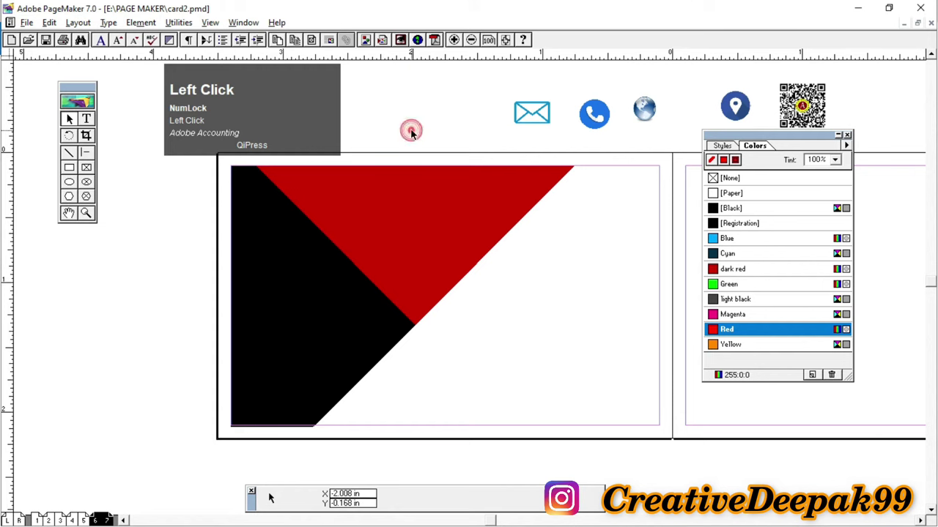
click(431, 255)
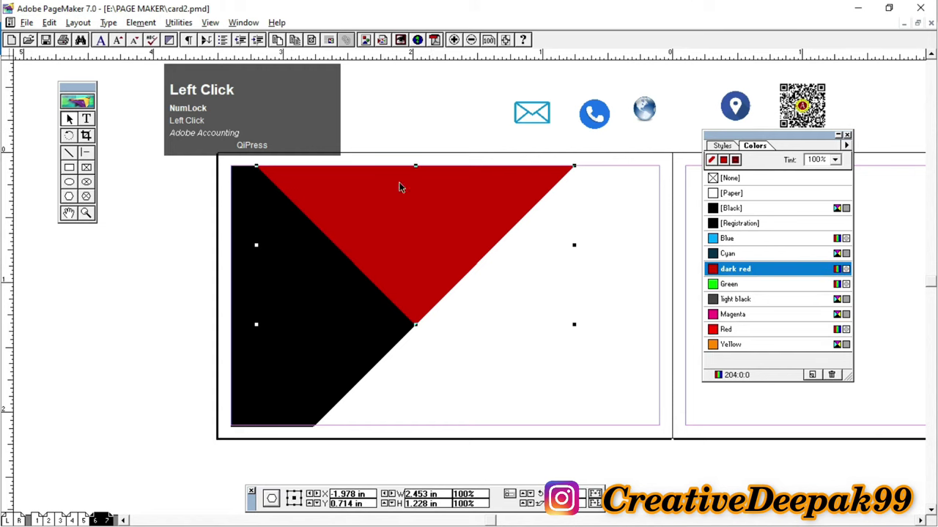
click(69, 198)
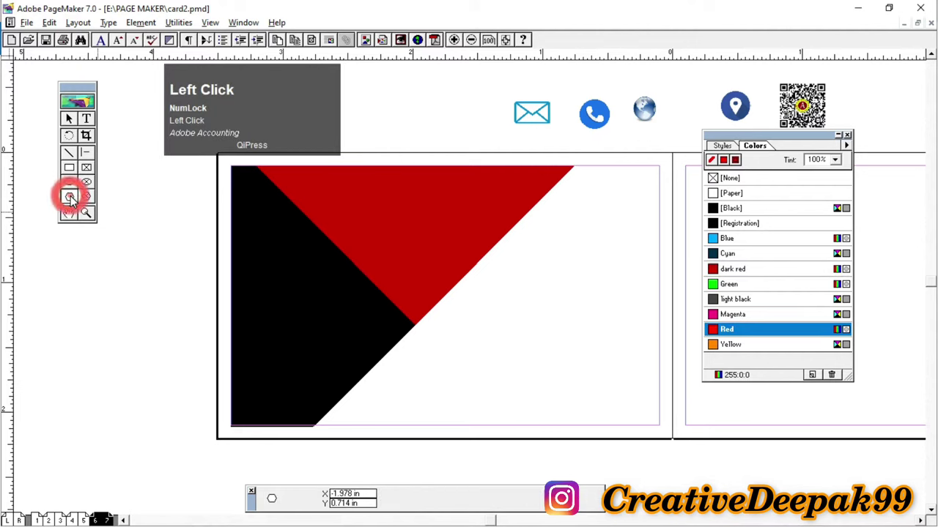
Step: Draw a bright red 45° triangle over the band and nudge it right, leaving a dark red strip
click(574, 167)
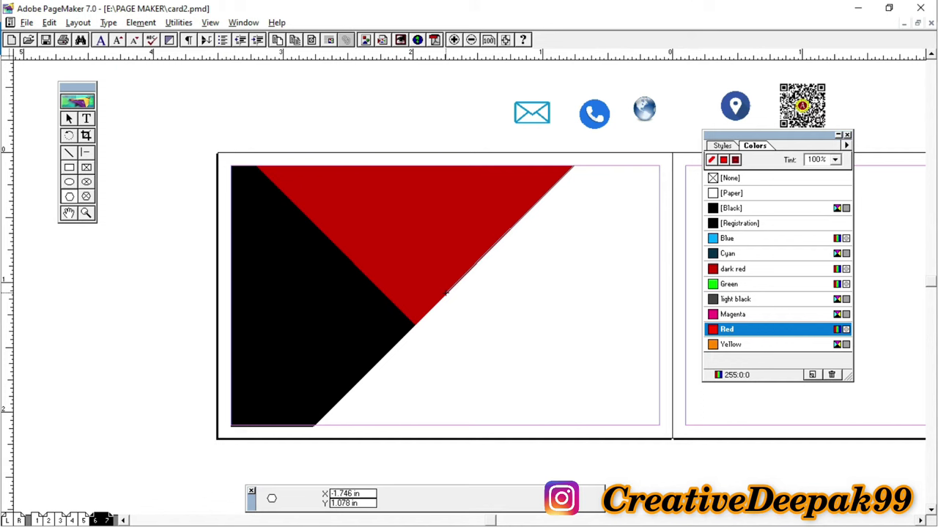
key(shift)
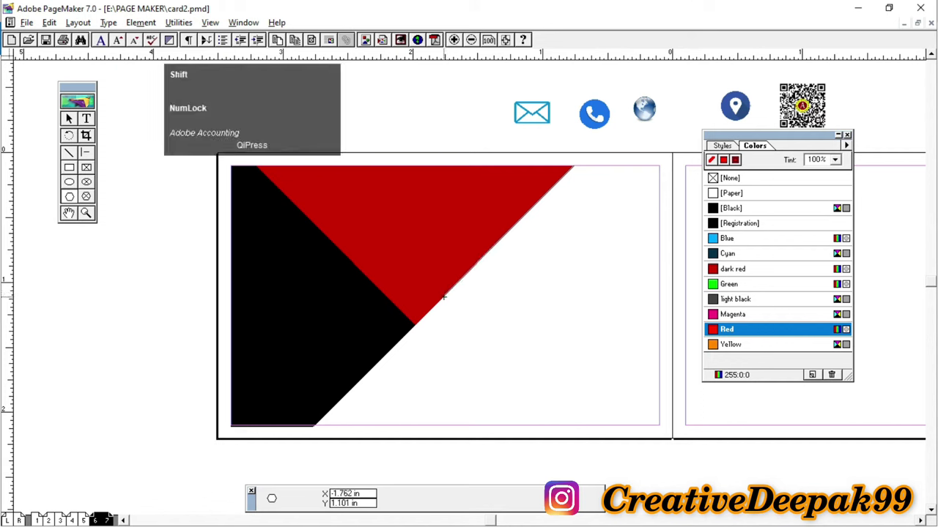
shift+click(443, 297)
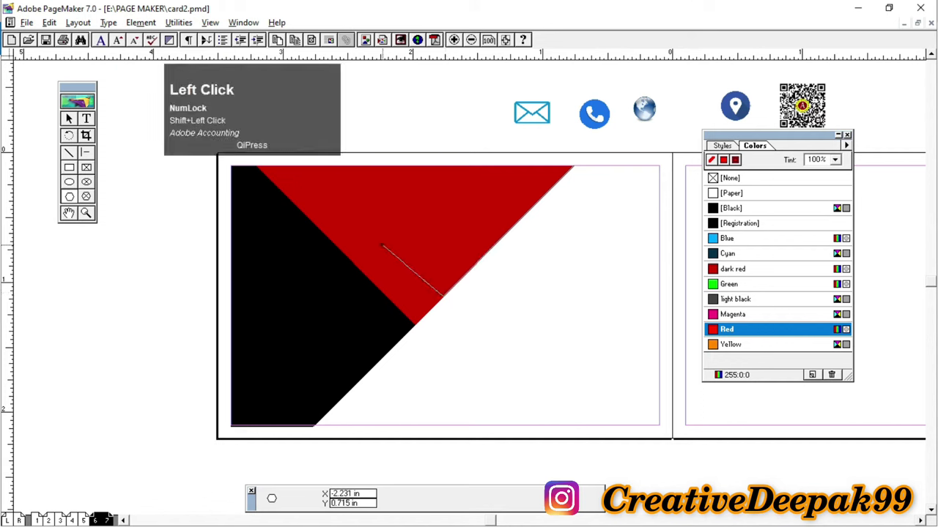
key(shift)
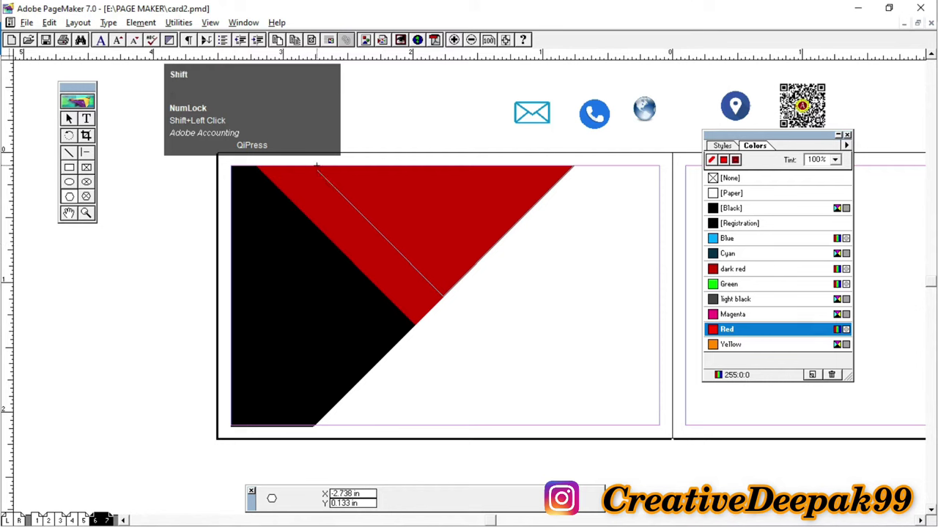
click(313, 166)
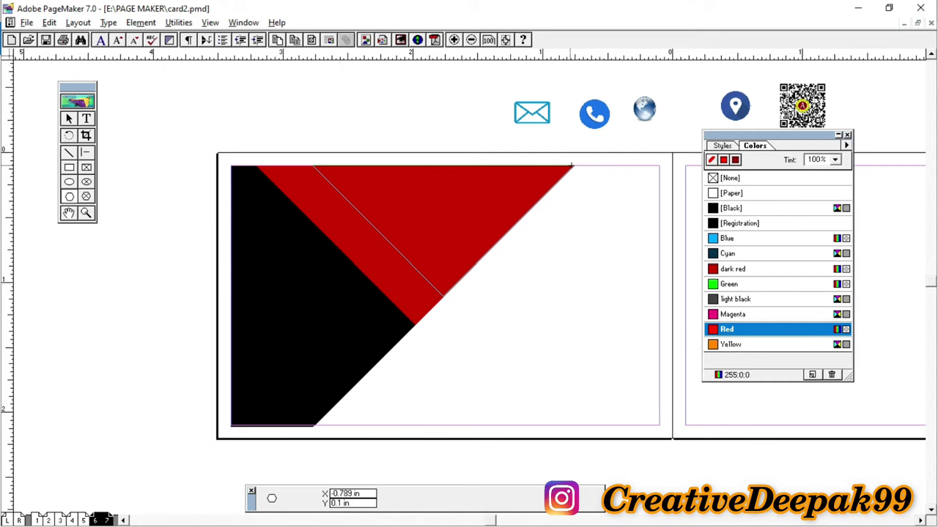
click(572, 166)
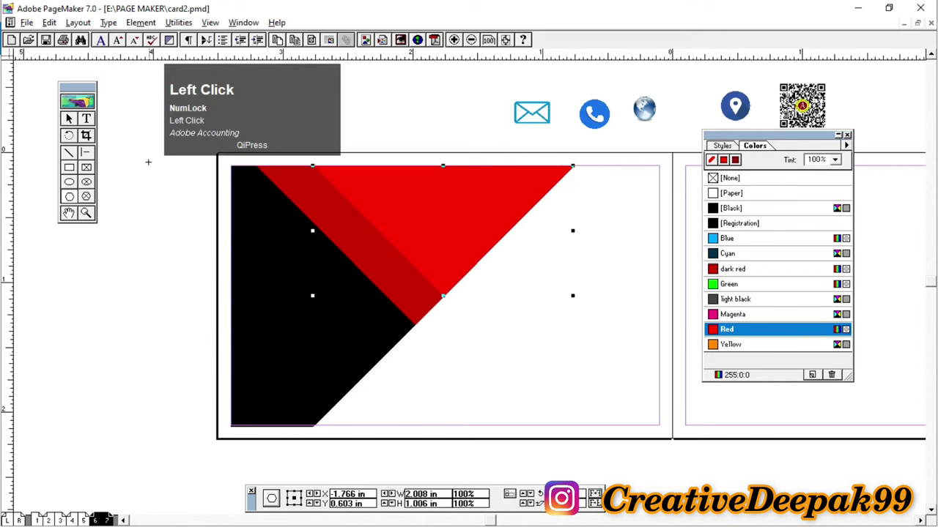
click(68, 118)
click(488, 188)
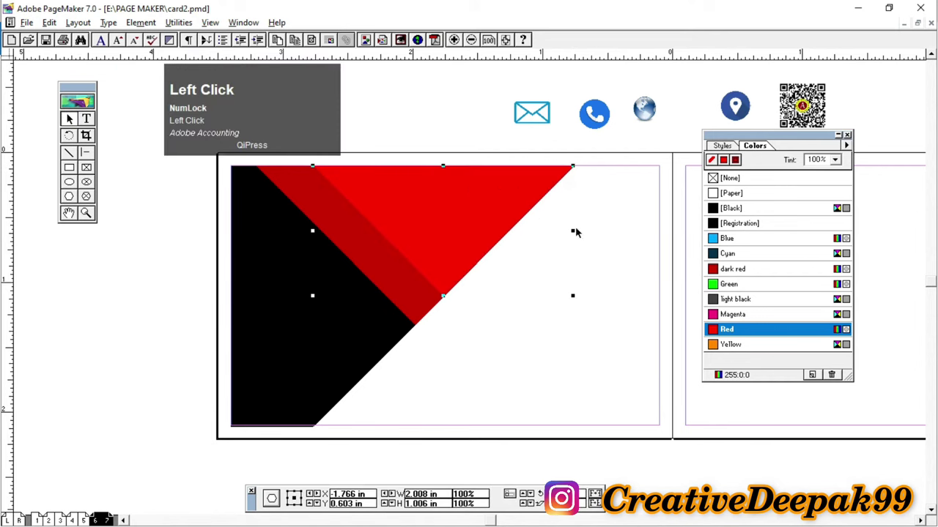
key(Right)
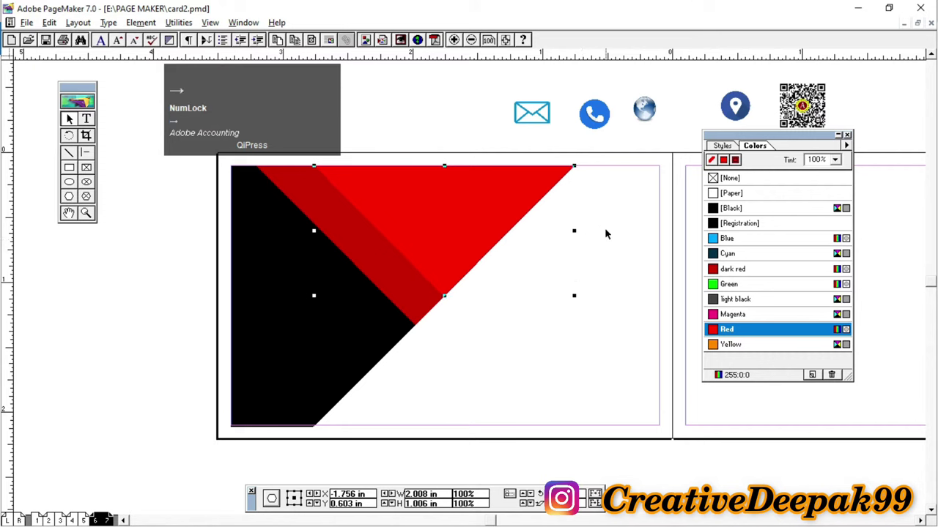
click(605, 244)
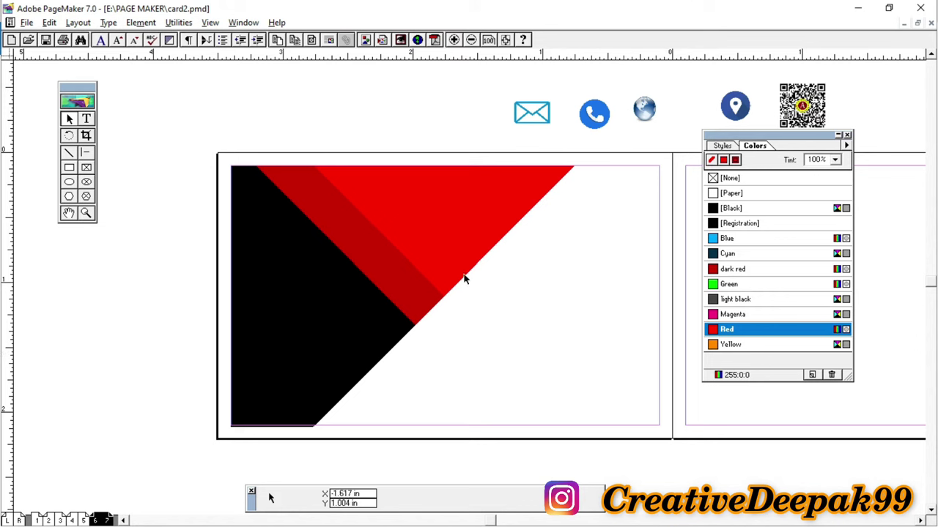
Step: Marquee-select the black, dark red and red shapes and group them with Ctrl+G
click(459, 236)
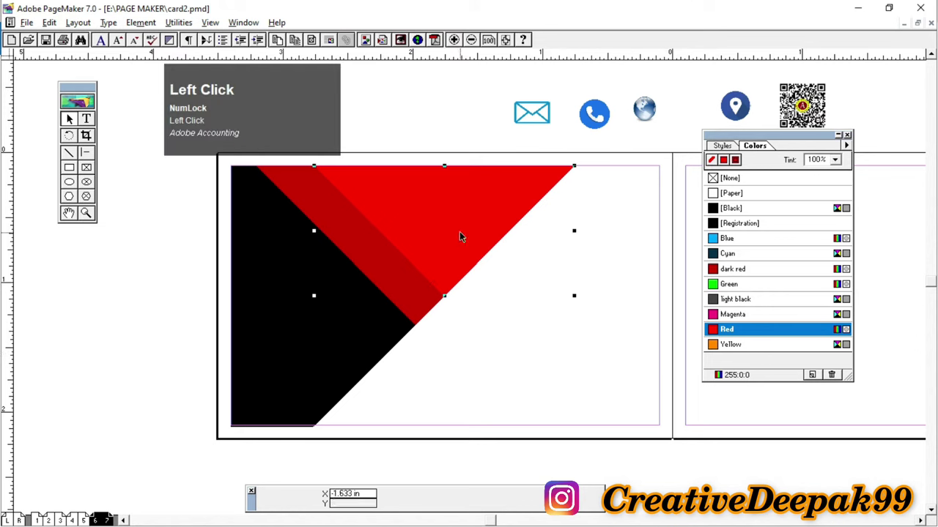
click(206, 164)
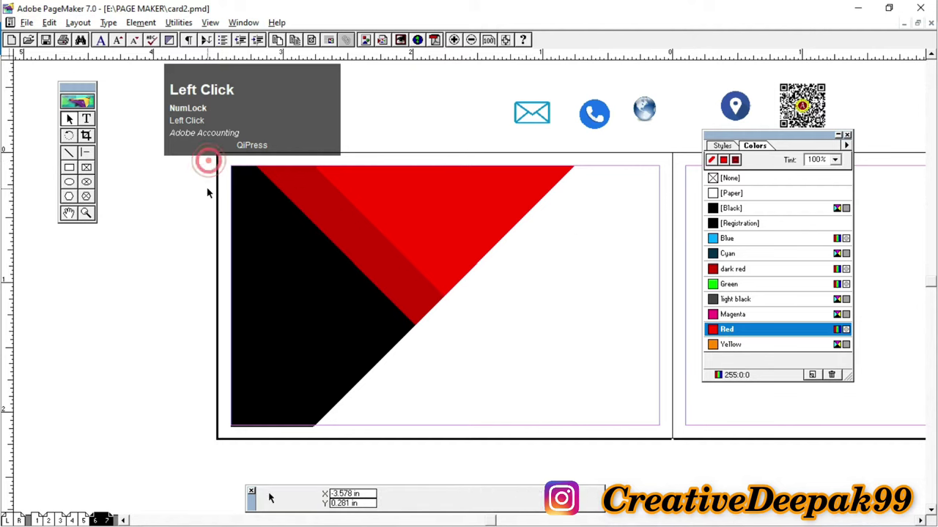
drag(635, 135, 205, 453)
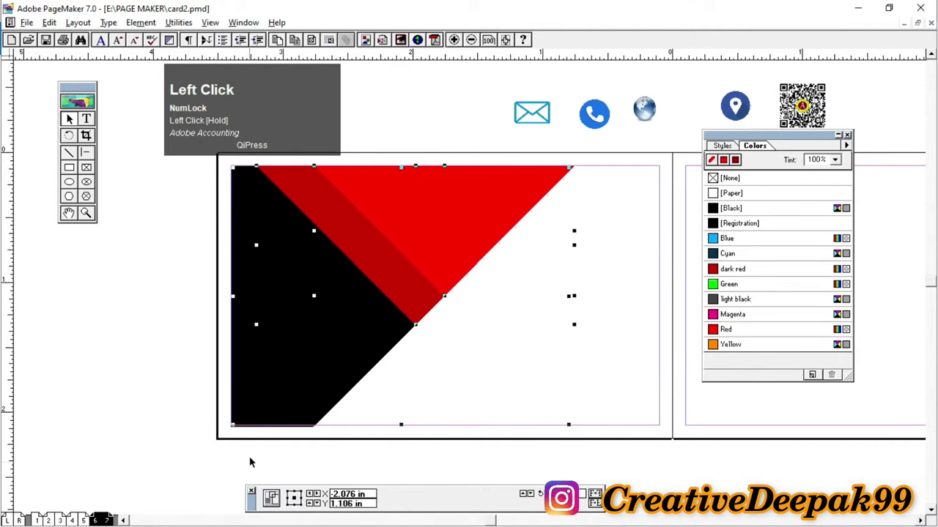
key(ctrl+g)
click(158, 341)
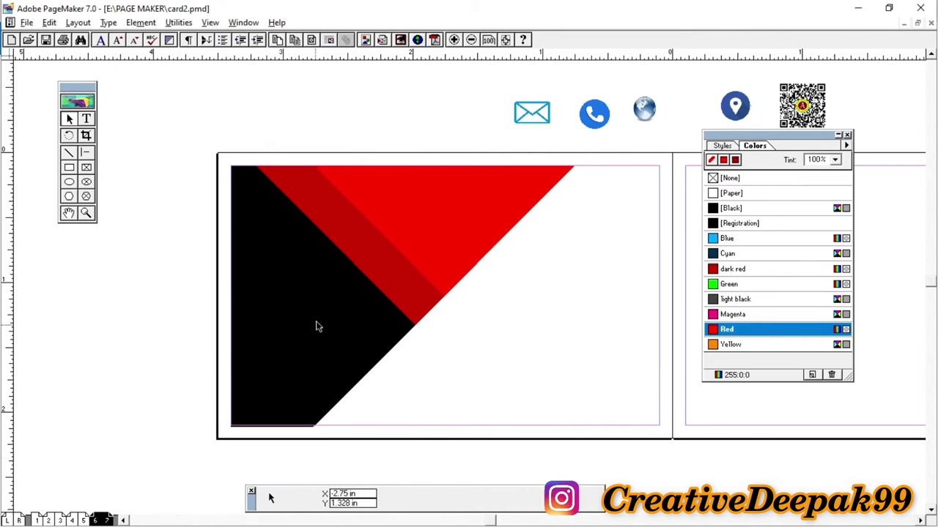
Step: Copy and paste the grouped artwork, placing the copy on the right-hand card
click(339, 299)
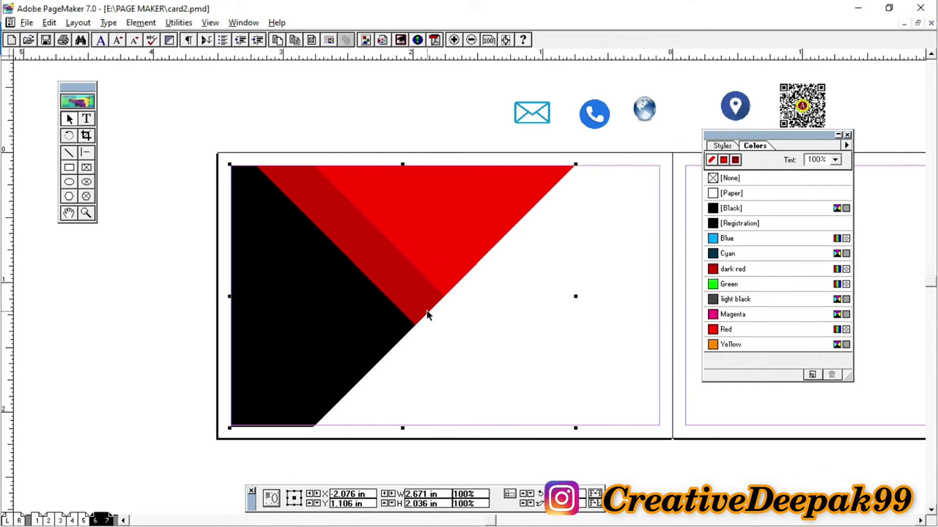
click(414, 292)
key(c)
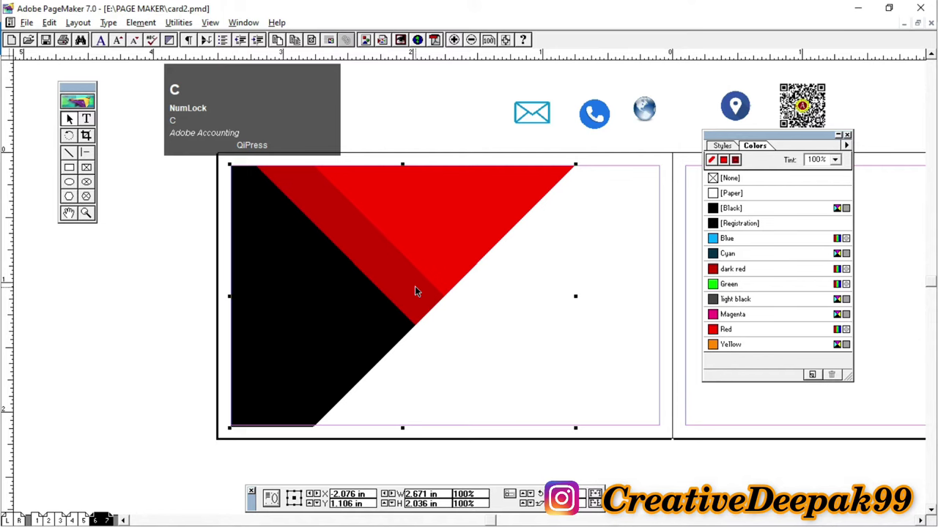
key(ctrl+v)
drag(385, 296, 534, 339)
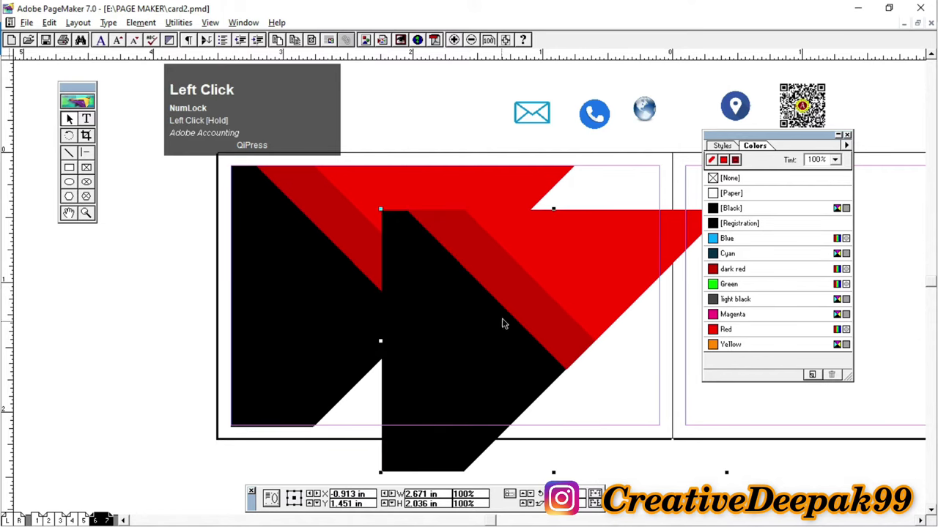
drag(886, 319, 889, 320)
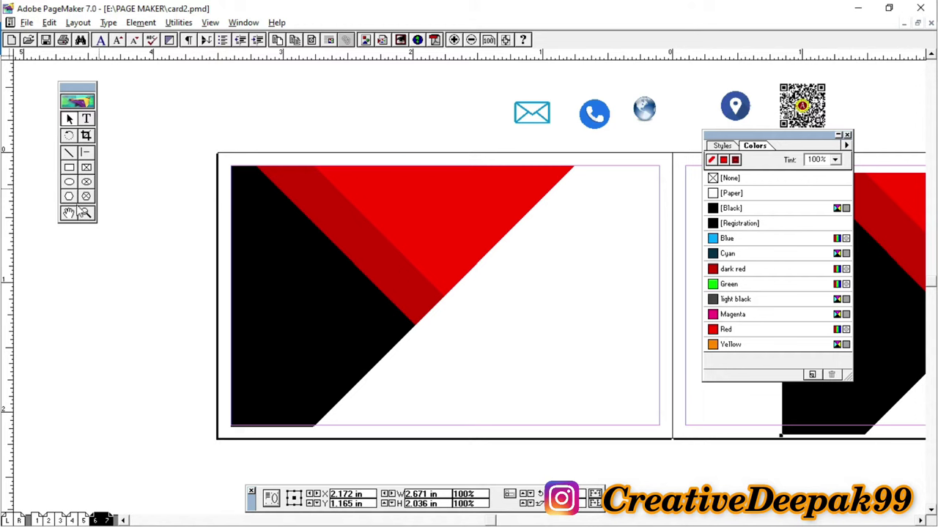
Step: Type 'Adobe' and 'Accounting' on two lines in a text box in the white area
click(86, 120)
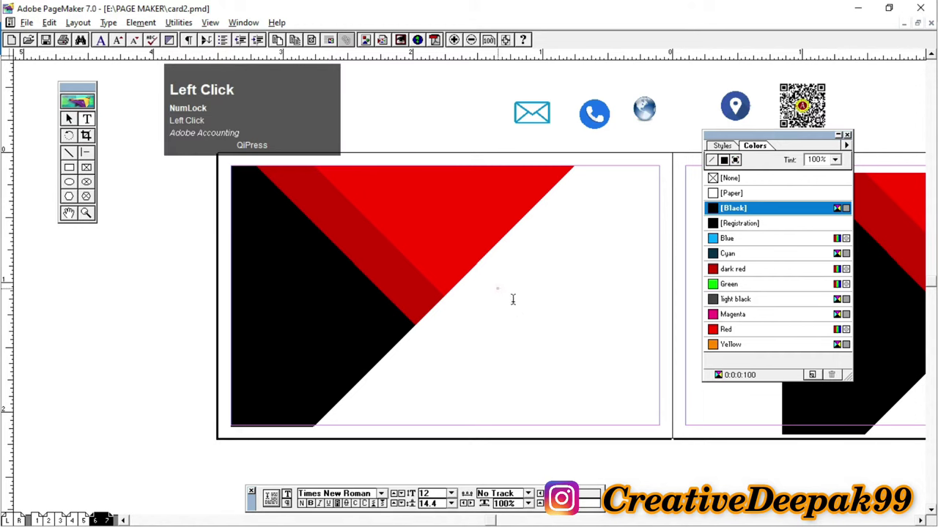
drag(498, 296, 669, 341)
text(Adobe)
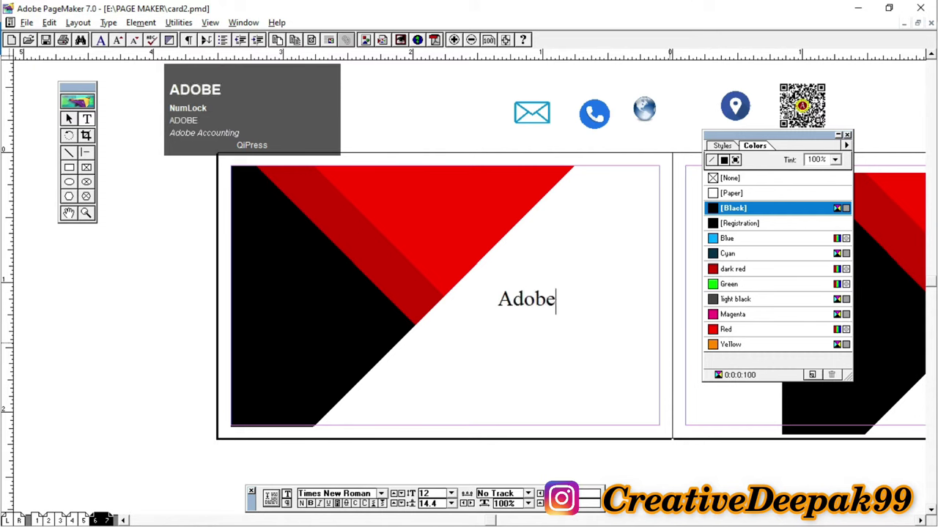
key(Return)
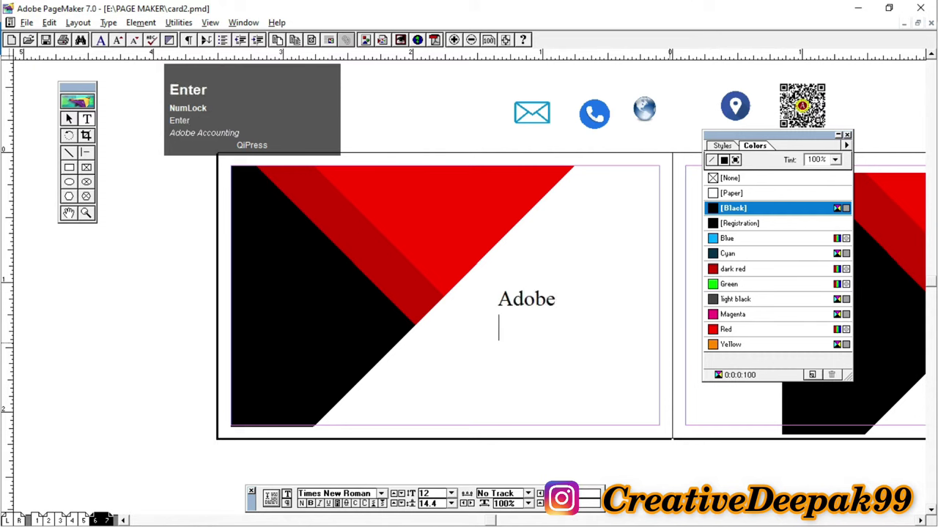
text(A)
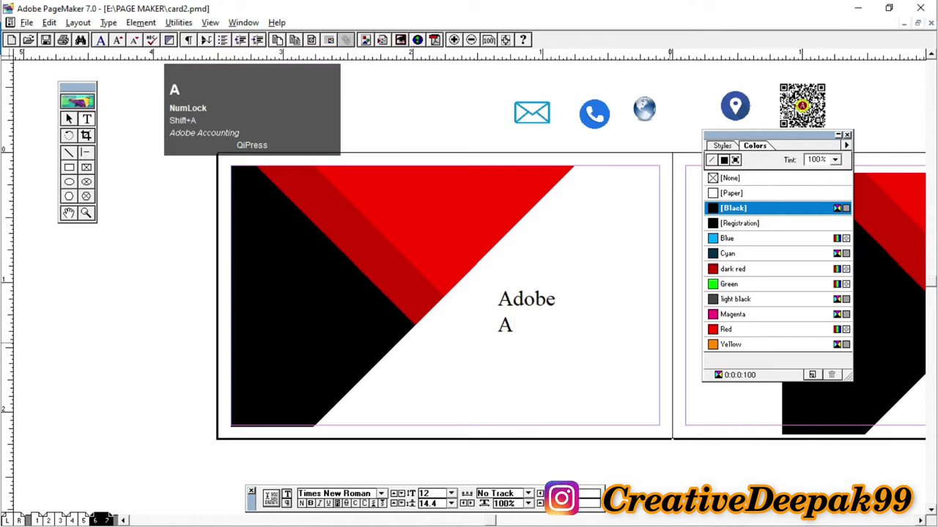
text(ccounting)
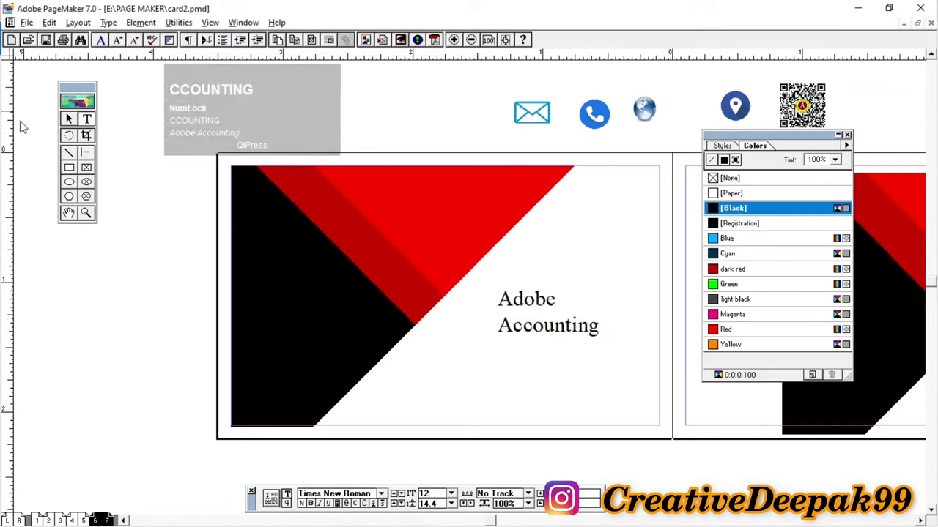
click(69, 118)
drag(579, 334, 675, 293)
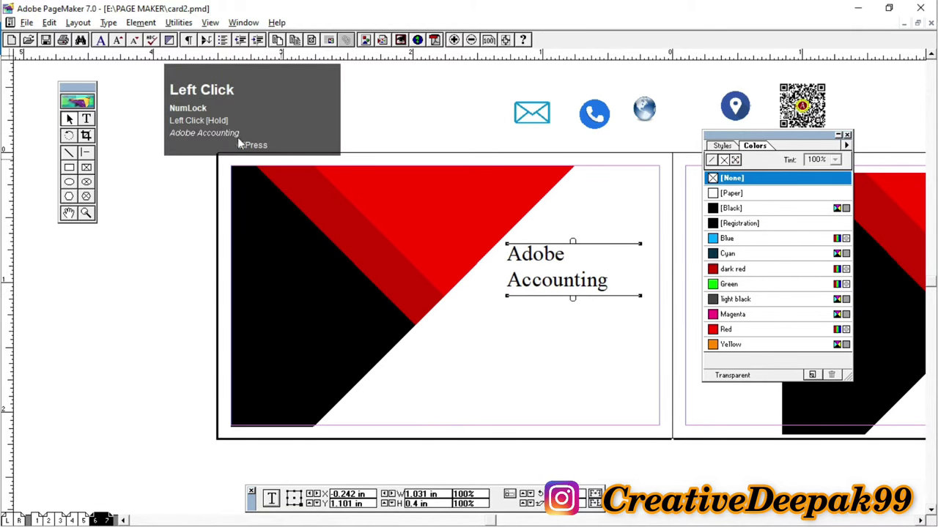
Step: Right-align the Adobe Accounting text with Ctrl+Shift+R
click(87, 118)
drag(511, 254, 644, 312)
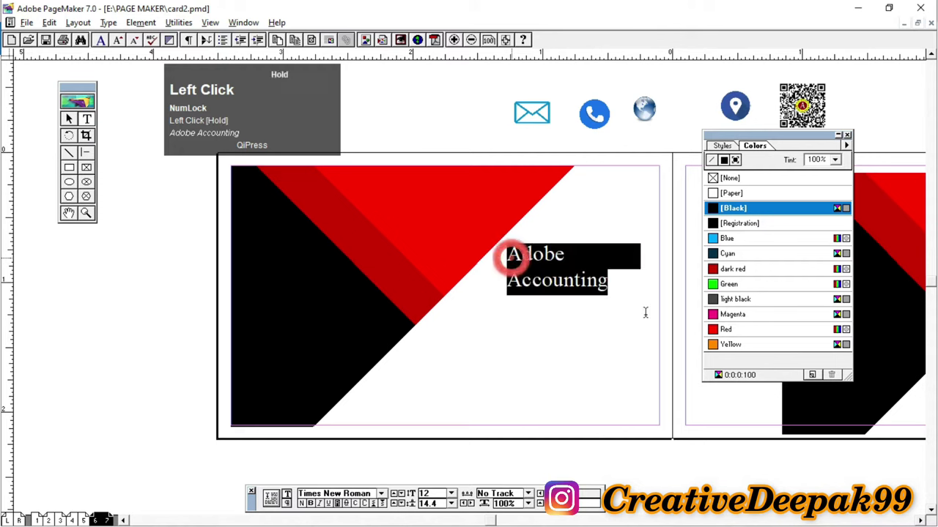
key(ctrl)
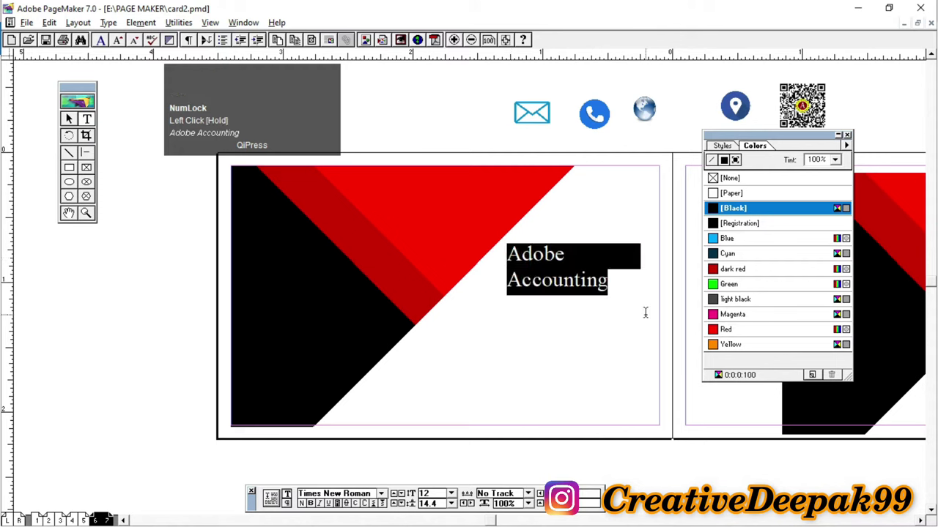
key(ctrl+shift+r)
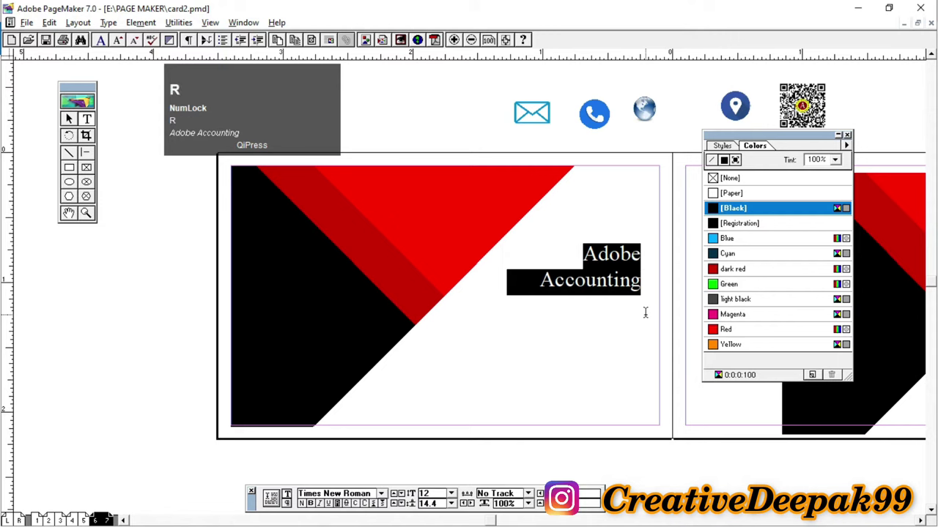
Step: Colour the word 'Accounting' in the title red
click(69, 121)
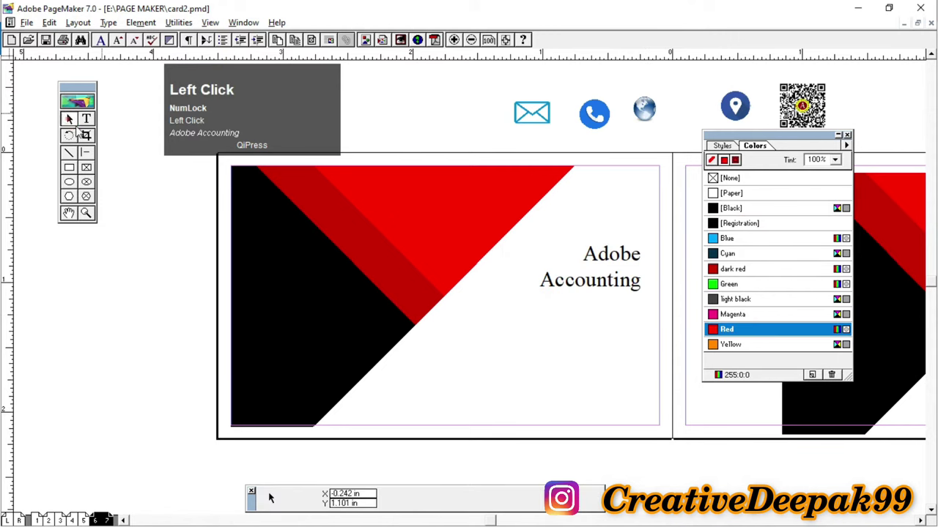
click(86, 118)
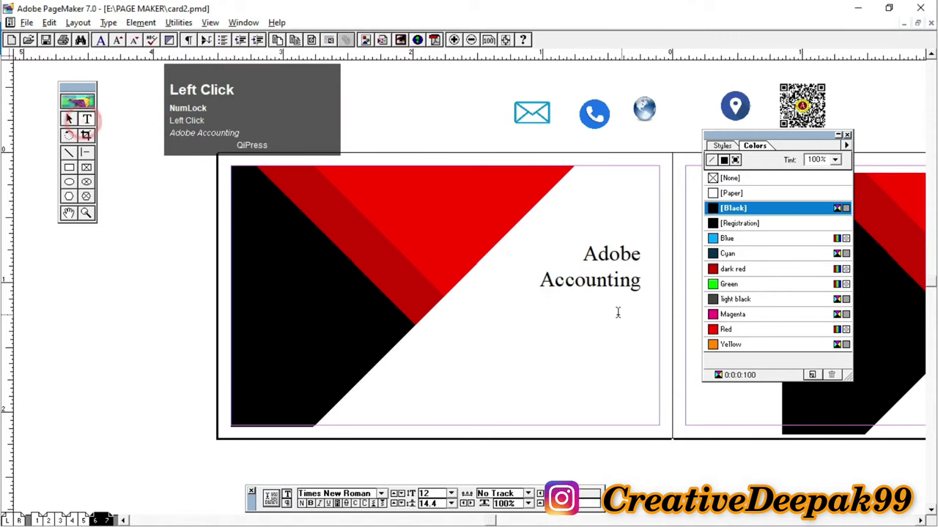
drag(542, 280, 658, 289)
click(728, 329)
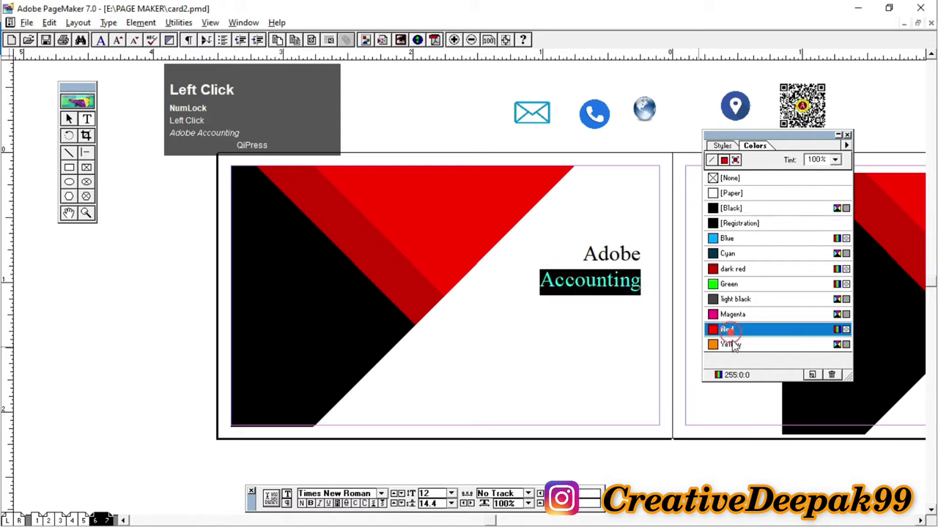
click(69, 120)
Step: Nudge the Adobe Accounting title up and right and draw a new text frame below it
click(605, 253)
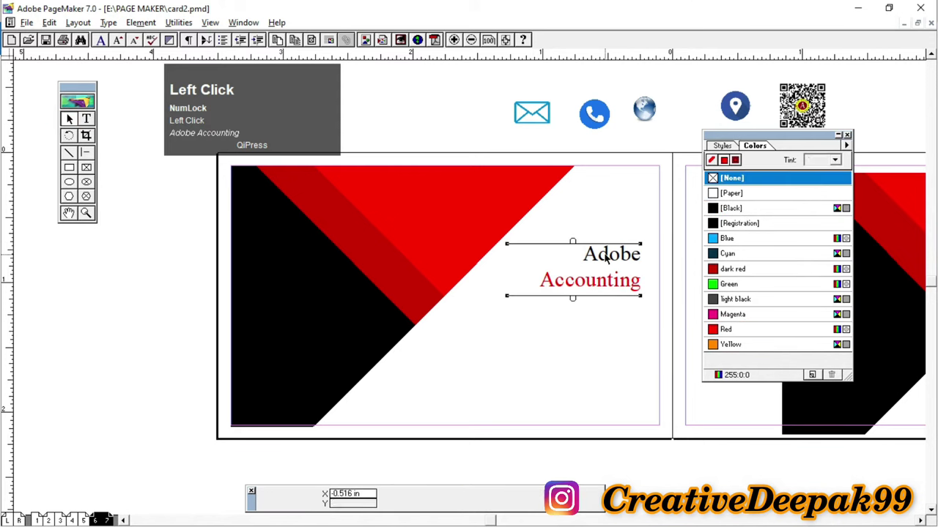
key(Up)
key(Up)
key(Up)
key(Up)
key(Up)
key(Right)
key(Right)
key(Right)
key(Right)
key(Right)
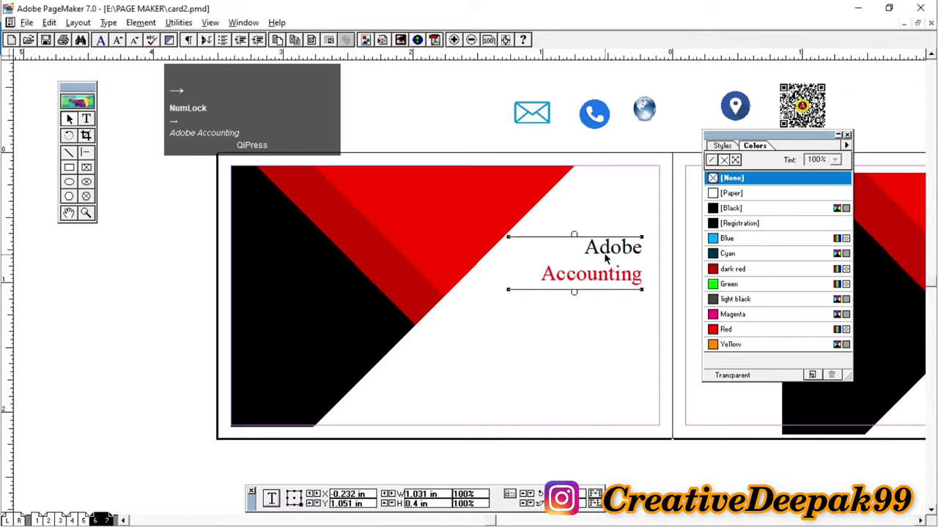
click(86, 118)
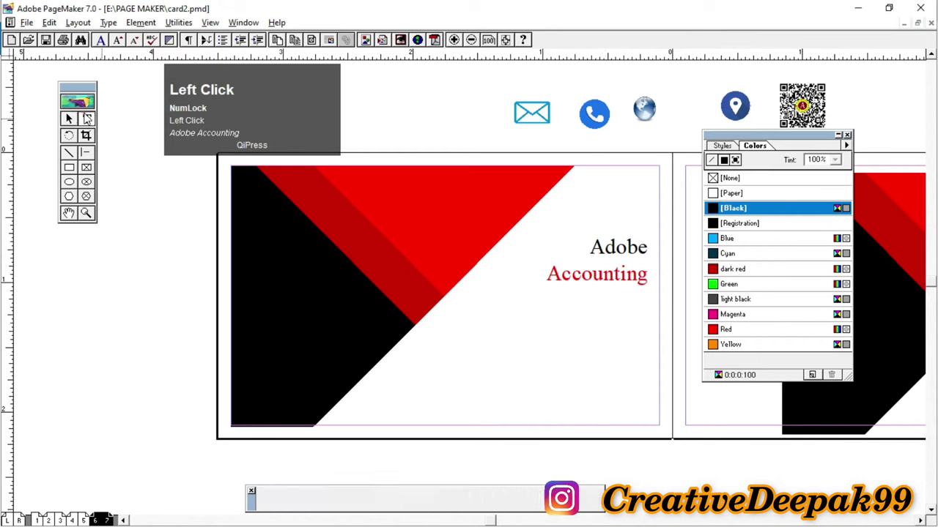
drag(460, 317, 664, 359)
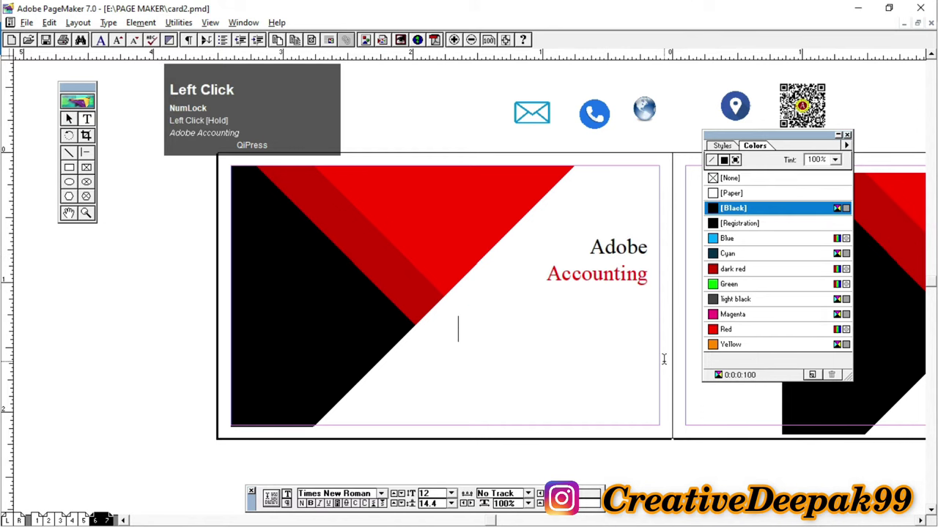
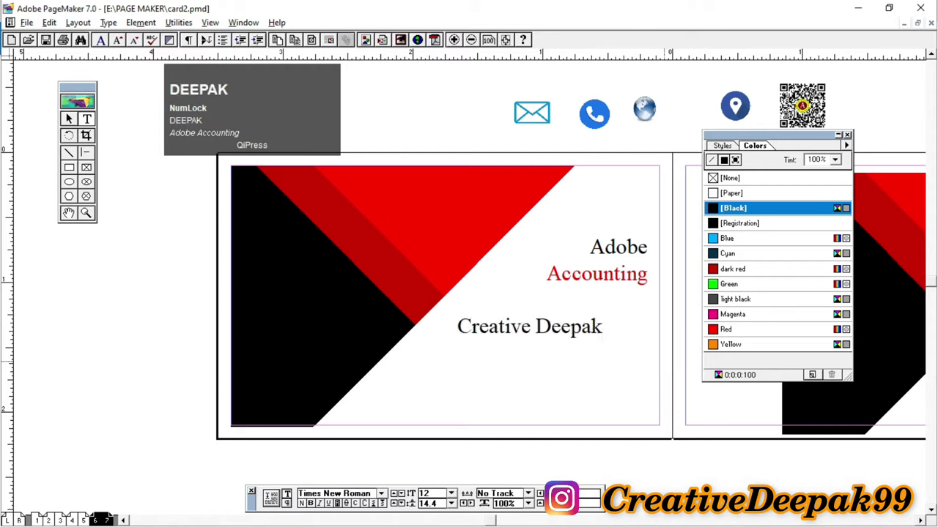
Step: Type the cardholder's name and reduce it to 8 pt
key(ctrl+a)
key(ctrl+shift+comma)
key(ctrl+shift+comma)
key(ctrl+shift+comma)
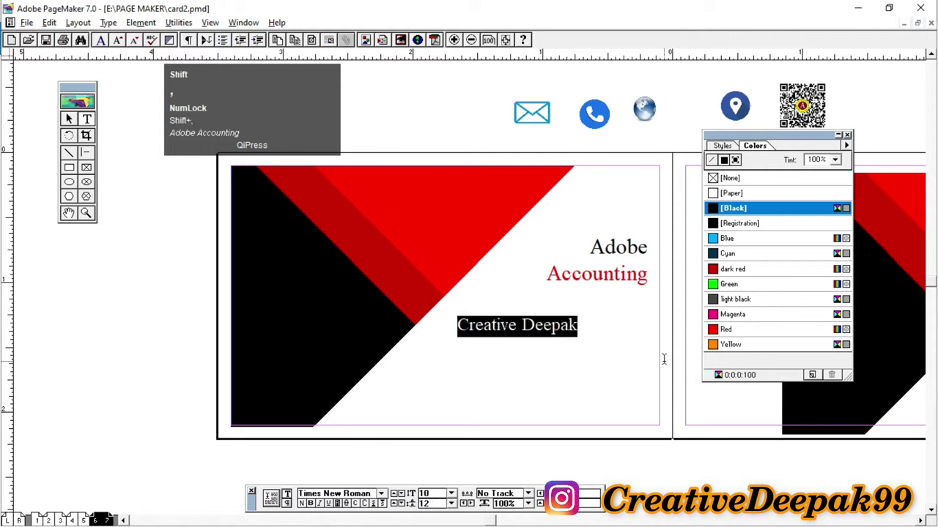
key(ctrl+shift+comma)
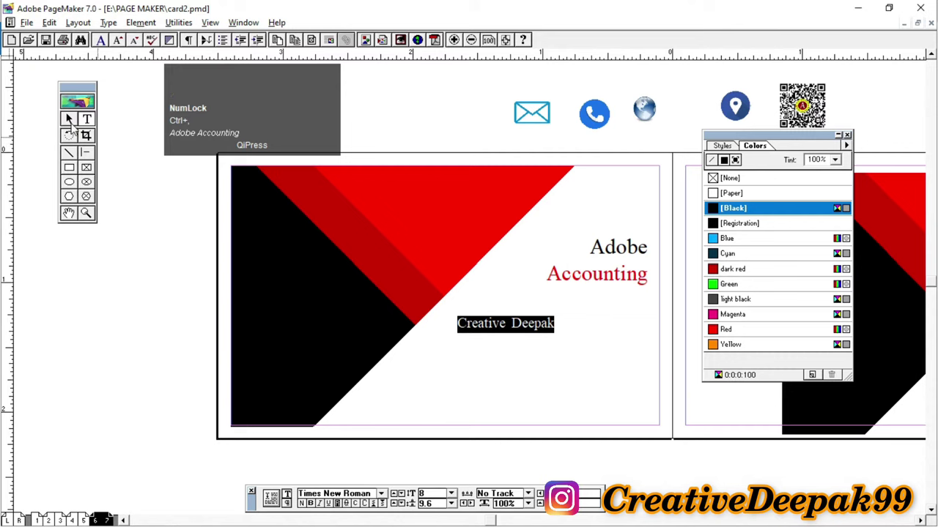
Step: Move and widen the name block so it sits on one line just beneath the title
click(69, 121)
drag(539, 326, 626, 299)
drag(535, 319, 558, 300)
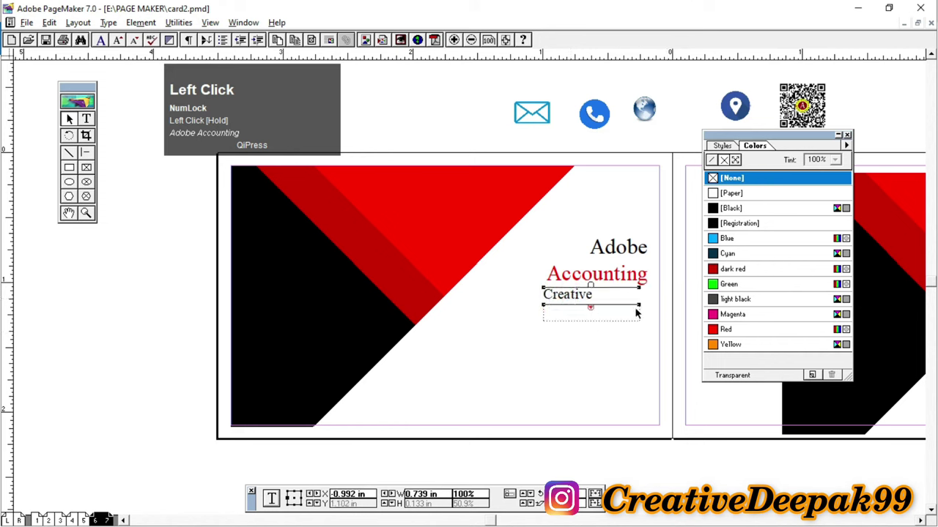
drag(651, 304, 661, 331)
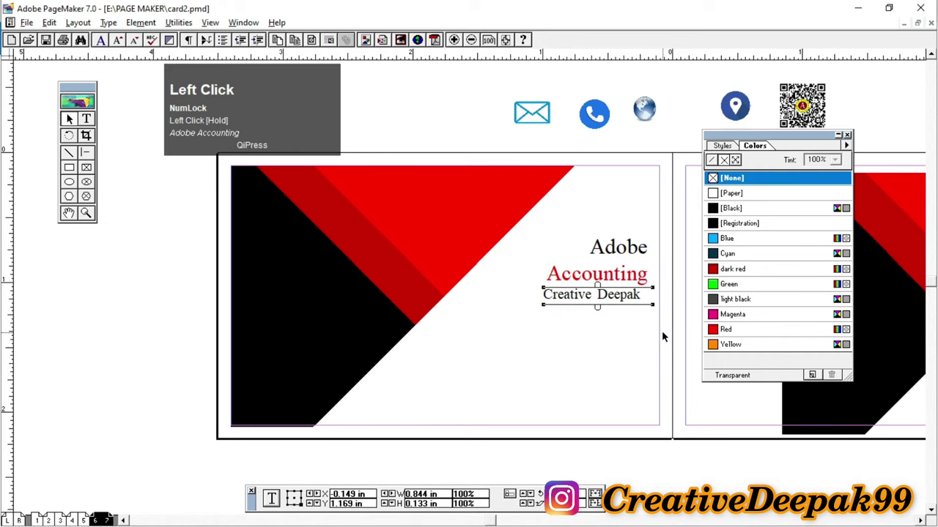
key(Up)
key(Up)
key(Right)
key(Up)
key(Right)
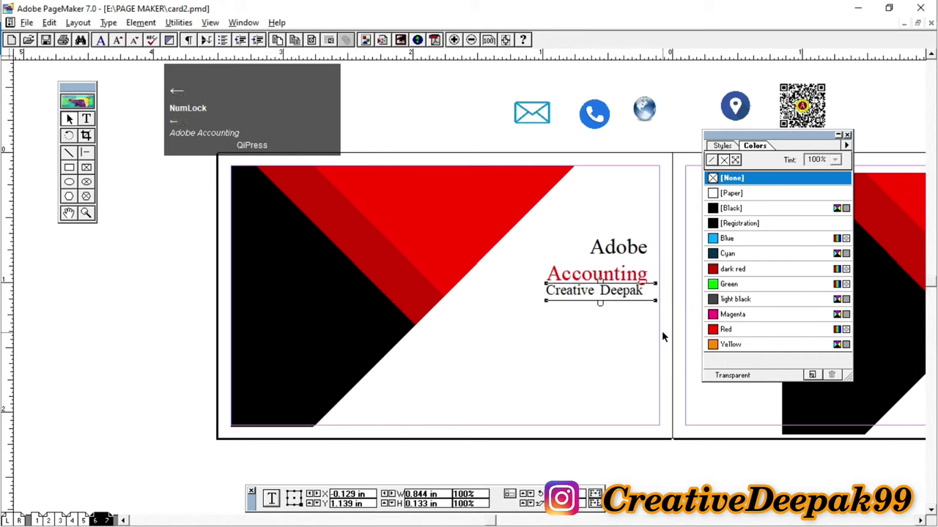
click(420, 117)
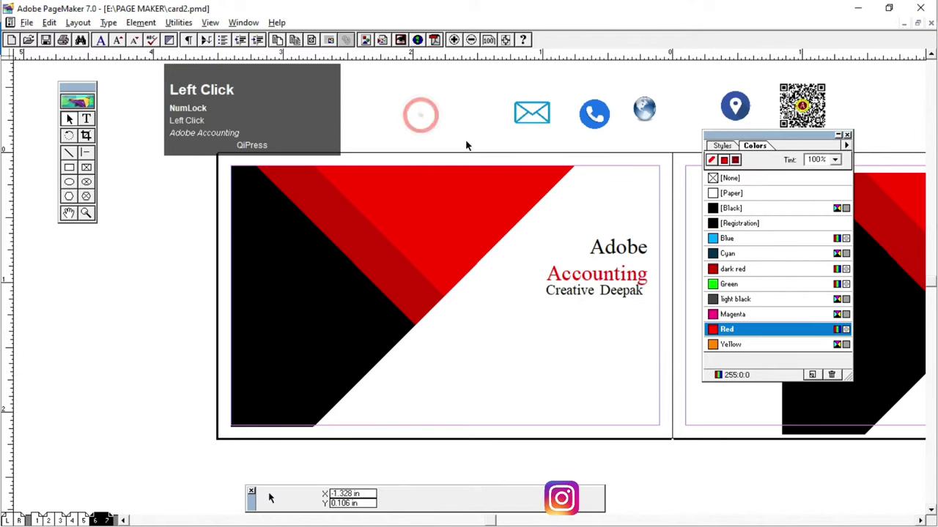
Step: Draw a text frame in the card's lower middle and enter the phone number and e-mail address on two lines
click(87, 118)
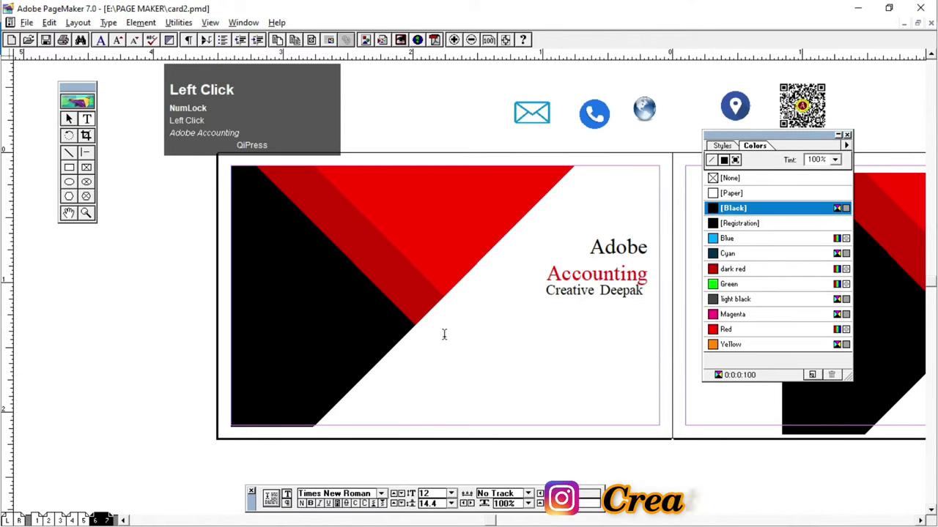
drag(442, 335, 593, 374)
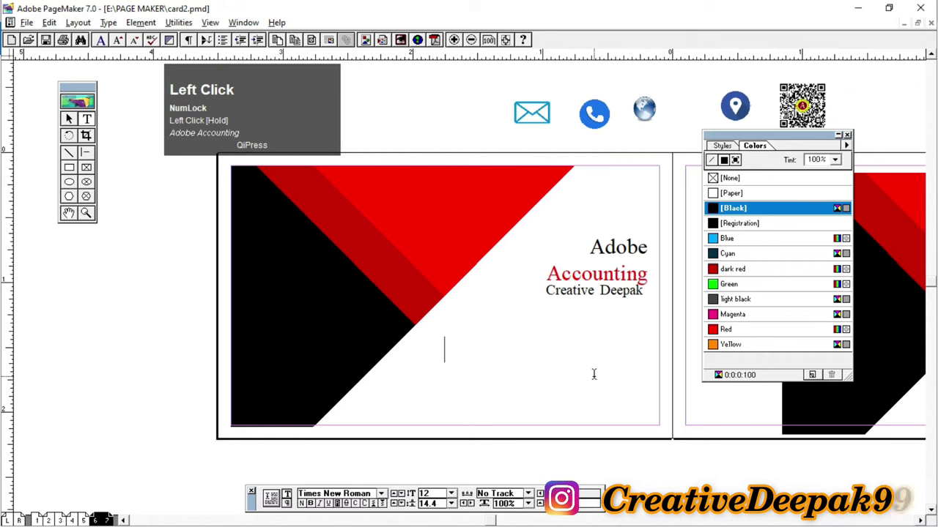
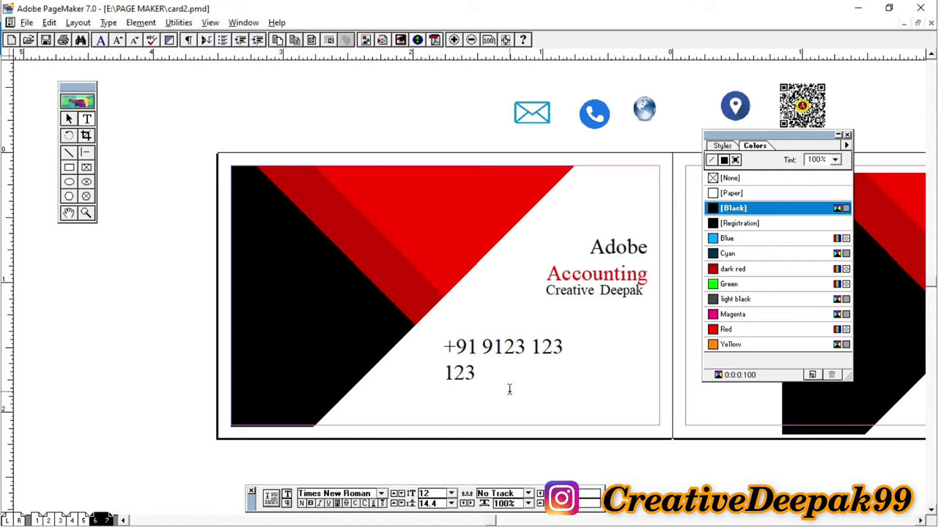
key(Return)
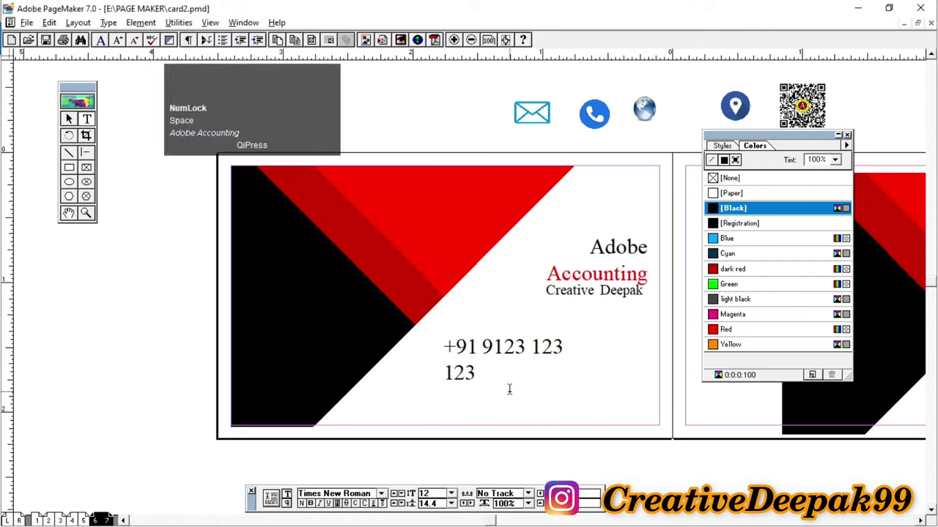
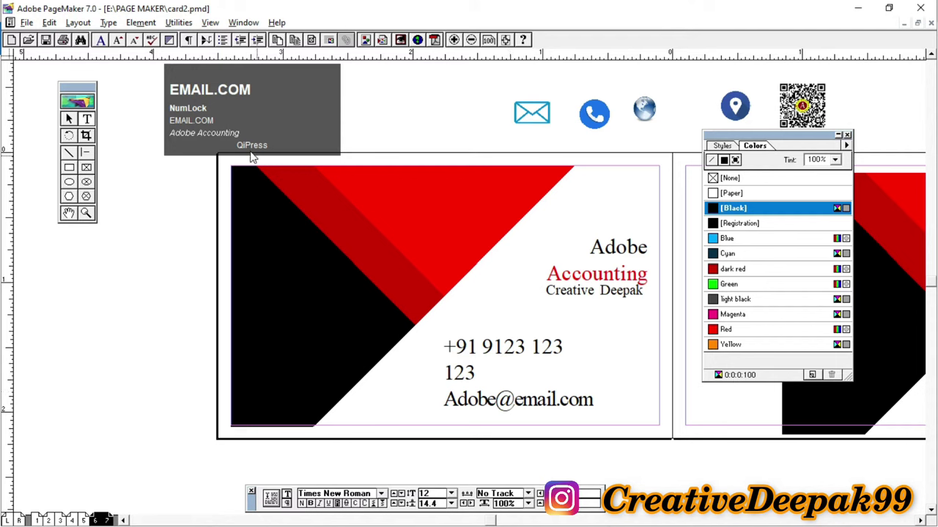
Step: Move and widen the contact block and shrink its text to 7 pt
click(68, 121)
drag(513, 375, 474, 375)
drag(557, 417, 605, 416)
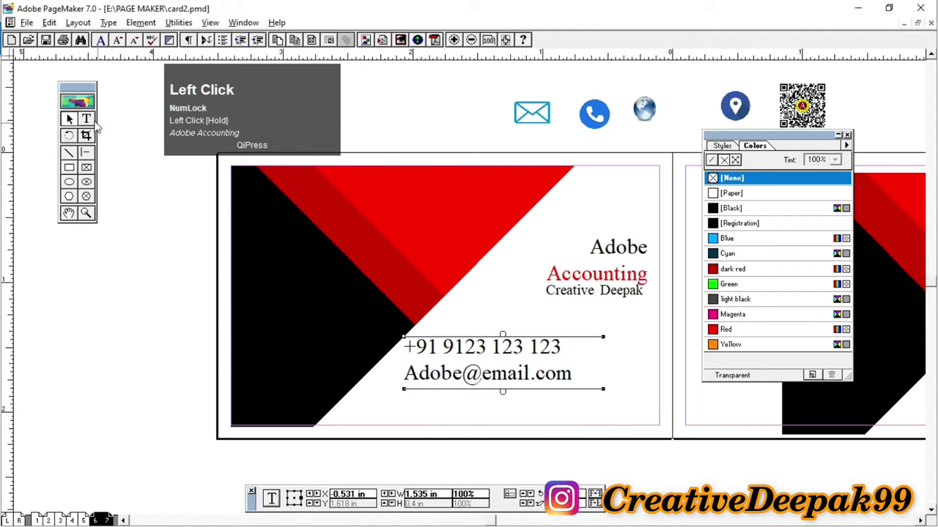
click(86, 118)
drag(404, 346, 579, 408)
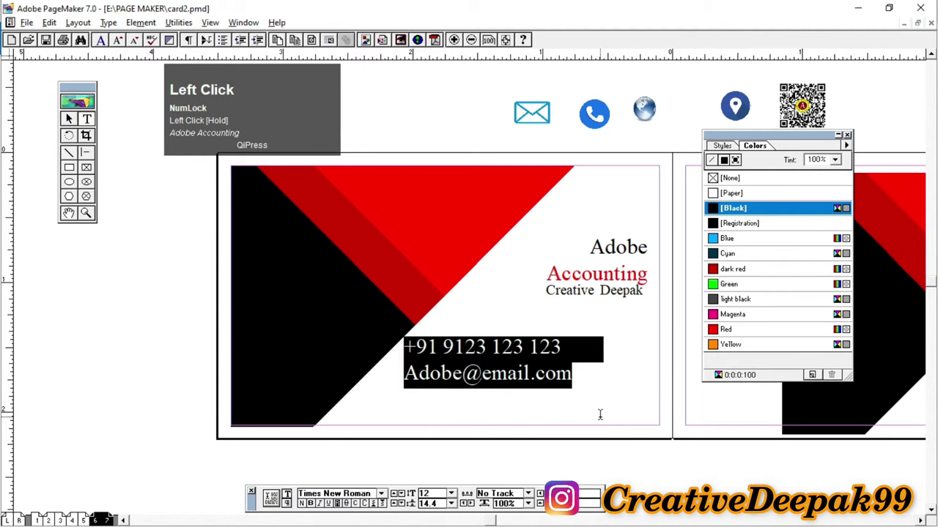
key(ctrl)
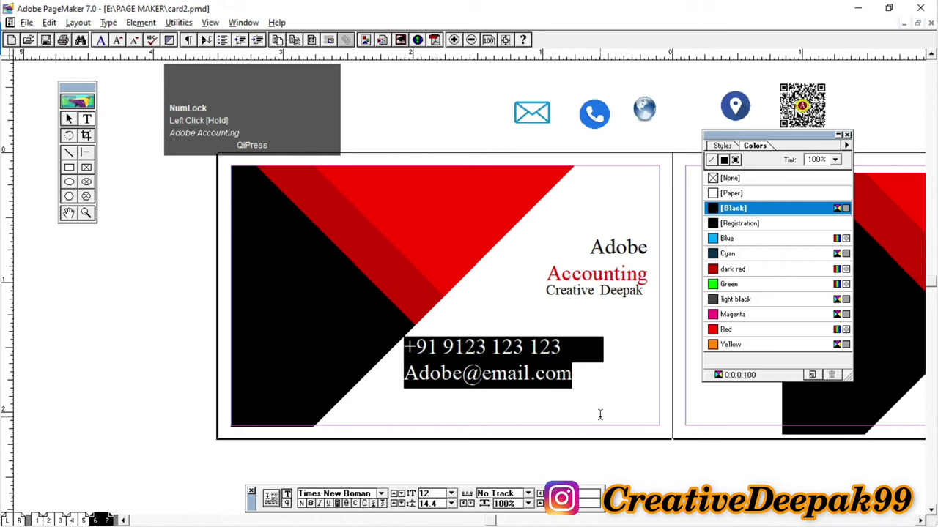
key(ctrl+shift+comma)
key(ctrl+shift+comma)
key(ctrl+shift+comma)
key(ctrl+shift+comma)
key(ctrl+shift+comma)
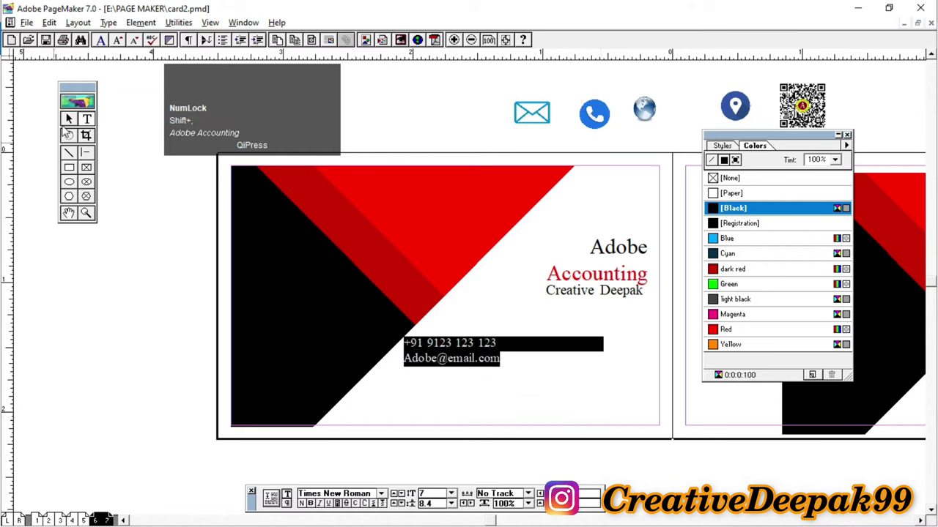
Step: Narrow the contact block and move it down near the card's bottom edge
click(69, 118)
click(497, 359)
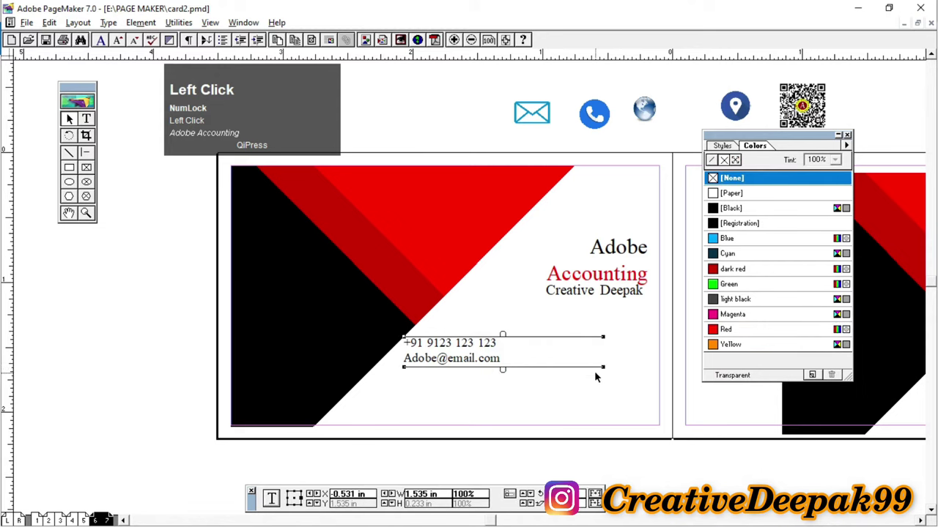
drag(600, 370, 485, 406)
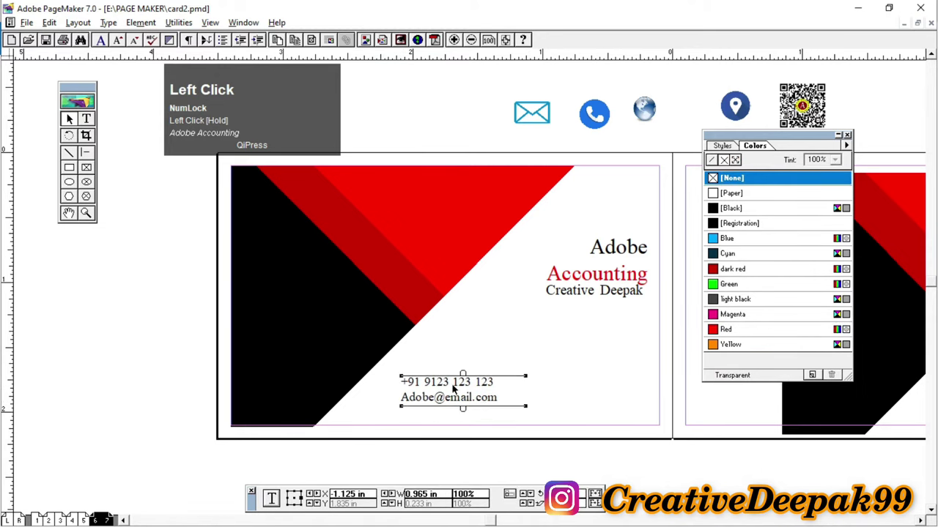
Step: Duplicate the contact block and place the copy to the right of the original
key(ctrl+c)
key(ctrl+v)
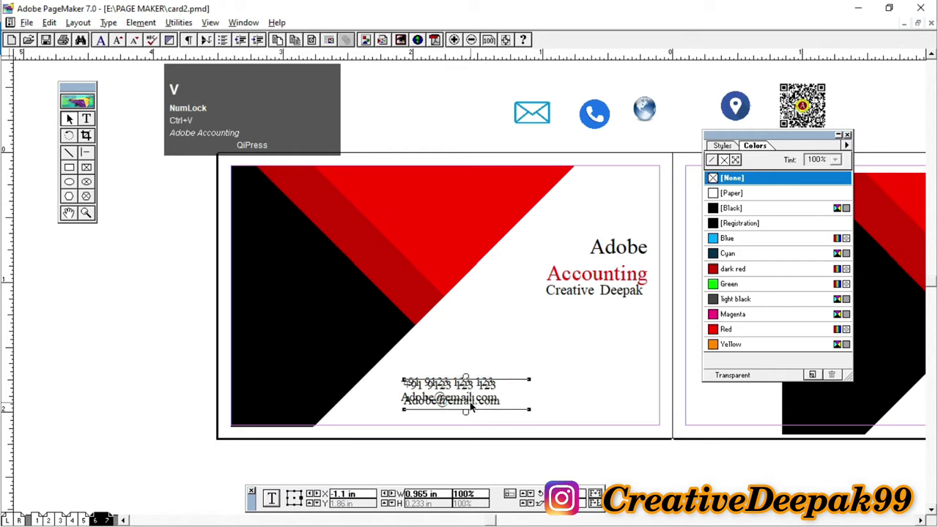
drag(471, 408, 597, 403)
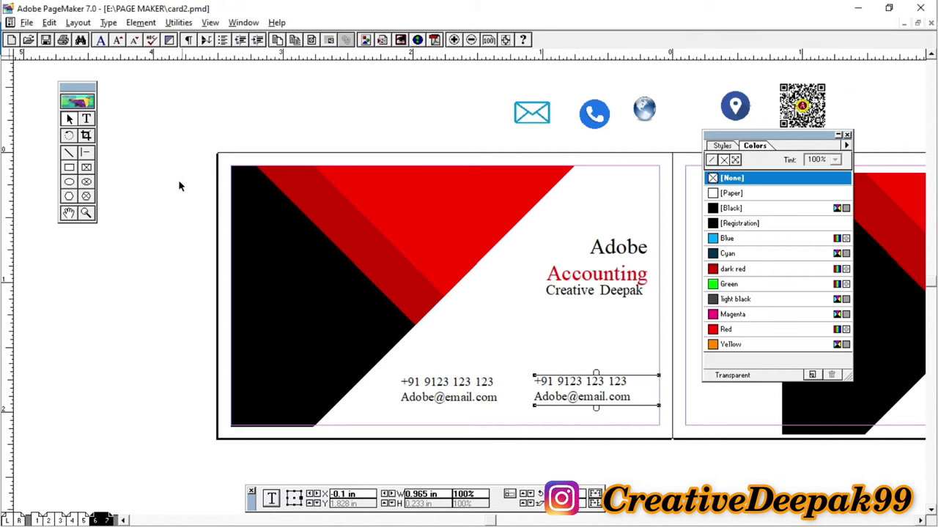
click(87, 119)
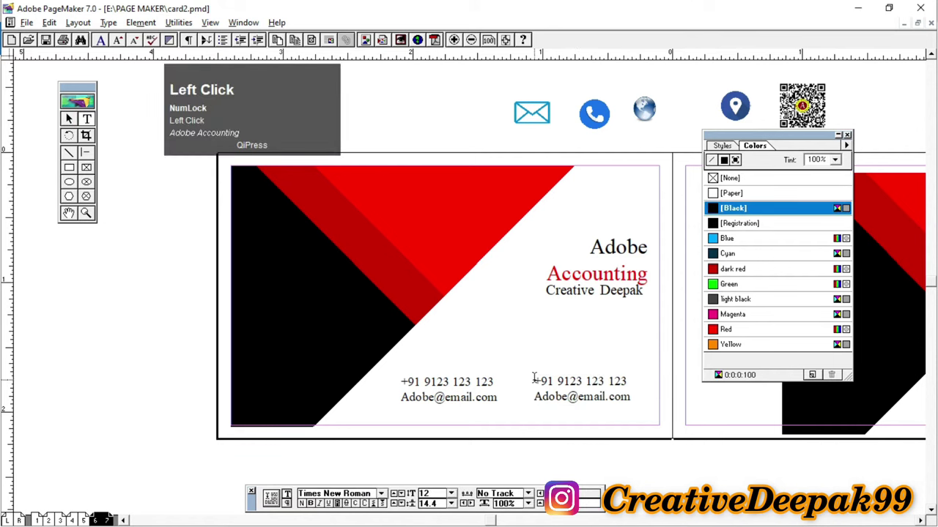
drag(532, 379, 640, 425)
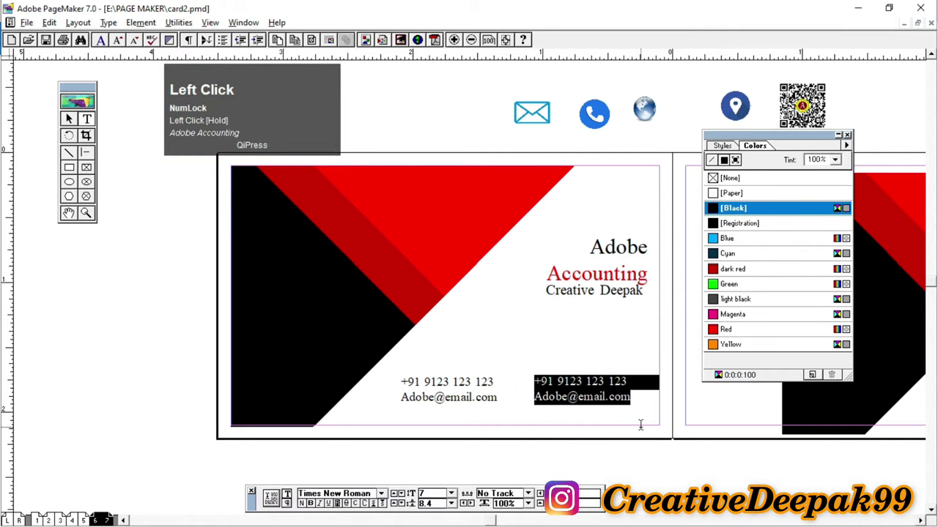
text(www)
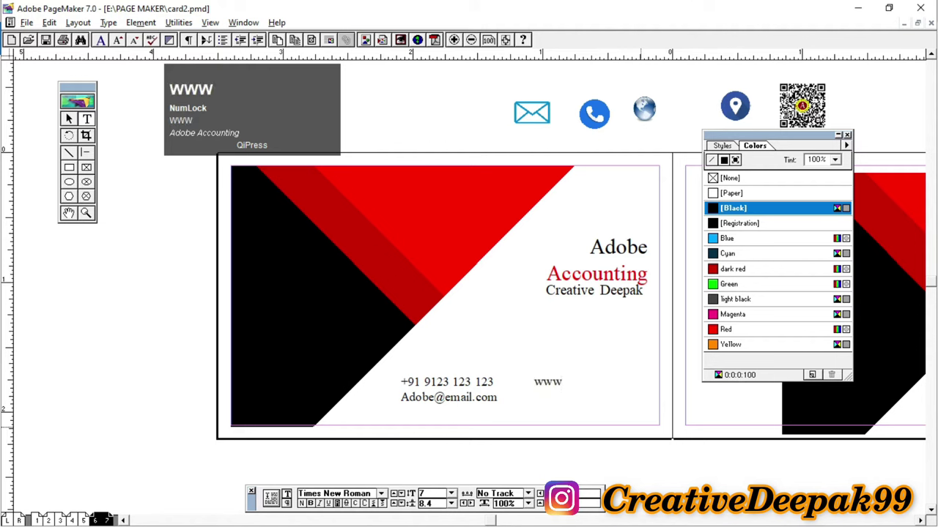
text(.adobe)
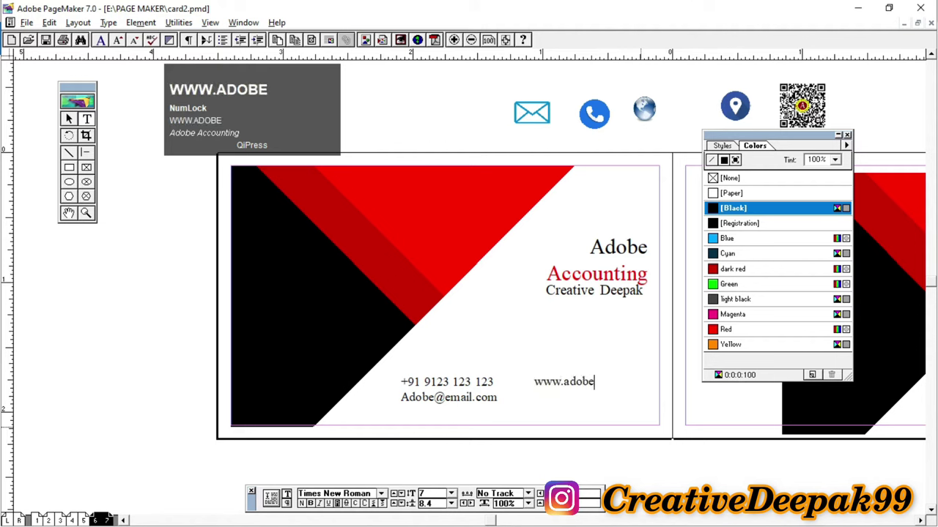
text(.com)
key(Return)
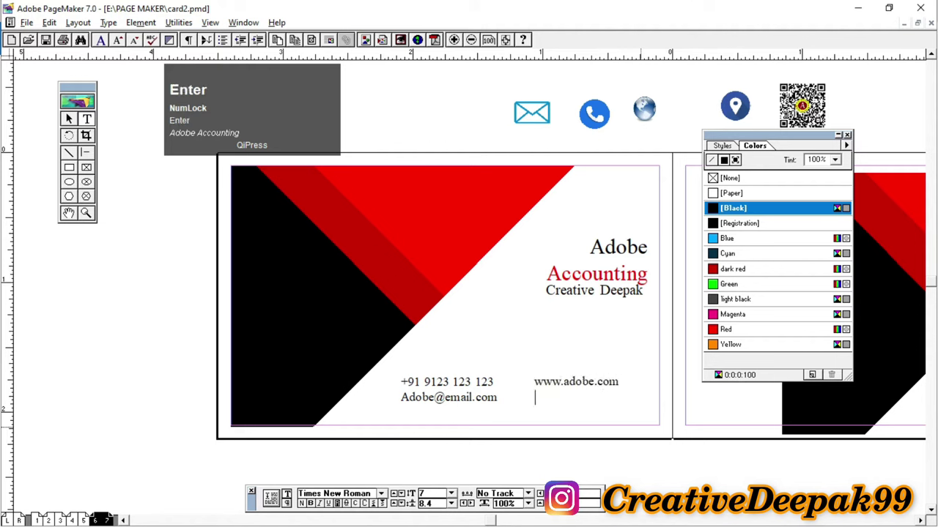
text(a)
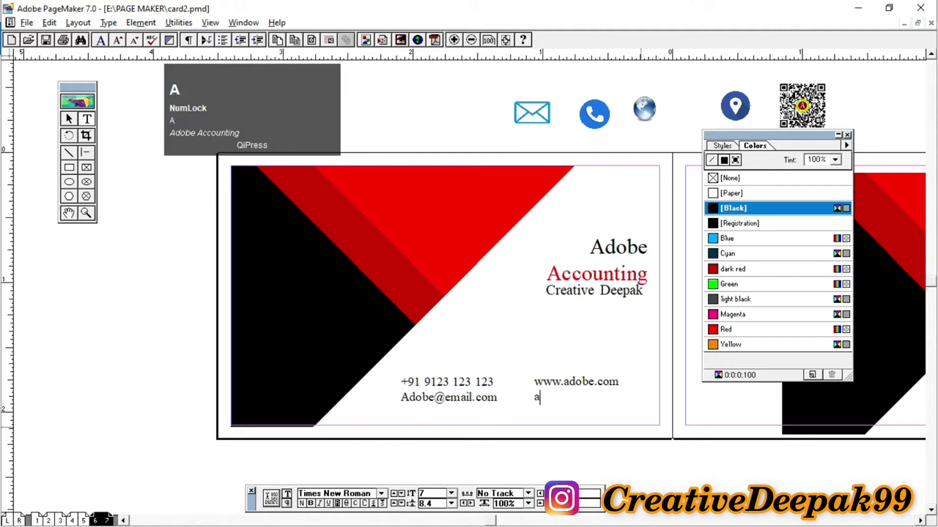
text(rr)
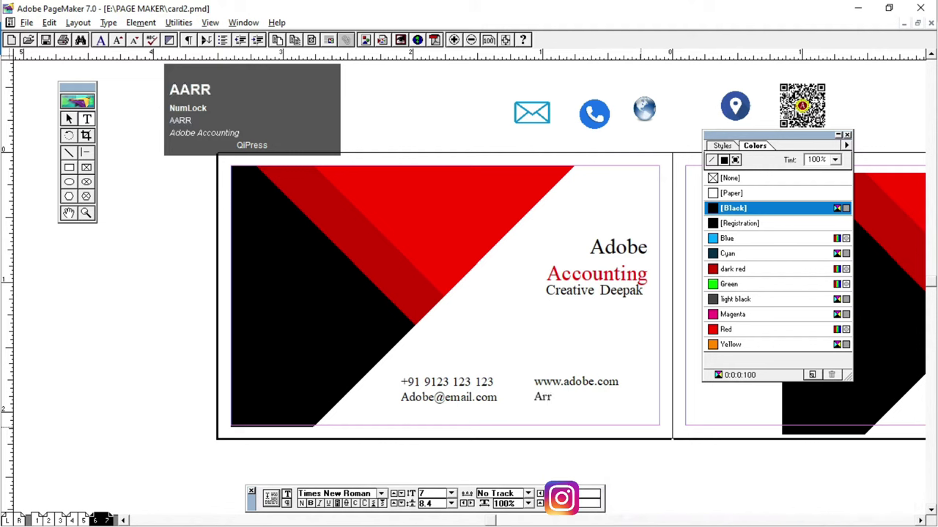
text(ah, Biahr,)
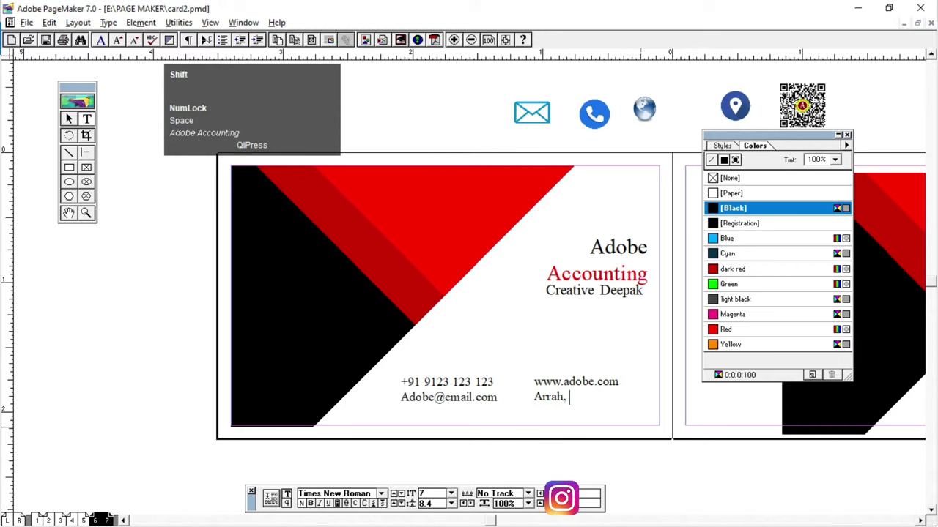
key(BackSpace)
key(BackSpace)
key(BackSpace)
key(BackSpace)
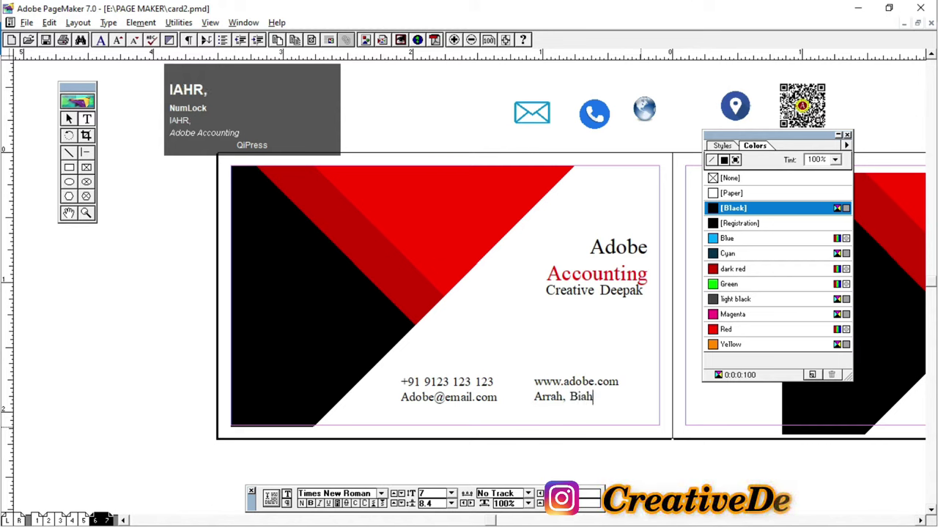
text(har, )
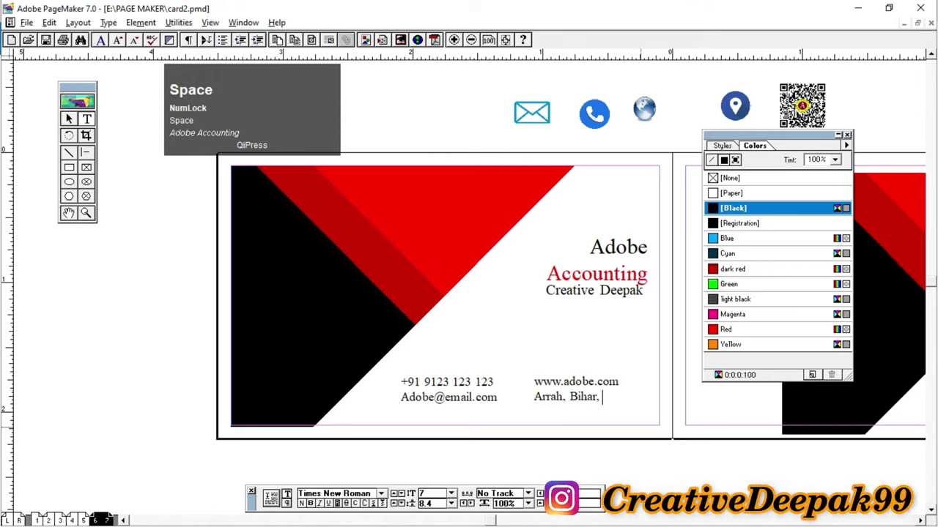
text(India)
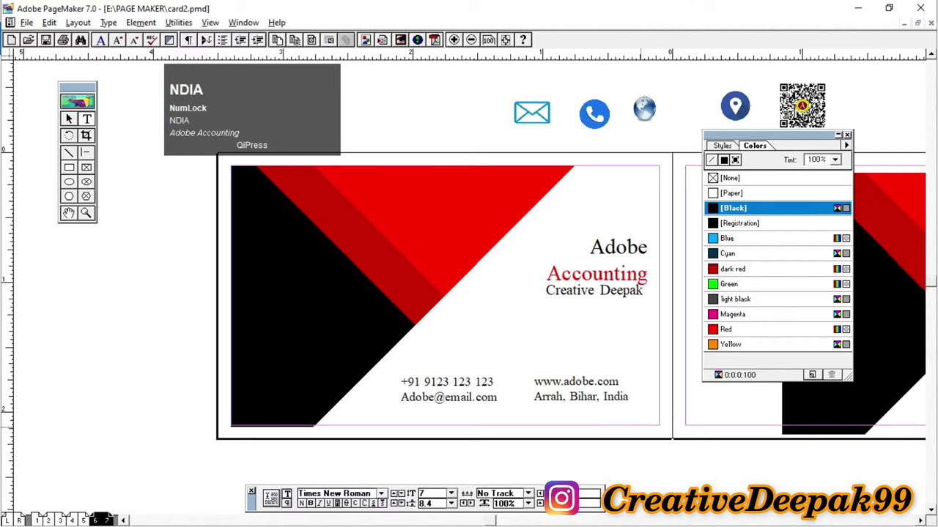
scroll(700, 477, up, 1)
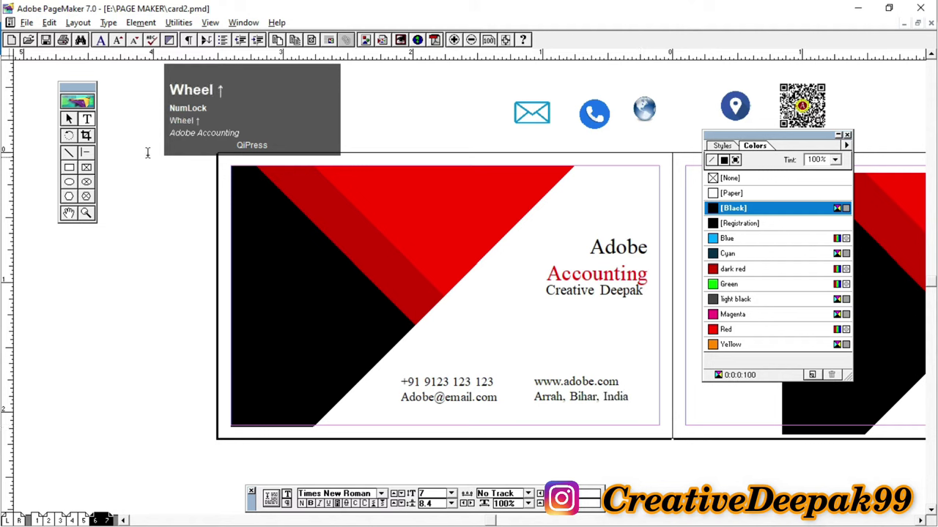
Step: Nudge the web/location block right and the phone/e-mail block down and left
click(68, 119)
click(584, 400)
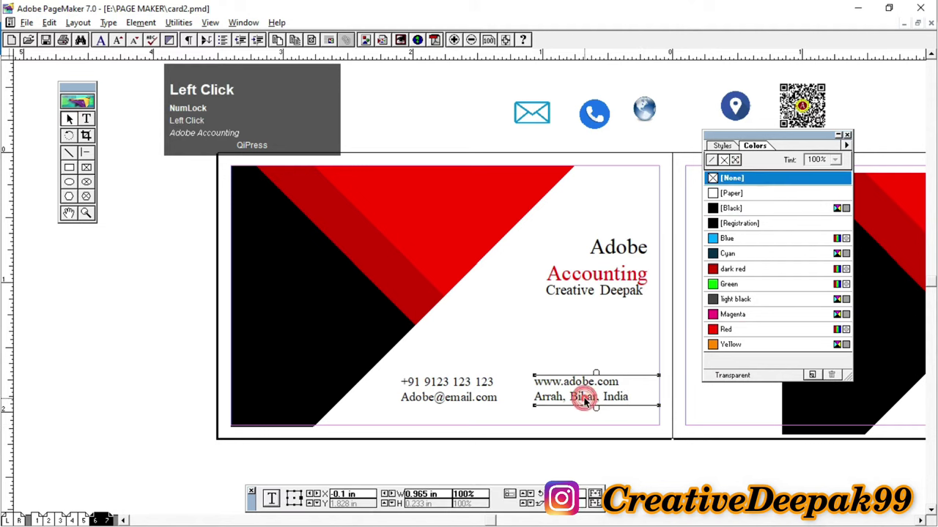
key(Right)
key(Right)
key(Right)
key(Right)
key(Right)
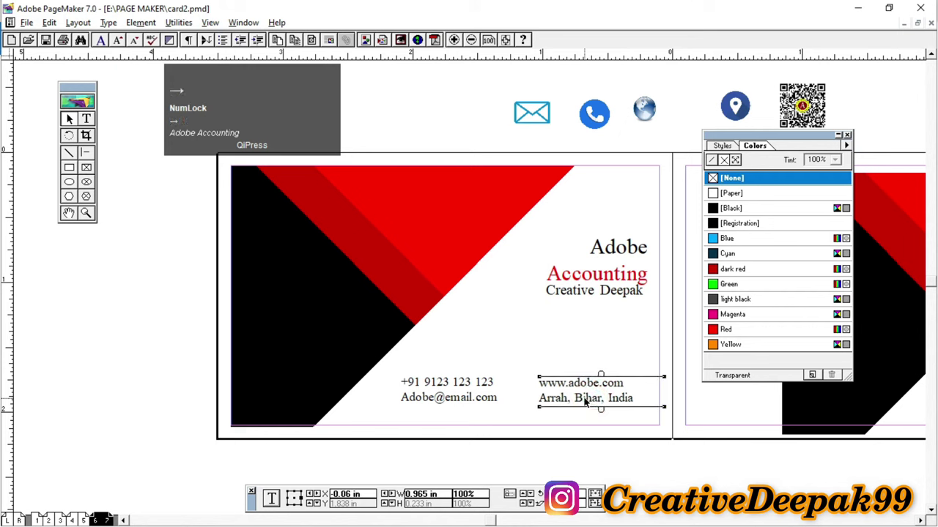
click(485, 401)
key(Down)
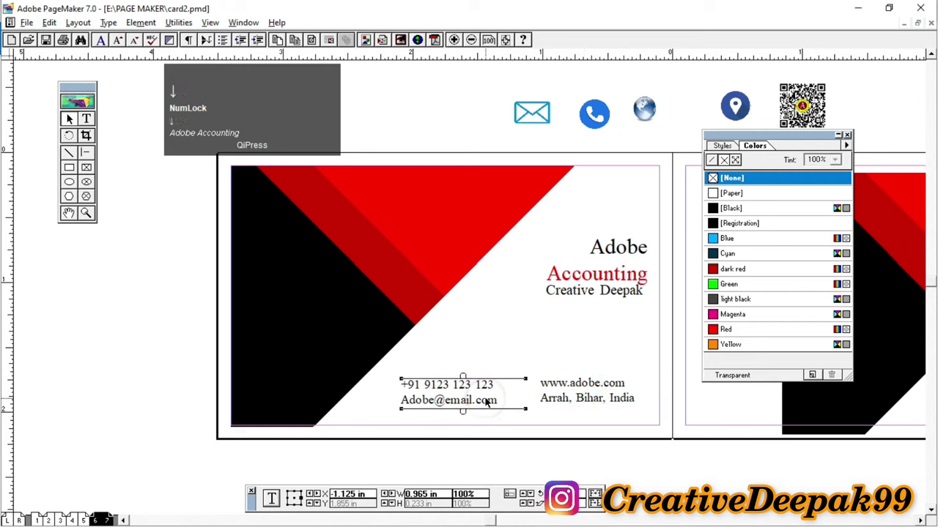
key(Left)
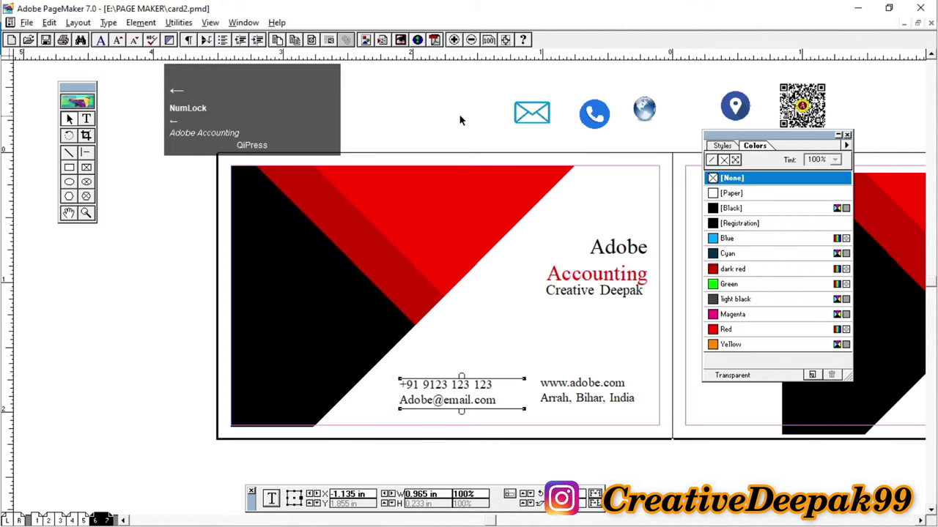
click(459, 115)
click(545, 120)
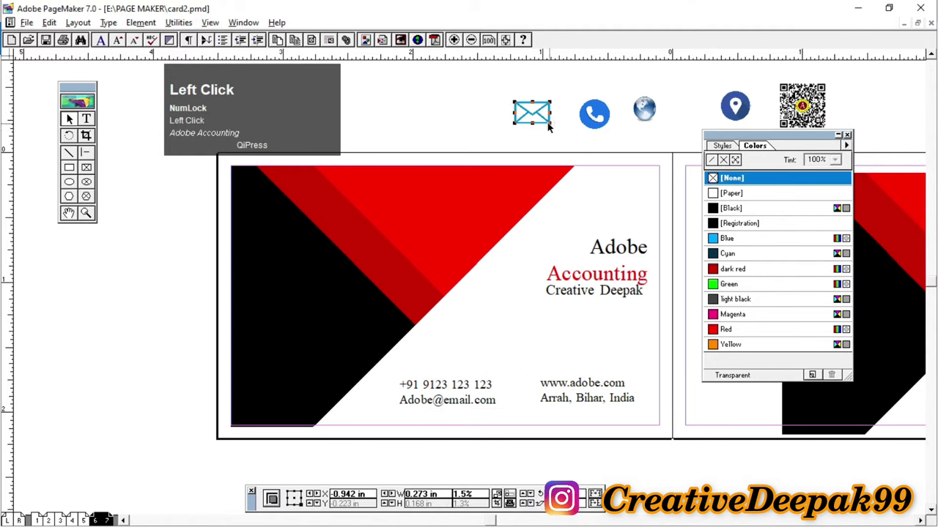
Step: Bring the envelope, phone, globe and location-pin icons onto the card near the contact lines
drag(547, 123, 385, 407)
drag(599, 117, 486, 341)
drag(645, 108, 573, 350)
drag(735, 106, 527, 333)
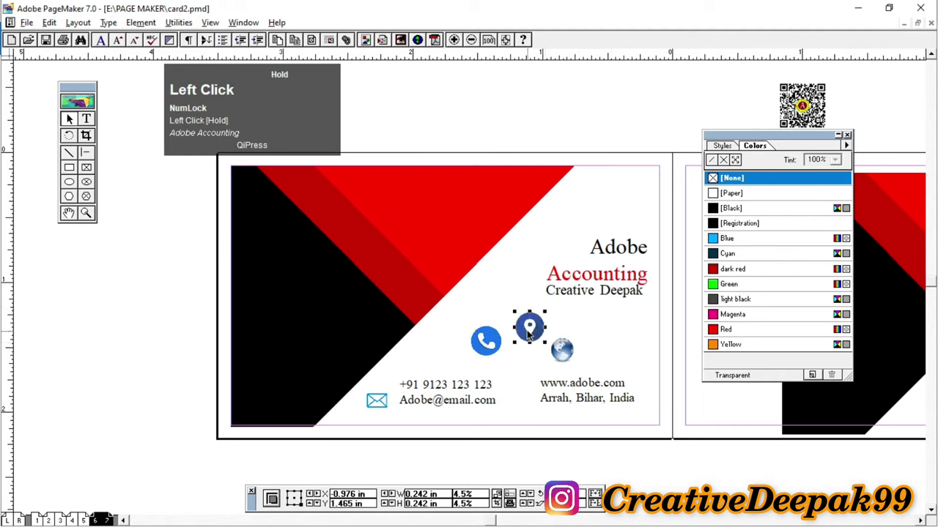
Step: Zoom in on the contact area and shrink the envelope icon beside the e-mail line
click(85, 213)
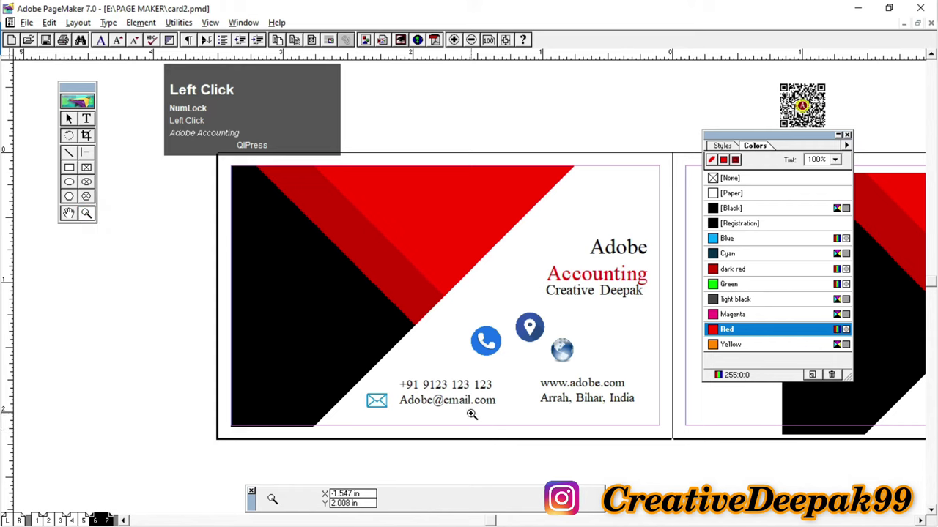
click(473, 413)
click(500, 260)
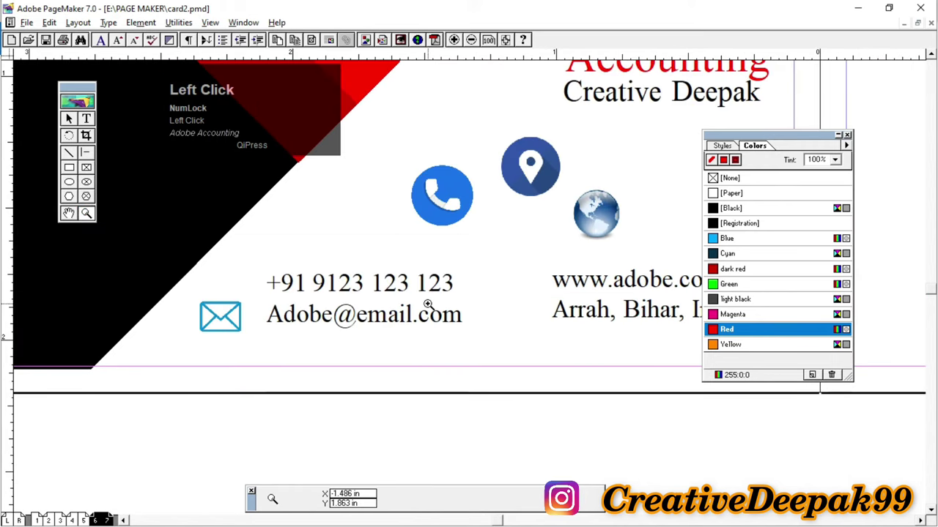
click(69, 119)
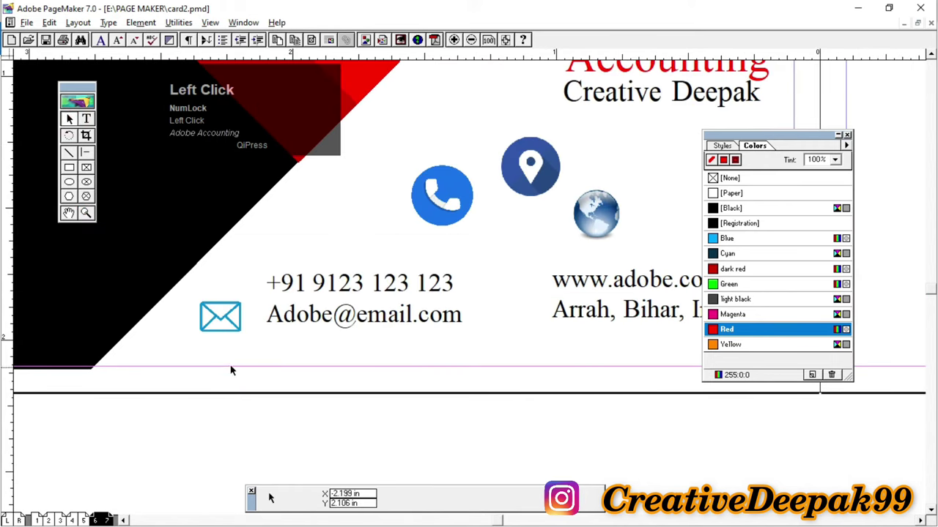
click(220, 326)
drag(239, 333, 231, 325)
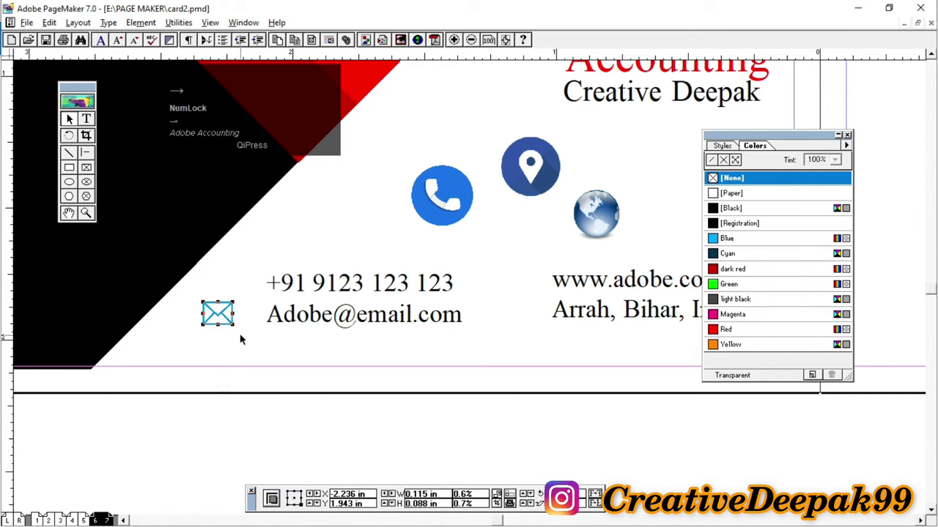
key(Right)
key(Right)
key(Right)
key(Right)
key(Right)
key(Right)
key(Right)
key(Right)
key(Right)
key(Down)
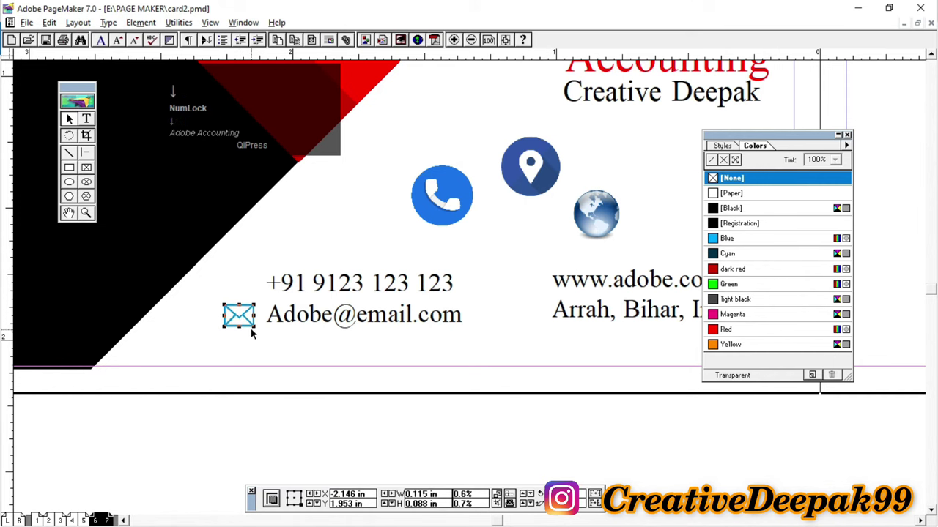
drag(255, 330, 253, 328)
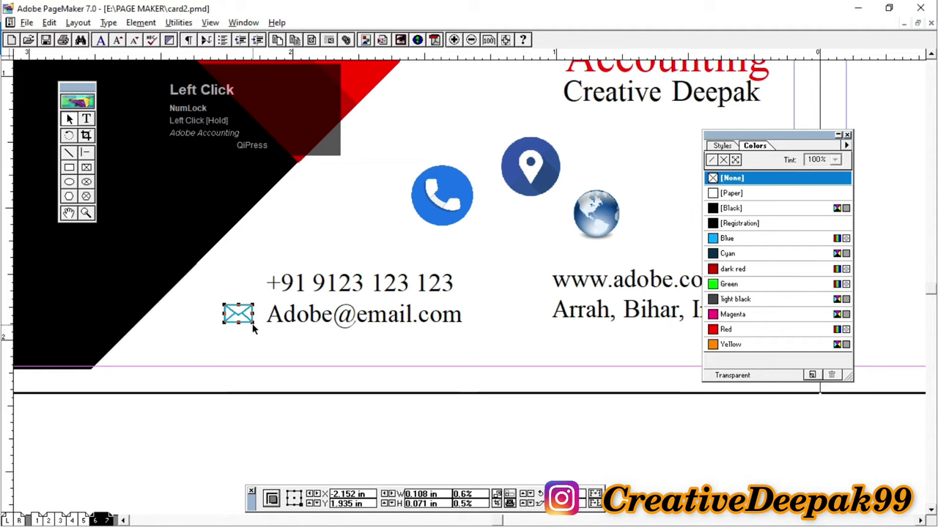
Step: Shrink the phone icon and location pin, and move the pin beside the address line
click(469, 226)
drag(473, 231, 244, 292)
click(524, 191)
drag(560, 197, 525, 161)
click(526, 158)
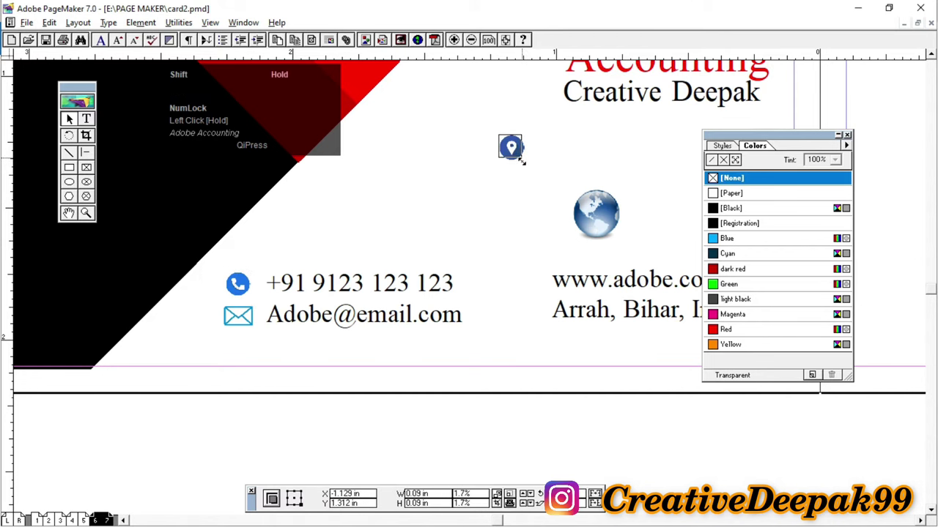
drag(510, 147, 529, 316)
click(586, 226)
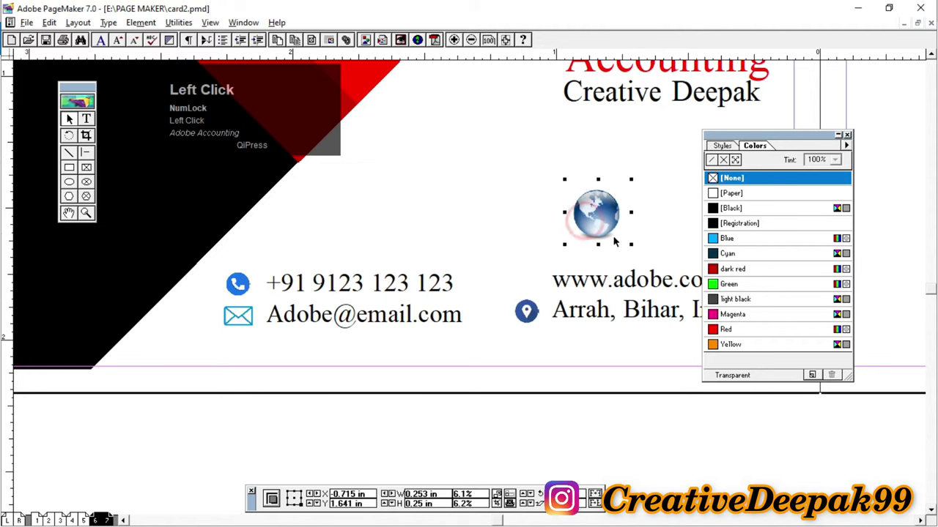
drag(630, 249, 534, 290)
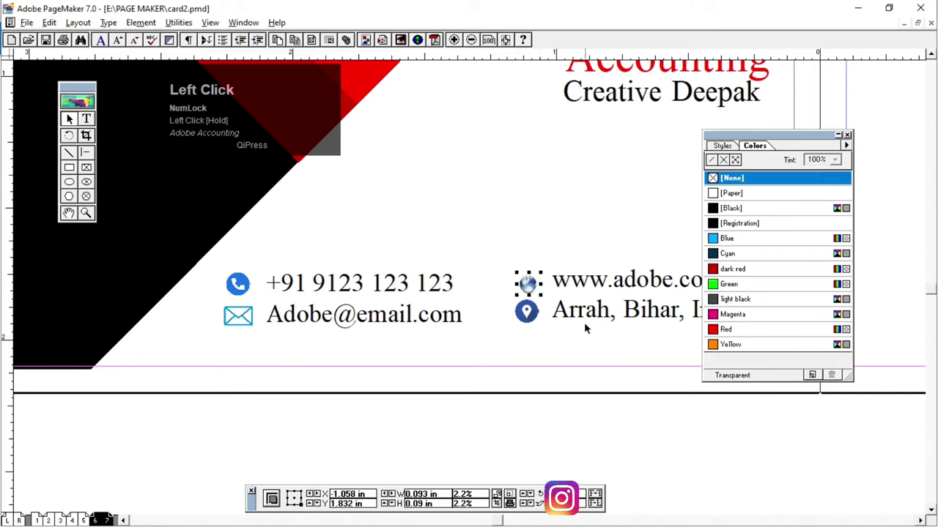
key(Up)
key(Up)
key(Up)
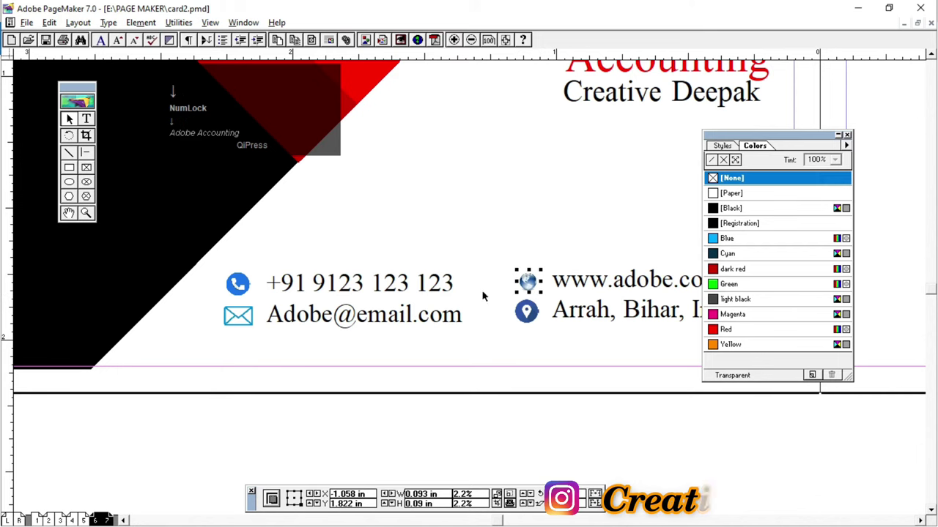
click(504, 233)
click(529, 281)
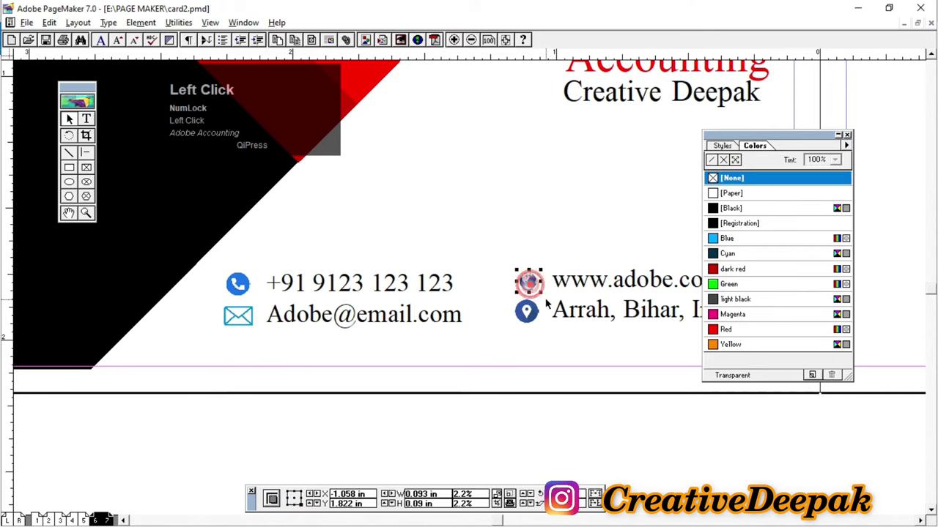
drag(542, 294, 543, 299)
key(Left)
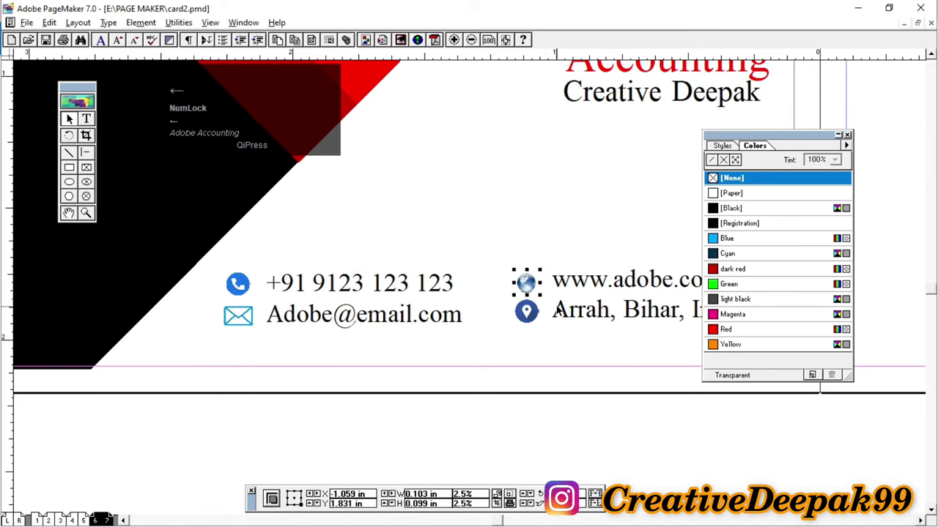
key(Down)
key(Down)
drag(540, 296, 544, 300)
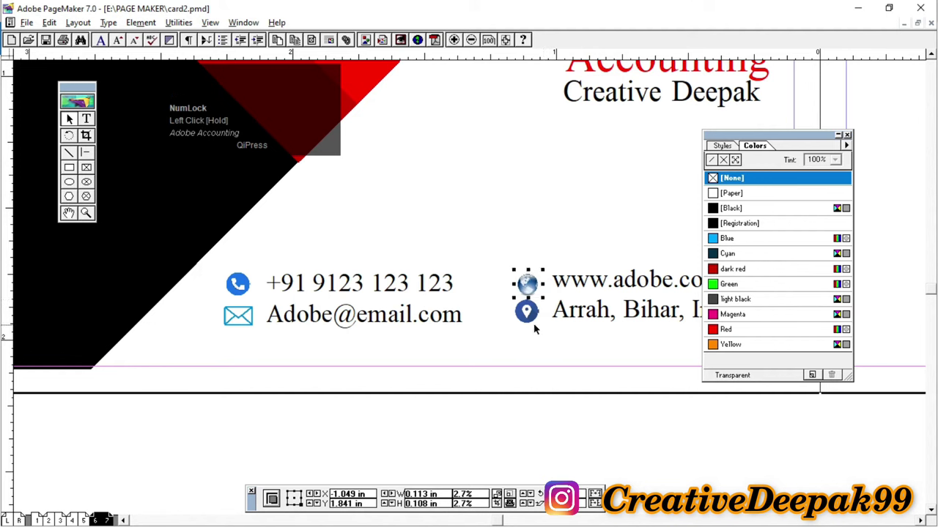
click(533, 330)
click(534, 291)
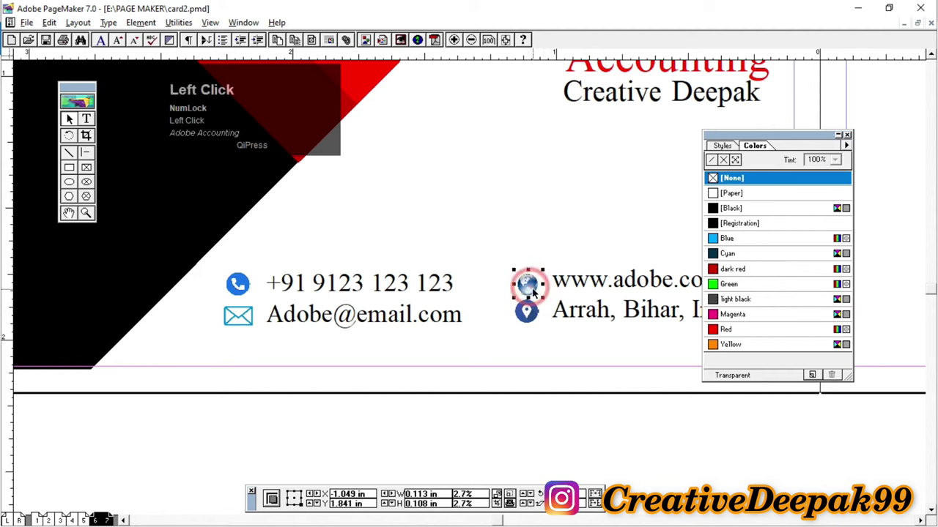
click(535, 316)
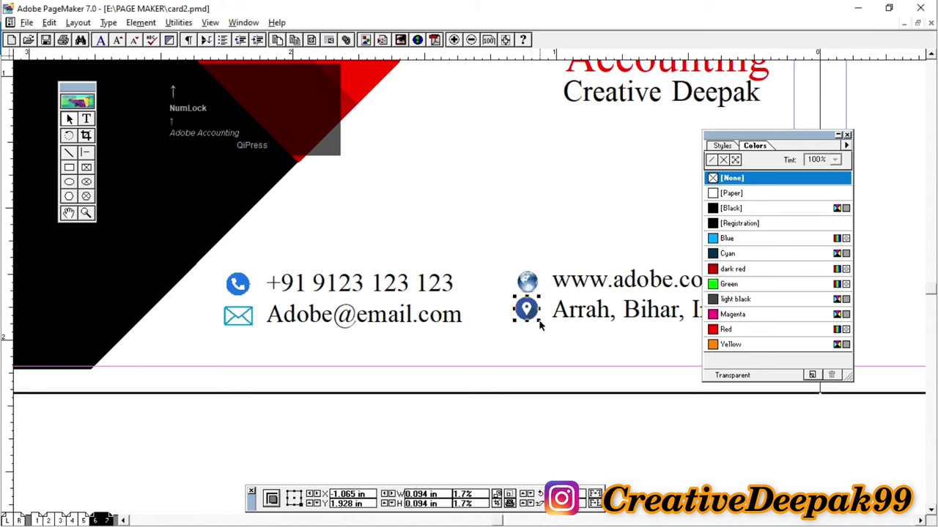
Step: Fit the whole two-card spread in the window
click(551, 238)
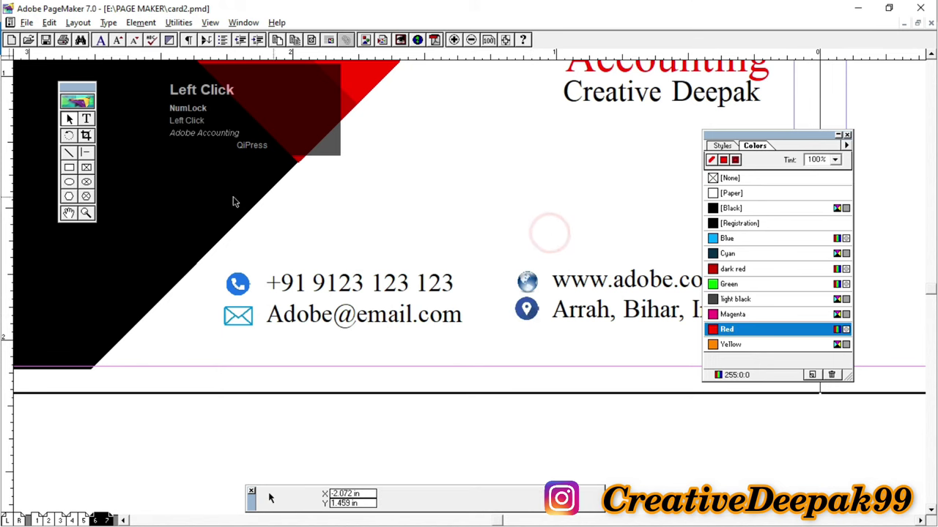
right_click(454, 215)
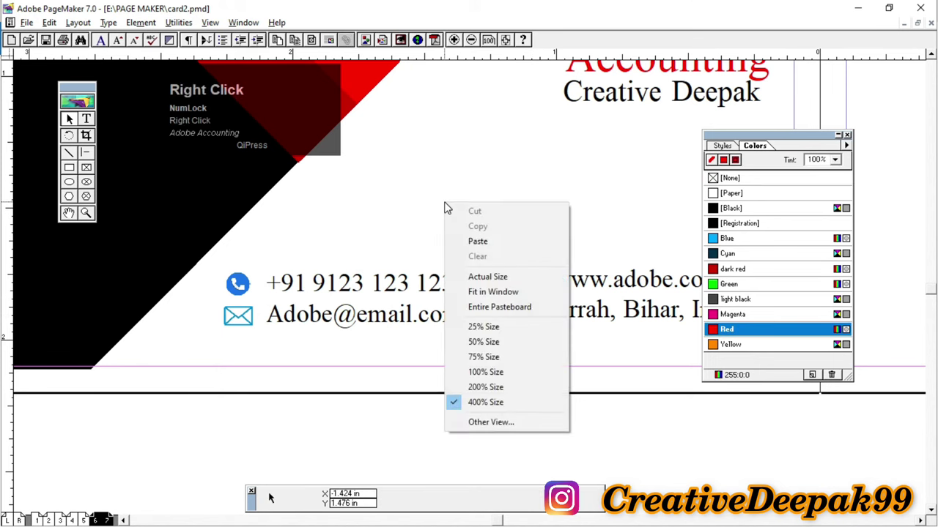
click(492, 295)
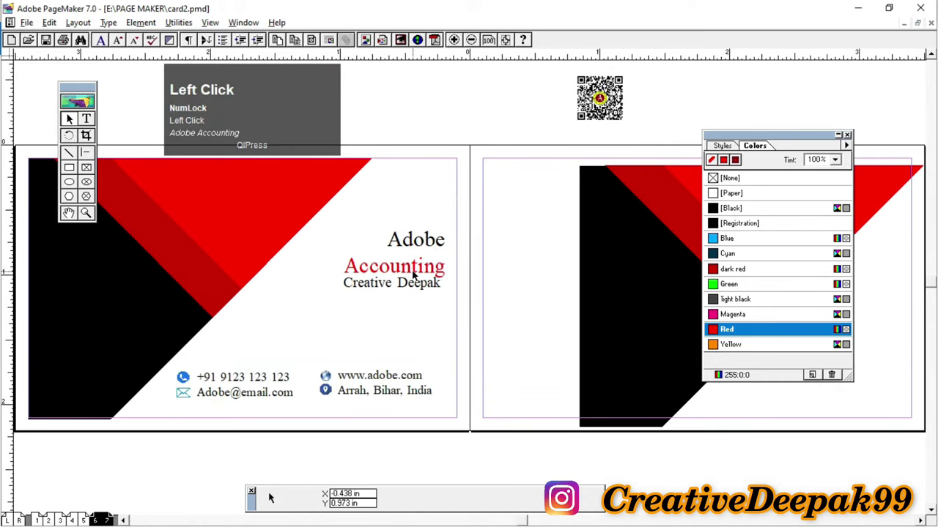
Step: Move the back card's black-and-red graphic left to X 3.024, Y 2.219 in
drag(334, 309, 356, 294)
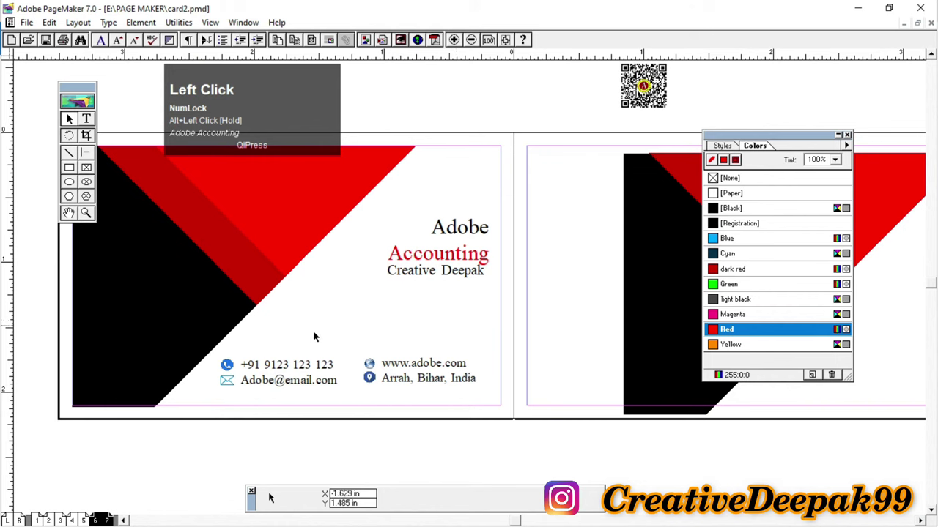
alt+click(464, 310)
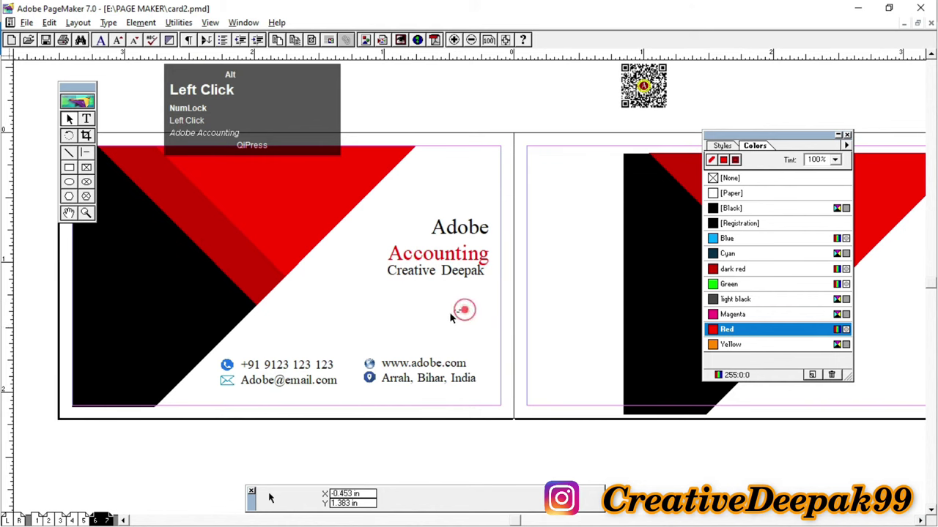
drag(451, 316, 383, 315)
drag(447, 301, 346, 301)
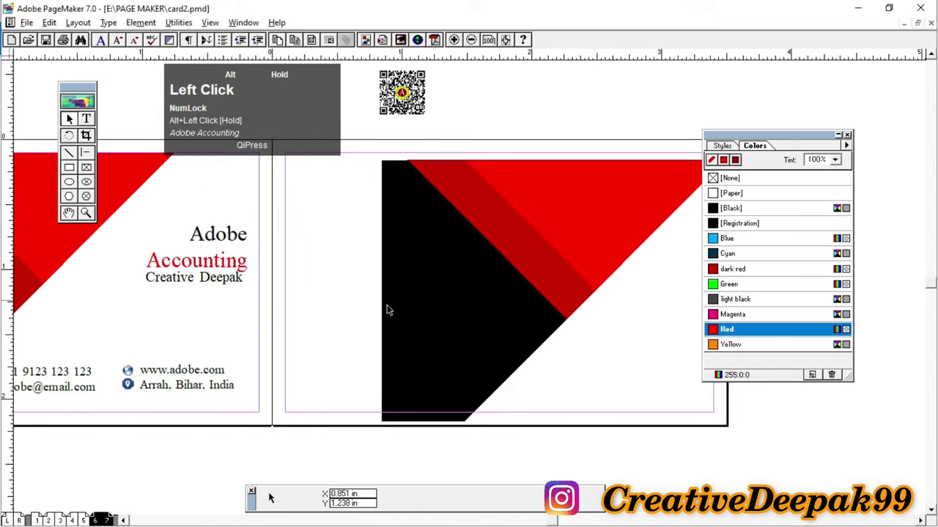
click(589, 227)
drag(570, 236, 511, 241)
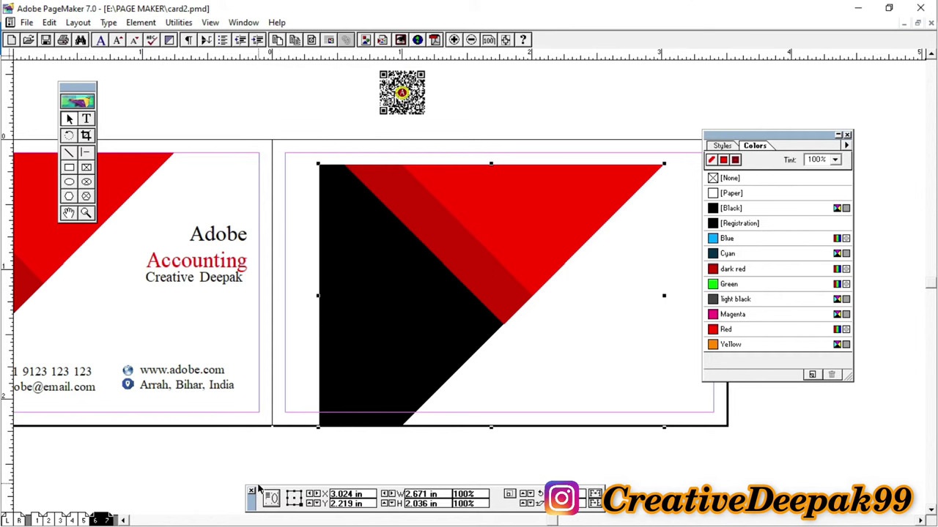
Step: Move the Control palette's transform settings up beside the graphic
drag(256, 505, 245, 476)
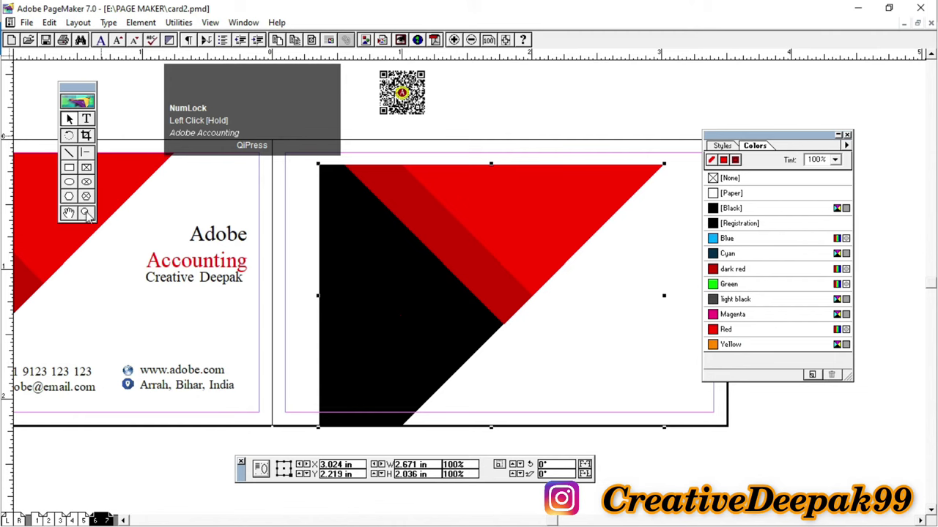
key(2)
ctrl+click(553, 449)
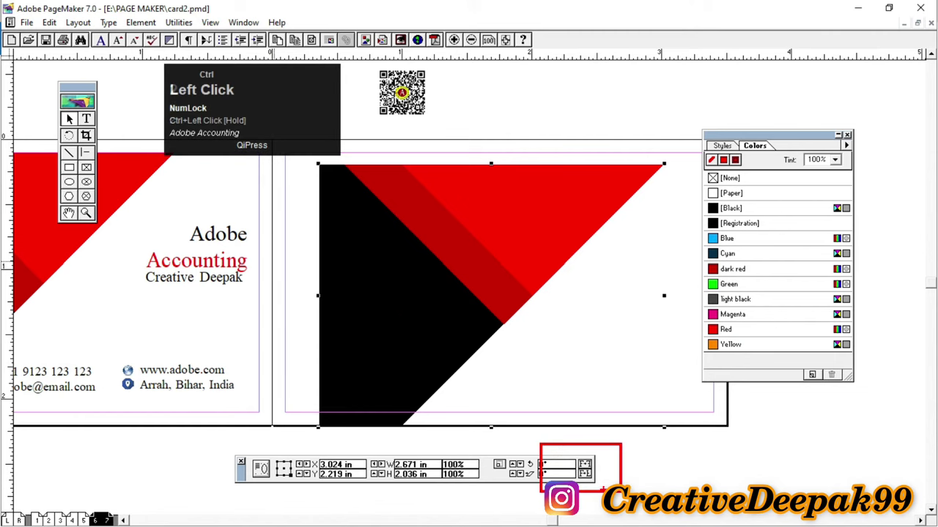
scroll(553, 450, up, 1)
scroll(553, 449, down, 1)
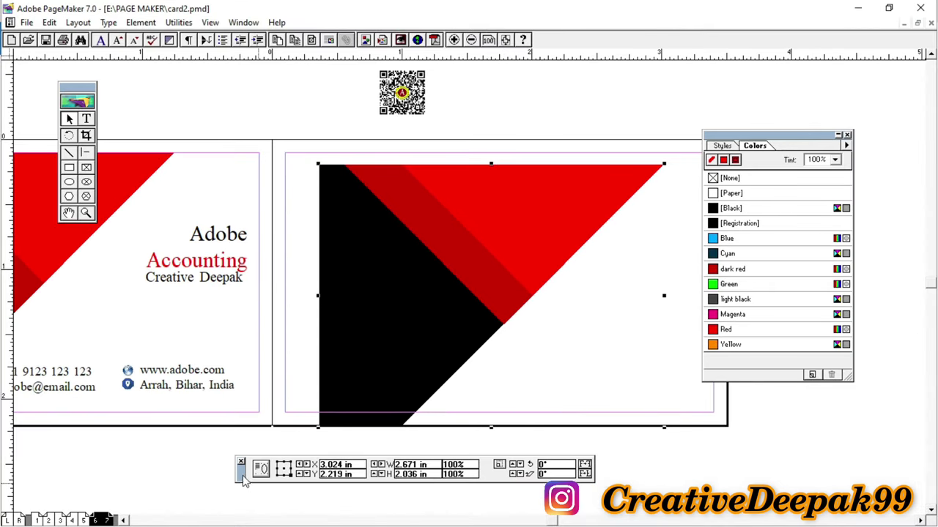
drag(244, 478, 283, 306)
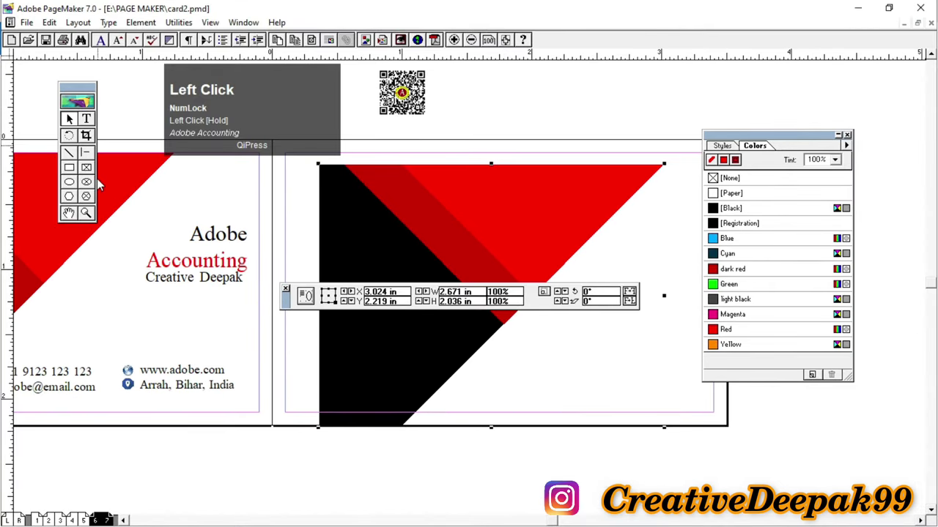
key(ctrl+2)
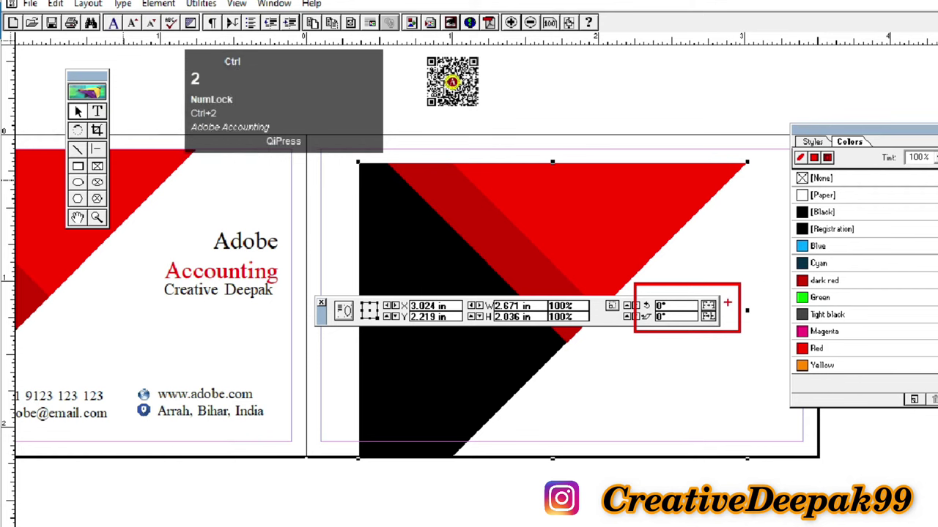
click(649, 293)
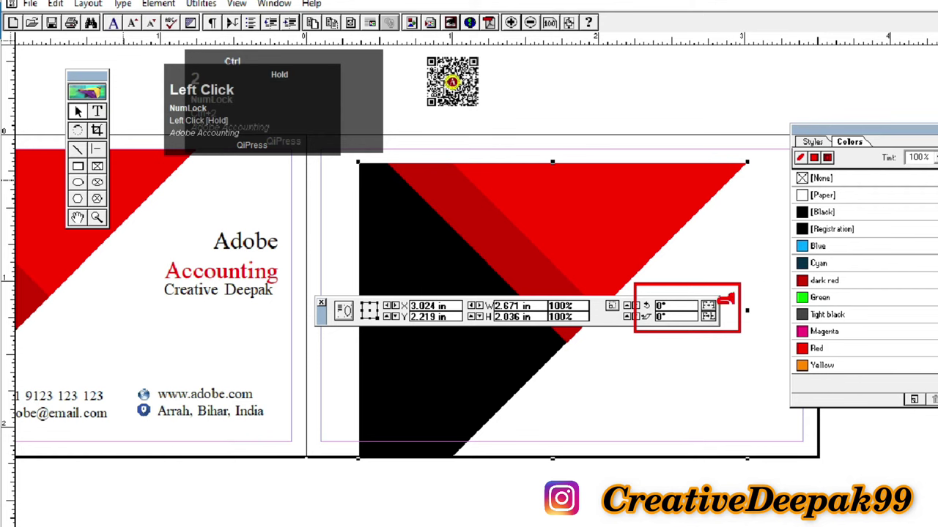
drag(724, 319, 732, 323)
key(ctrl+2)
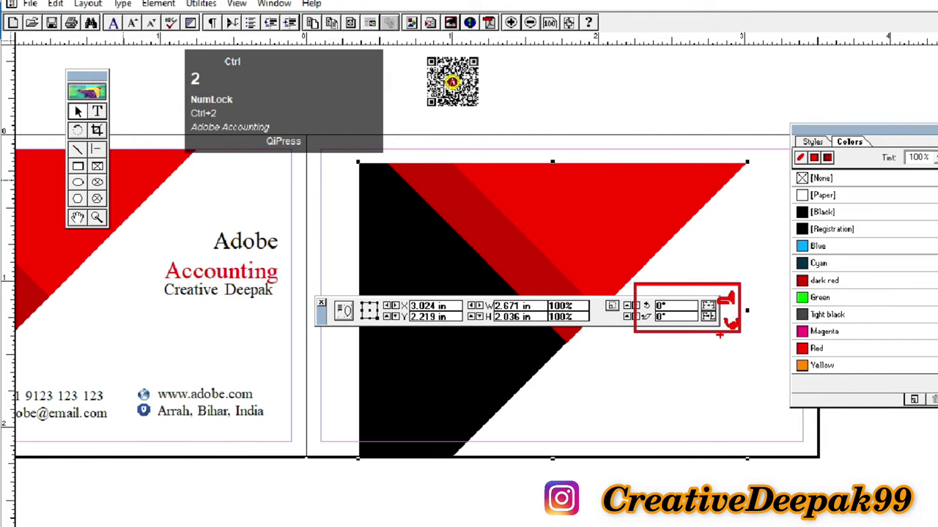
key(Escape)
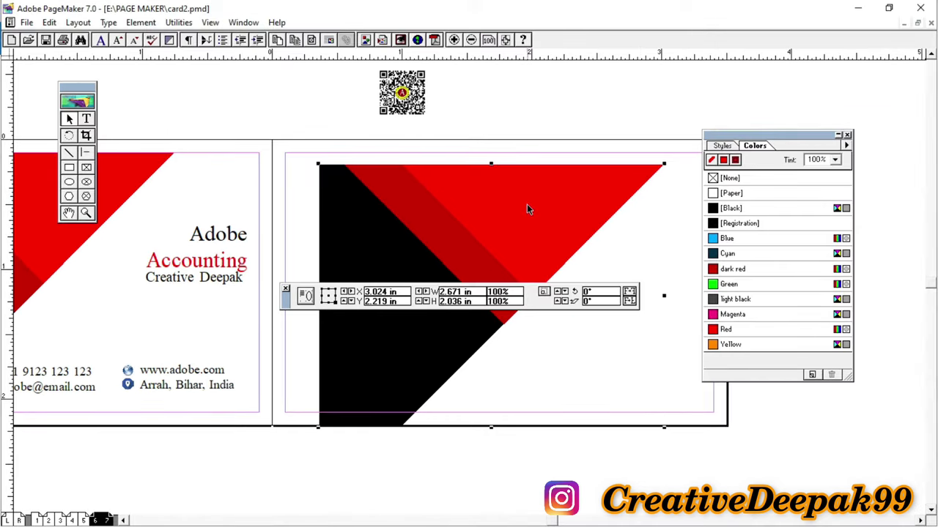
Step: Reflect the graphic horizontally and vertically and fit it into the lower-right corner at X 0.754, Y 0.074 in
click(511, 201)
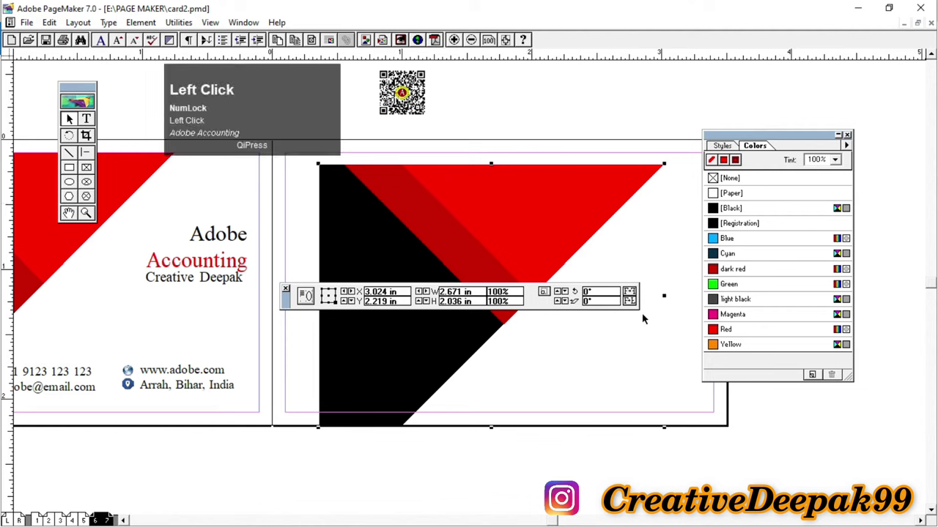
click(629, 294)
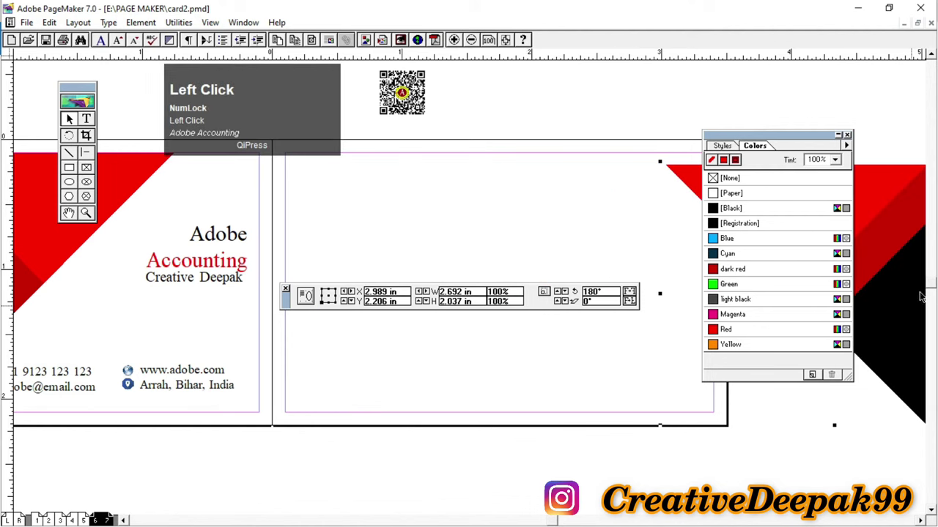
drag(903, 299, 593, 343)
click(630, 301)
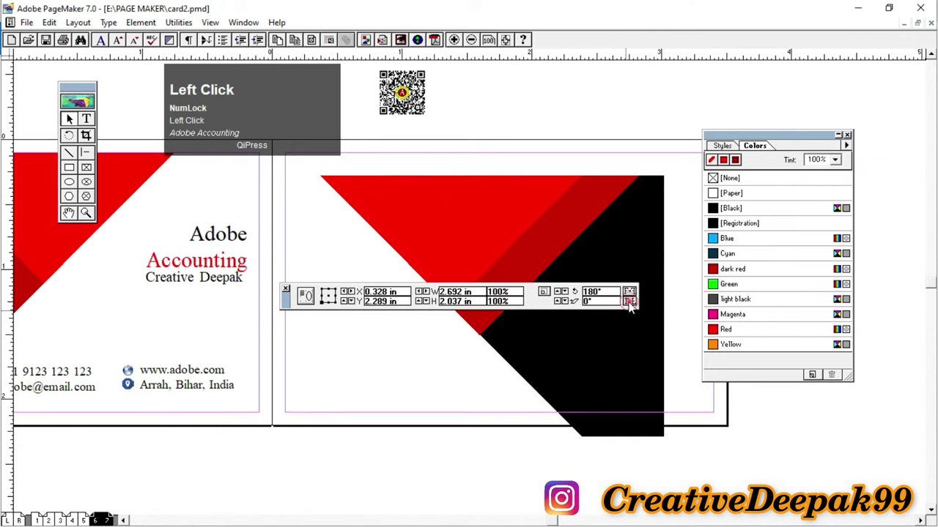
drag(603, 469, 604, 262)
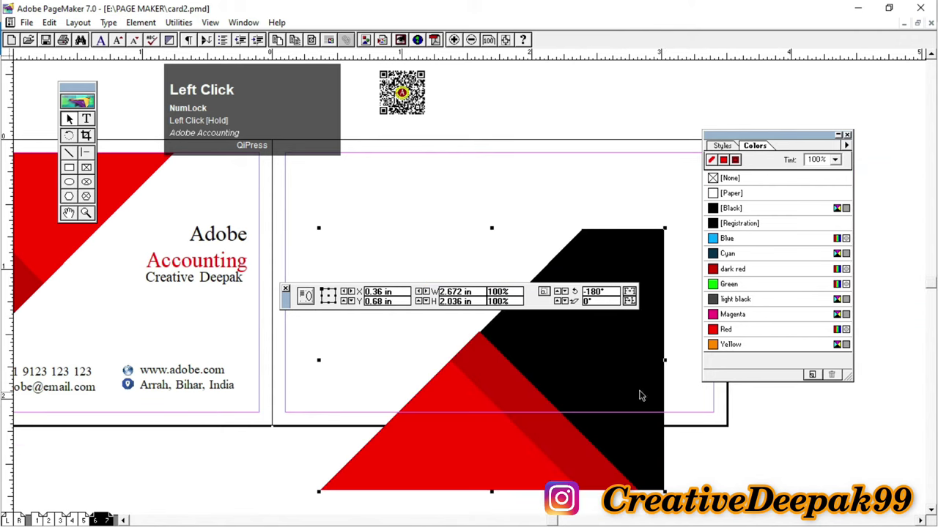
drag(637, 384, 687, 303)
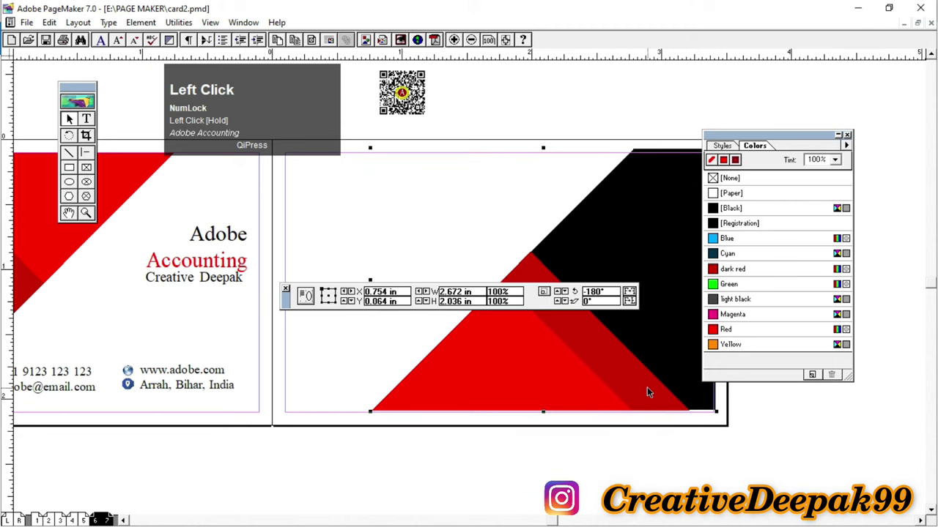
key(Down)
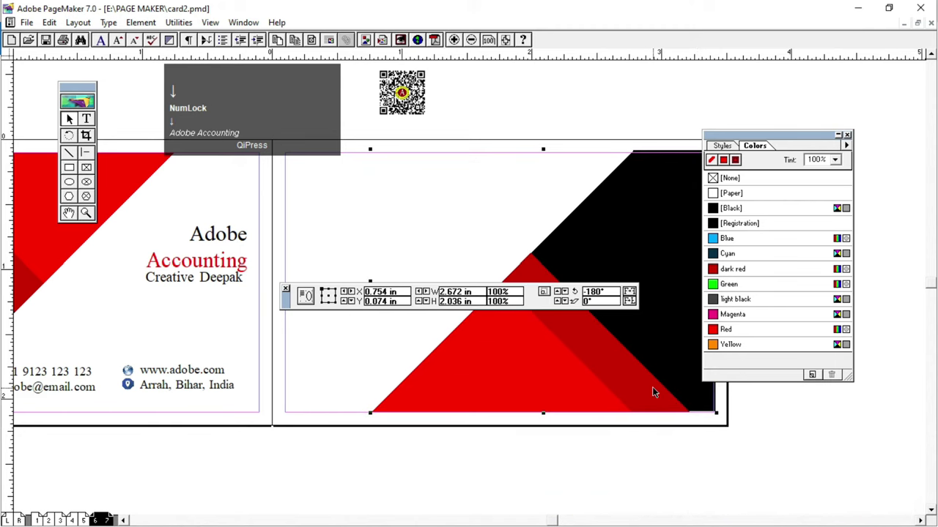
drag(286, 308, 315, 486)
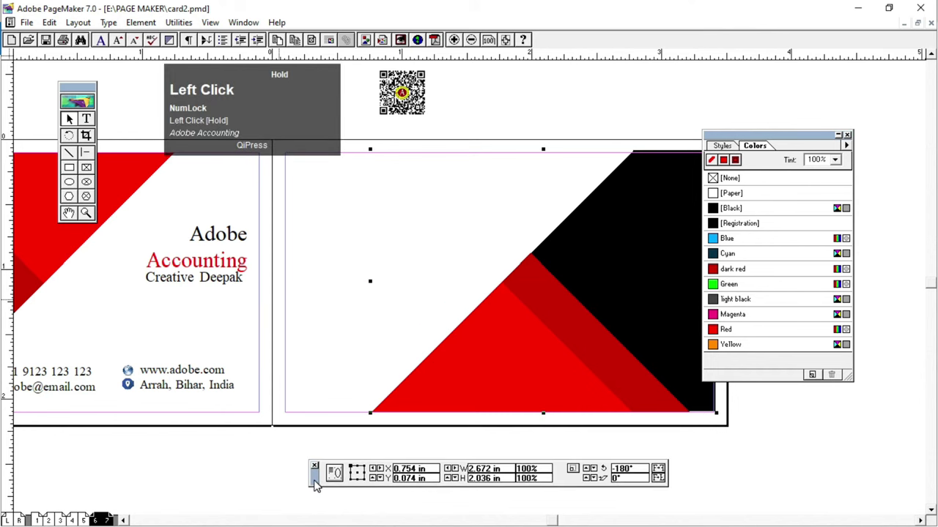
Step: Draw a small right-angle triangle at the back card's top-left corner with the Polygon tool
click(243, 22)
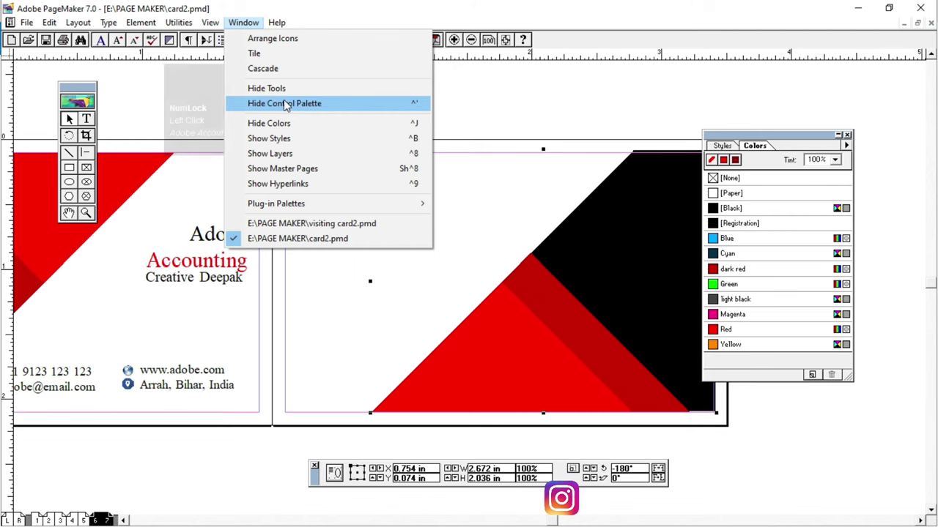
click(564, 100)
alt+drag(333, 252, 357, 279)
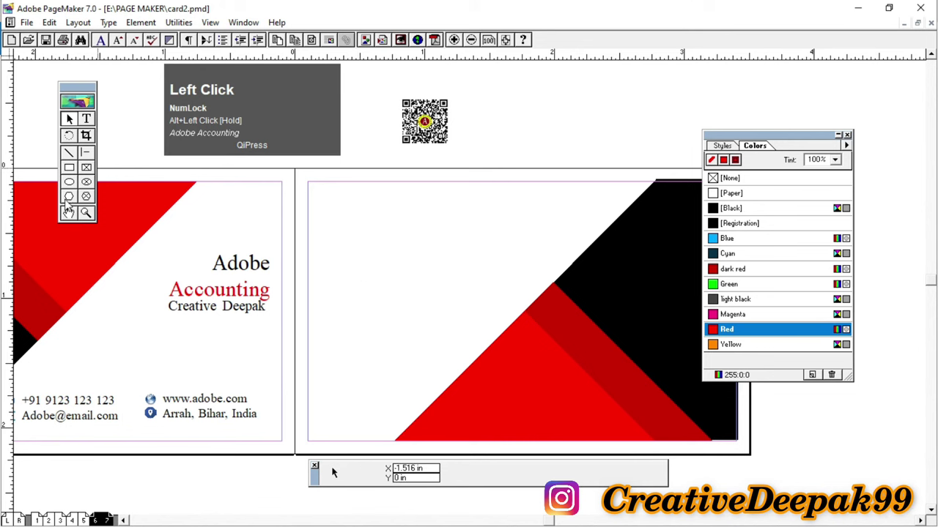
click(68, 196)
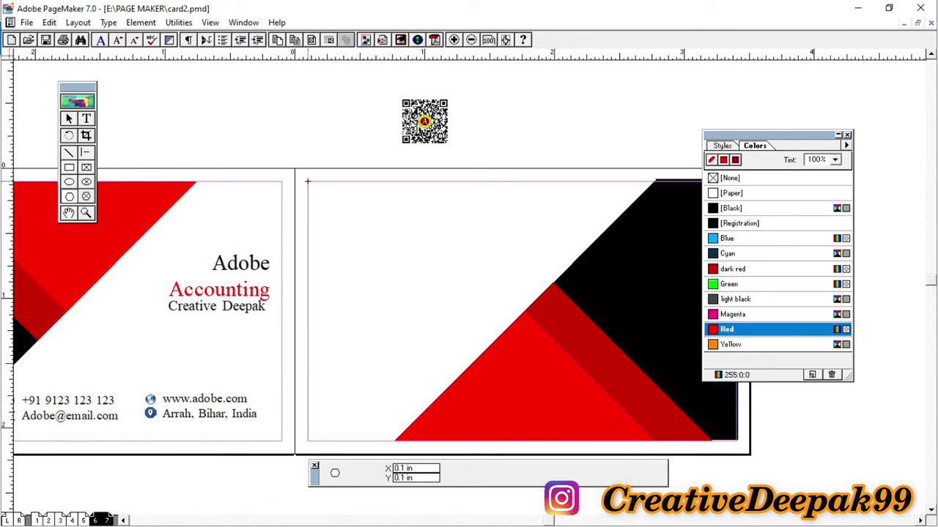
click(308, 181)
click(308, 251)
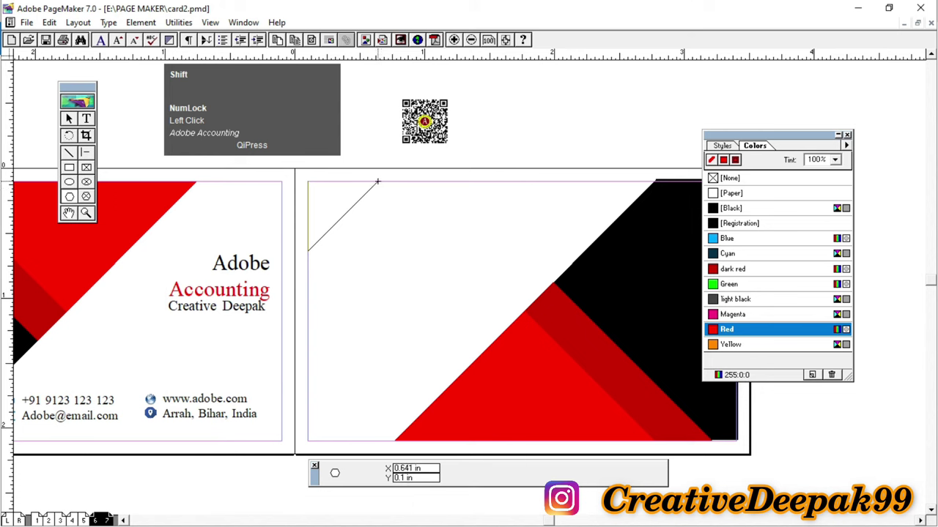
click(377, 181)
click(308, 181)
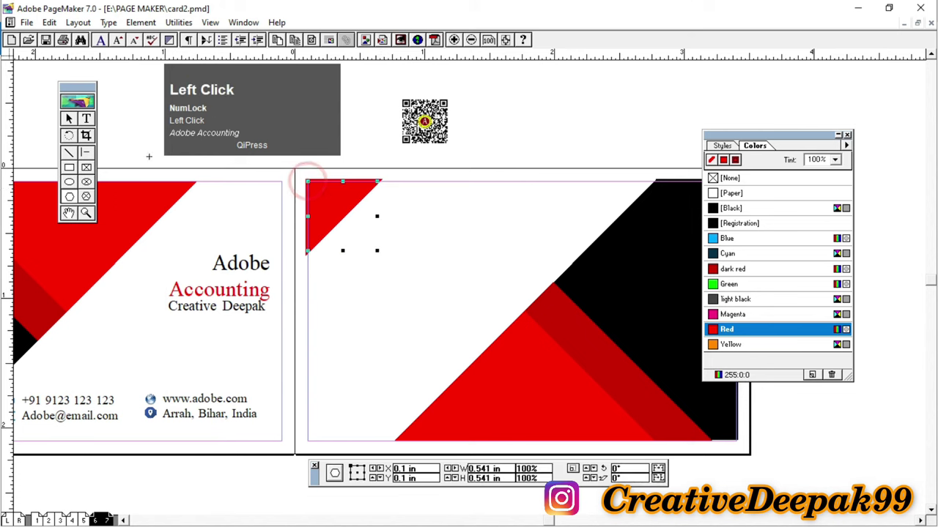
Step: Nudge the triangle into the corner and fill it with [Black]
click(68, 119)
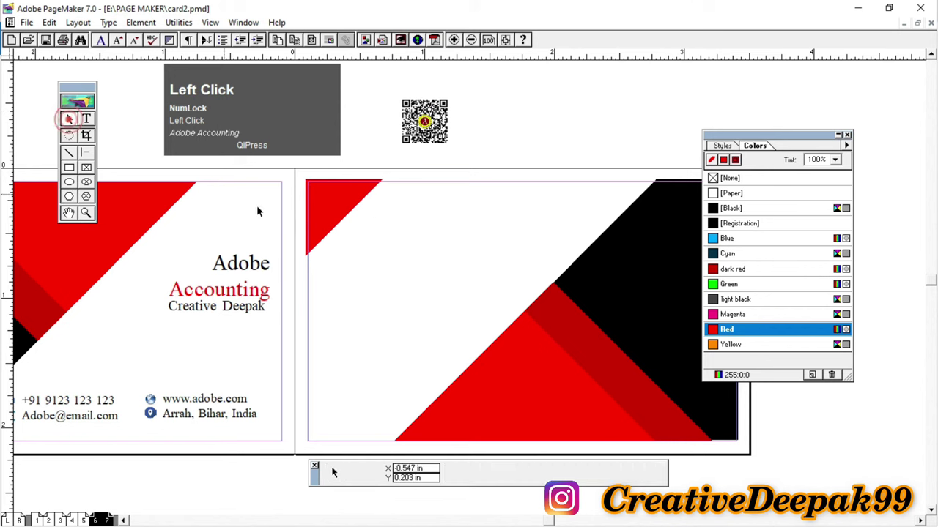
click(327, 212)
key(Right)
key(Down)
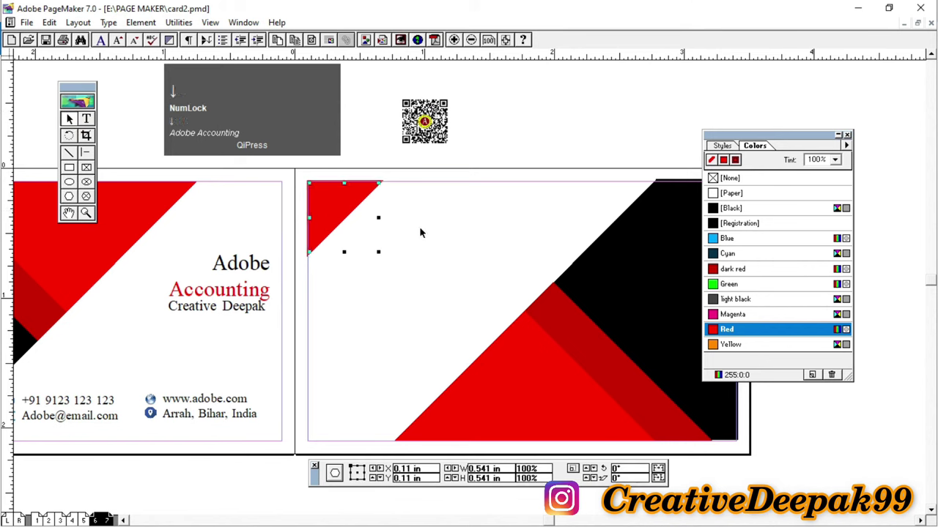
click(733, 208)
click(526, 104)
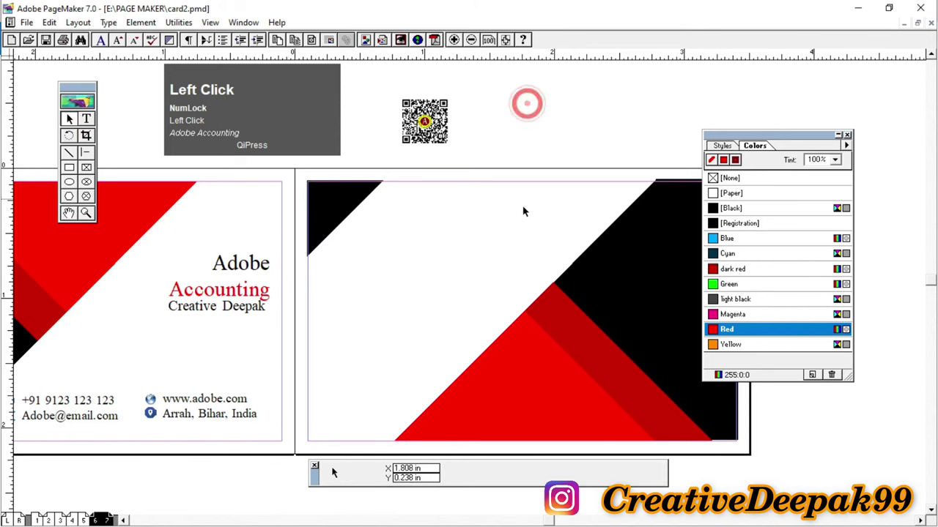
Step: Move the QR code to the back card's lower left and paste a copy of the Adobe Accounting title at its top
click(438, 138)
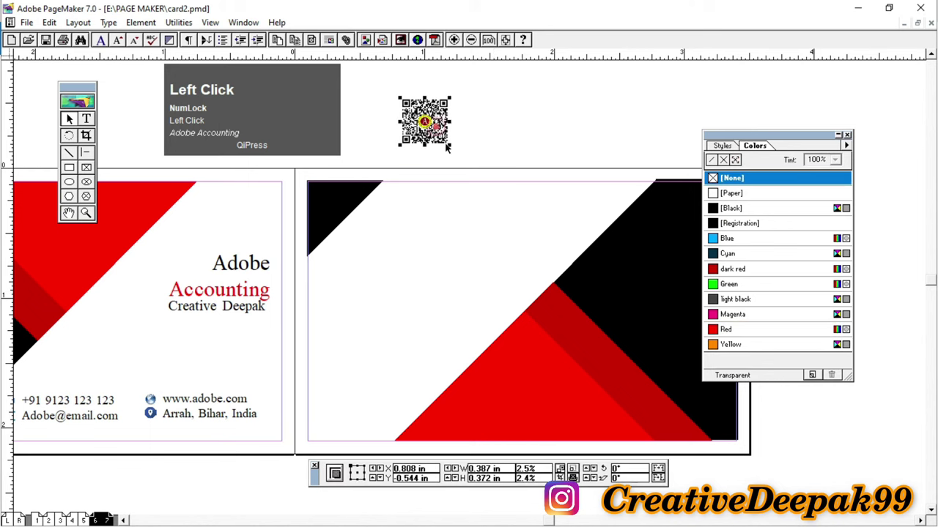
drag(437, 139, 372, 355)
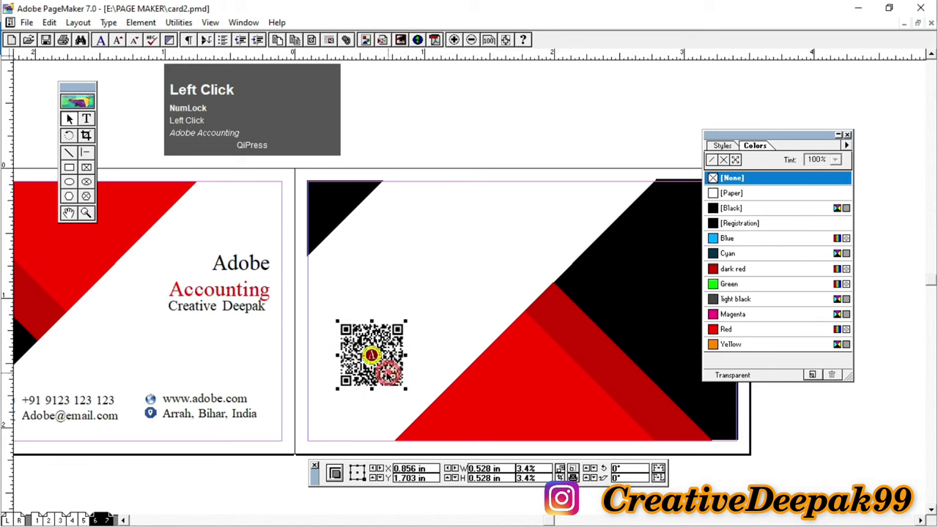
click(233, 295)
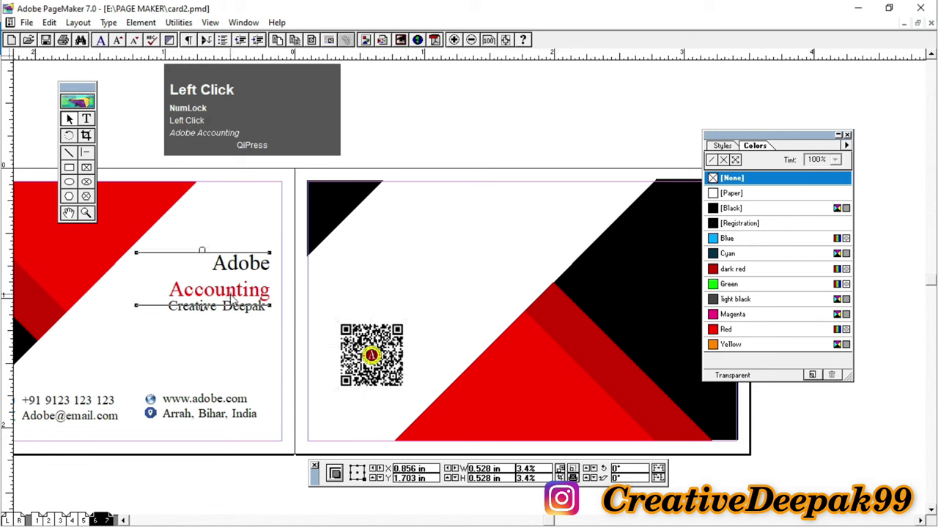
key(ctrl+c)
key(ctrl+v)
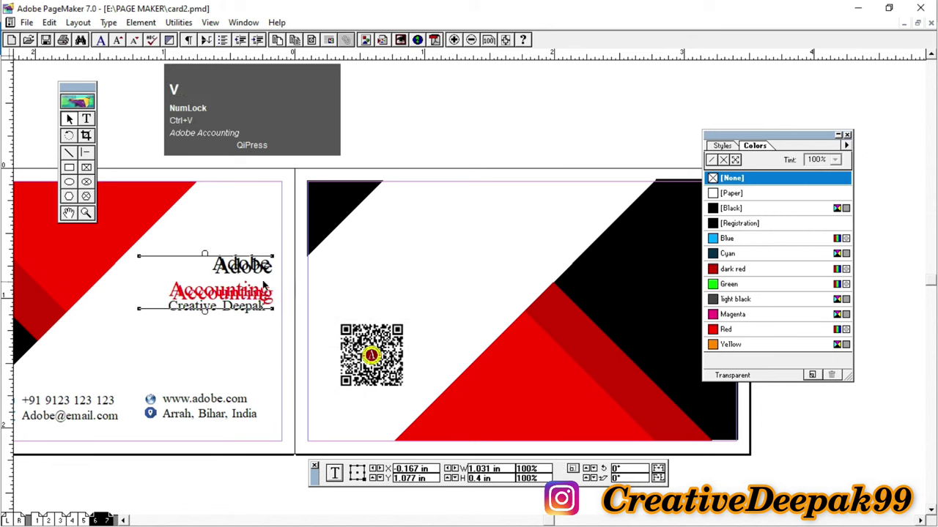
drag(253, 293, 534, 238)
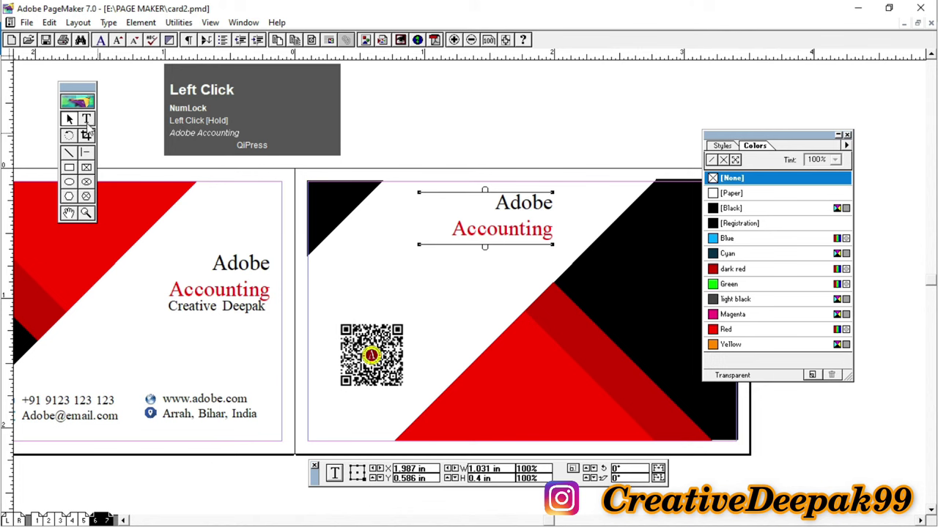
Step: Select the Adobe and Accounting text in the copied title
click(86, 120)
drag(497, 203, 553, 233)
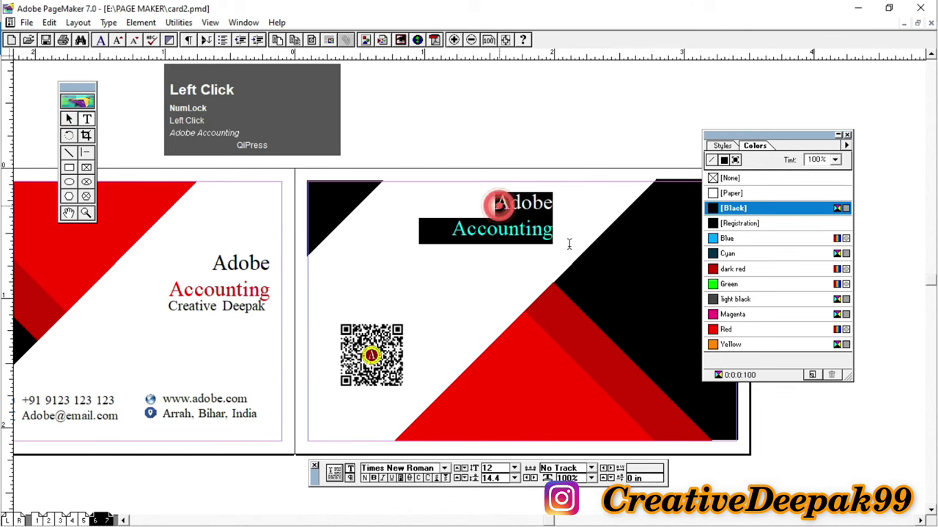
click(69, 119)
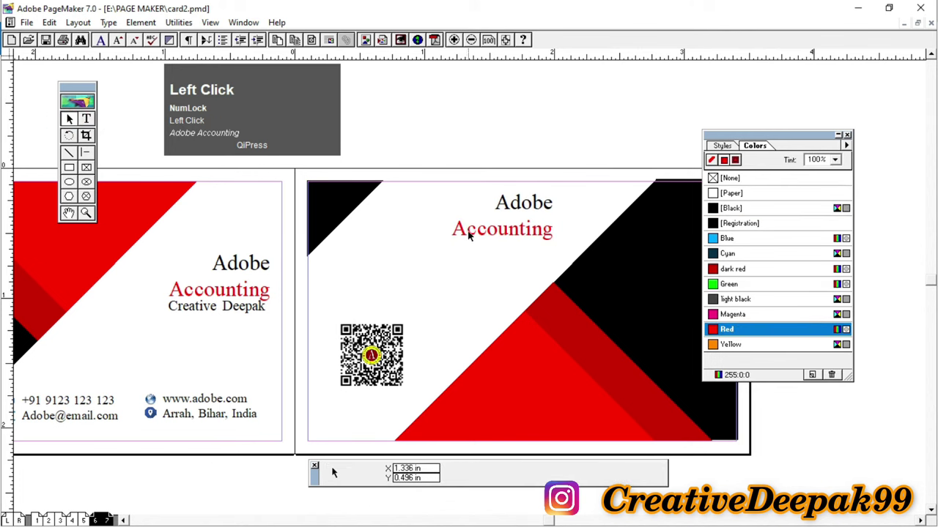
Step: Join Adobe and Accounting onto one line and widen the title block to fit
click(411, 228)
click(87, 120)
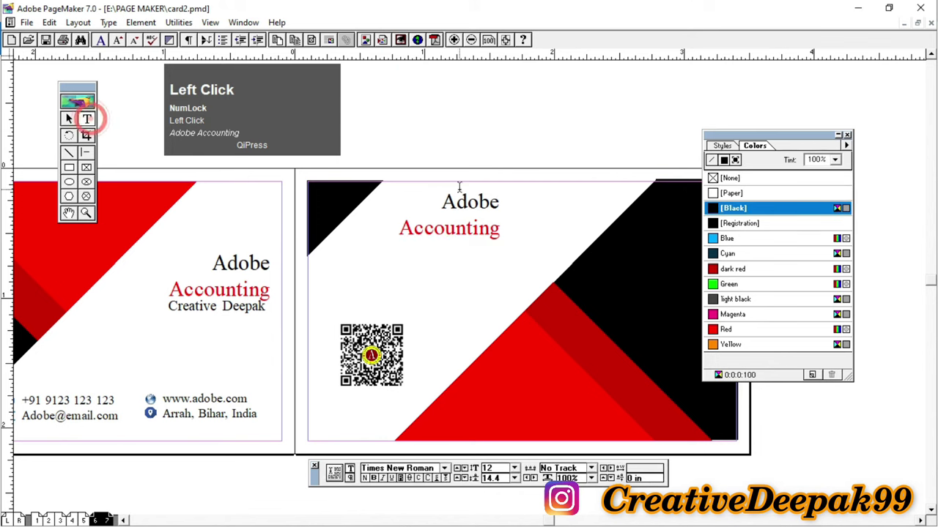
click(496, 203)
key(Delete)
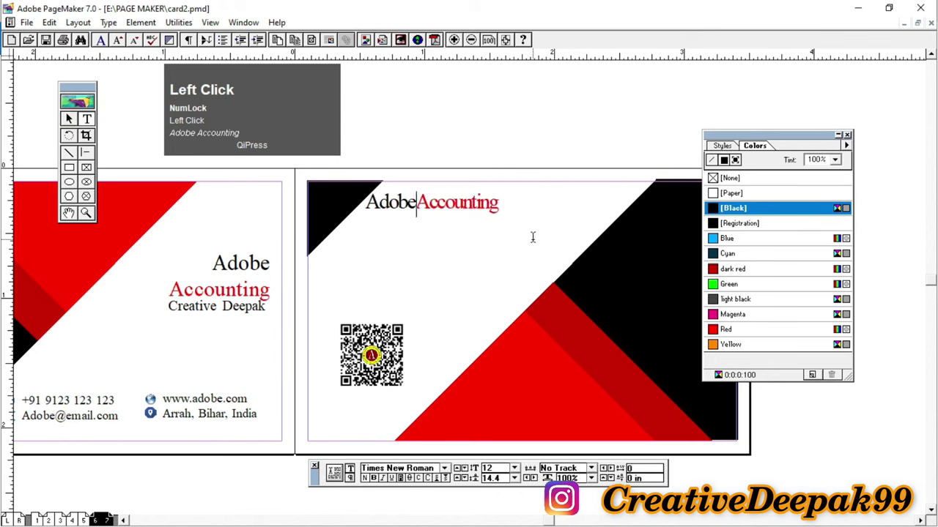
click(69, 119)
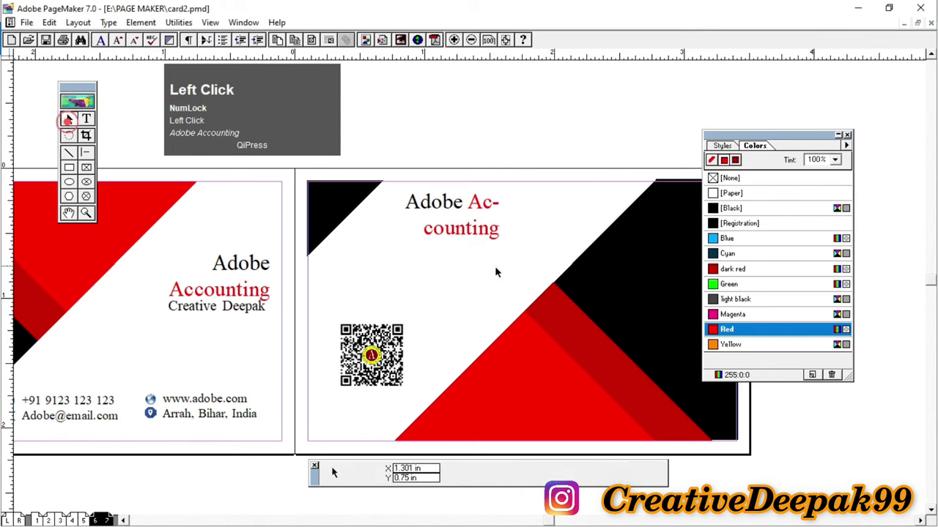
click(469, 233)
drag(499, 245, 578, 218)
Step: Colour the whole Adobe Accounting title [Black]
click(86, 119)
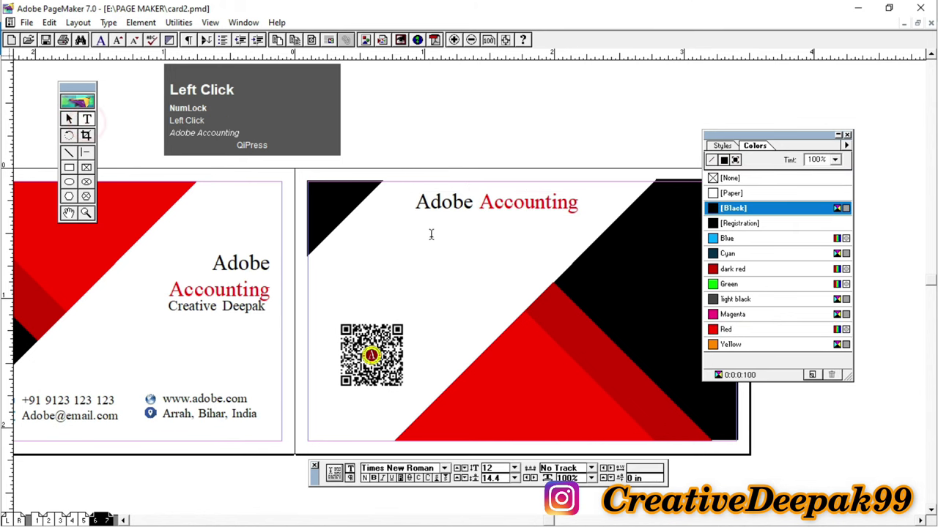
drag(423, 210, 579, 207)
key(ctrl+a)
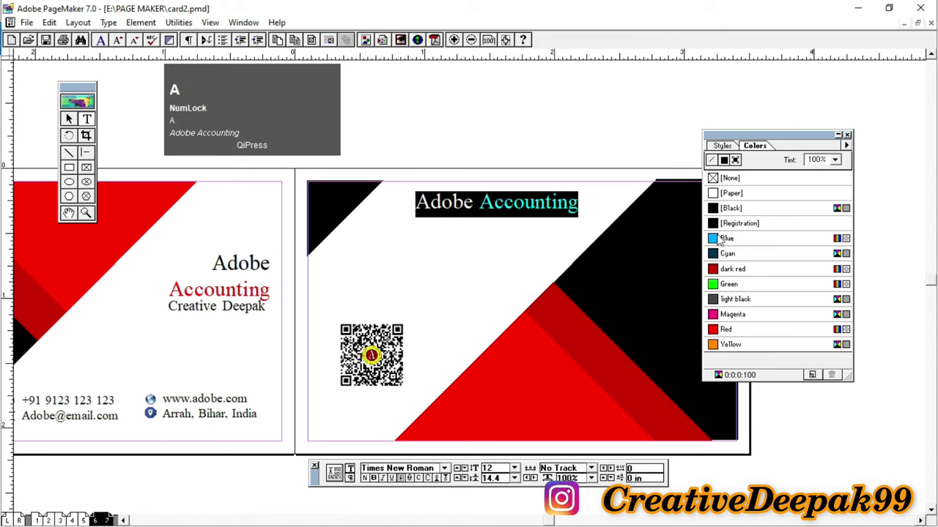
click(734, 209)
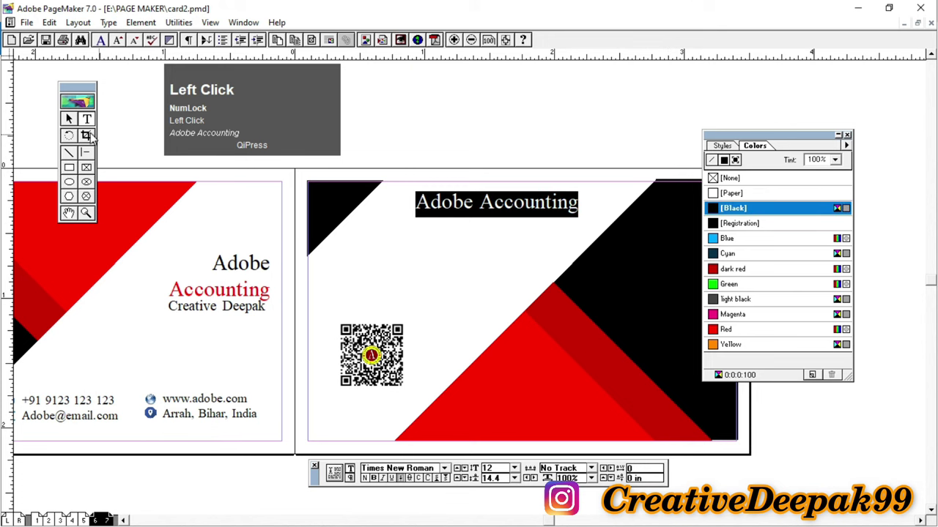
click(69, 120)
Step: Narrow the title block and position it near the back card's top edge
drag(486, 205, 478, 239)
drag(341, 233, 388, 233)
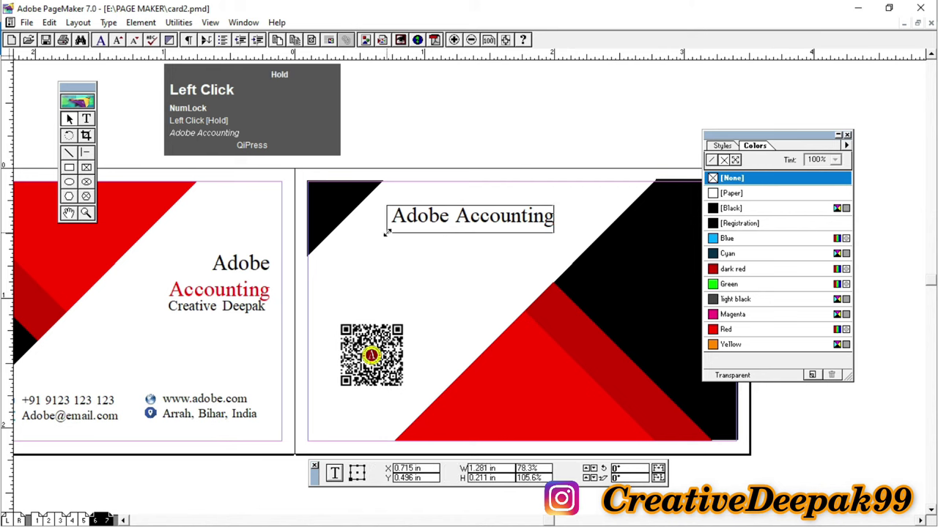
drag(471, 223, 468, 213)
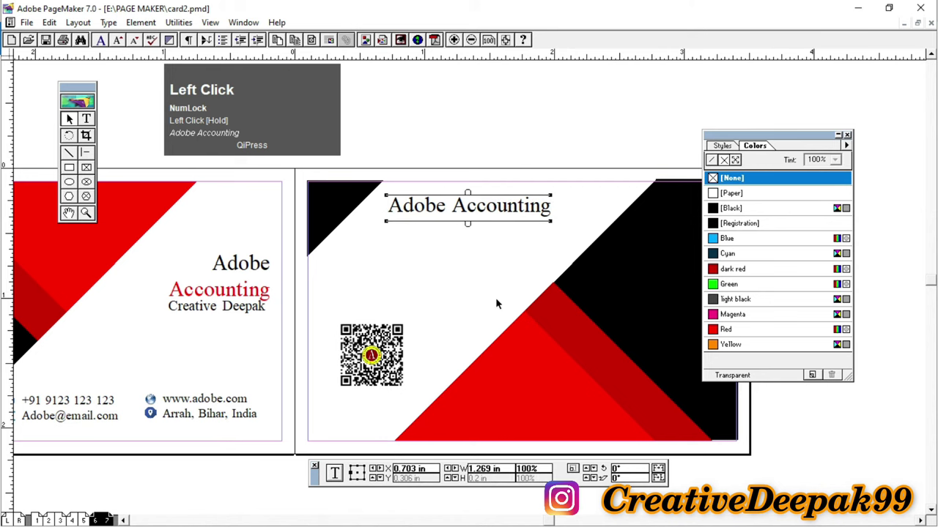
click(507, 287)
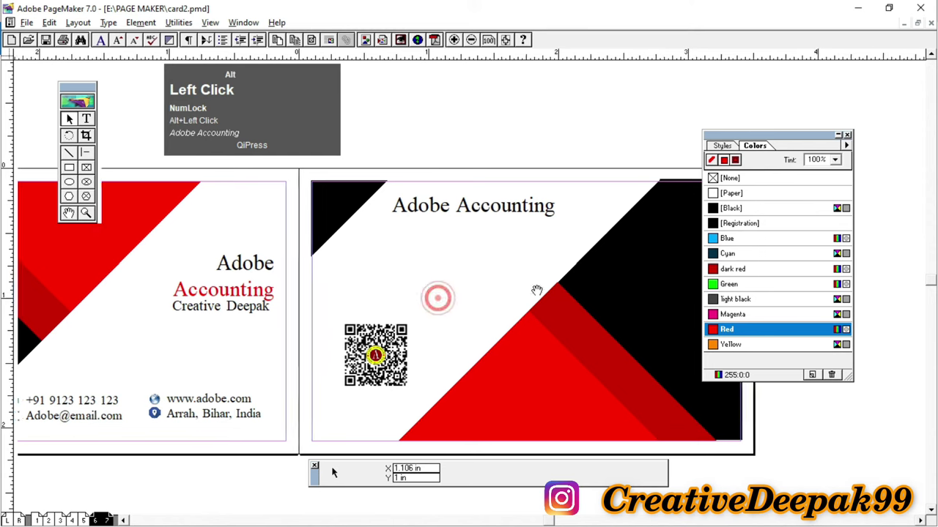
Step: Draw a small 0.262 in red square on the front card's black area
drag(438, 296, 7, 157)
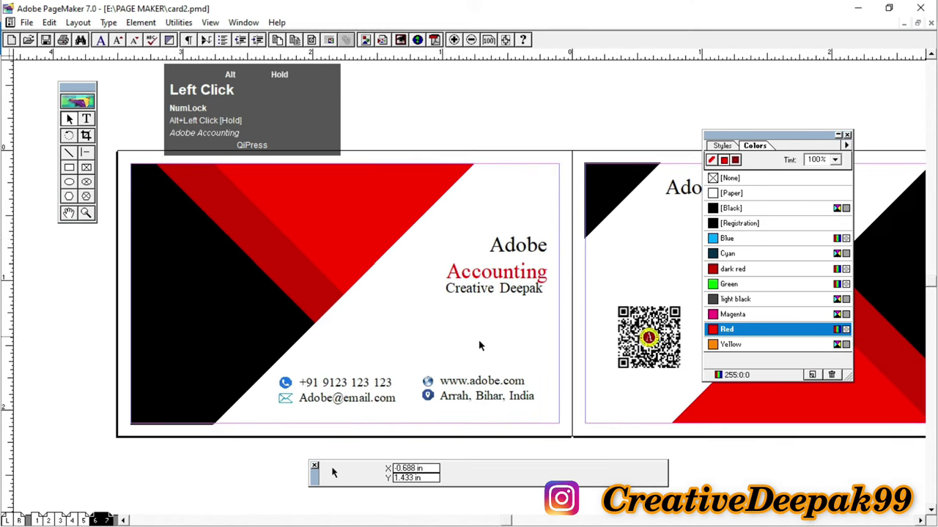
click(70, 168)
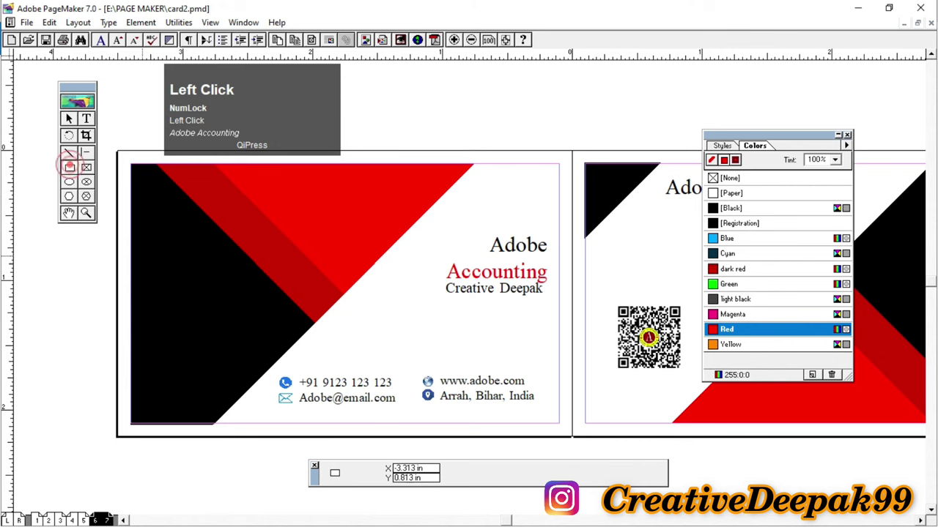
drag(143, 287, 194, 335)
click(70, 167)
Step: Set the square's fill to [None] for a red outline, and draw a text frame above the card
click(67, 119)
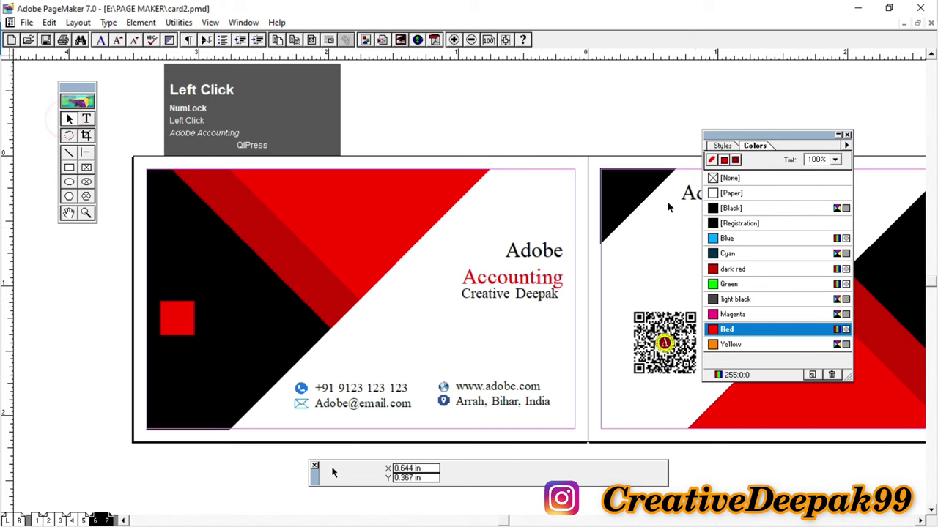
click(187, 320)
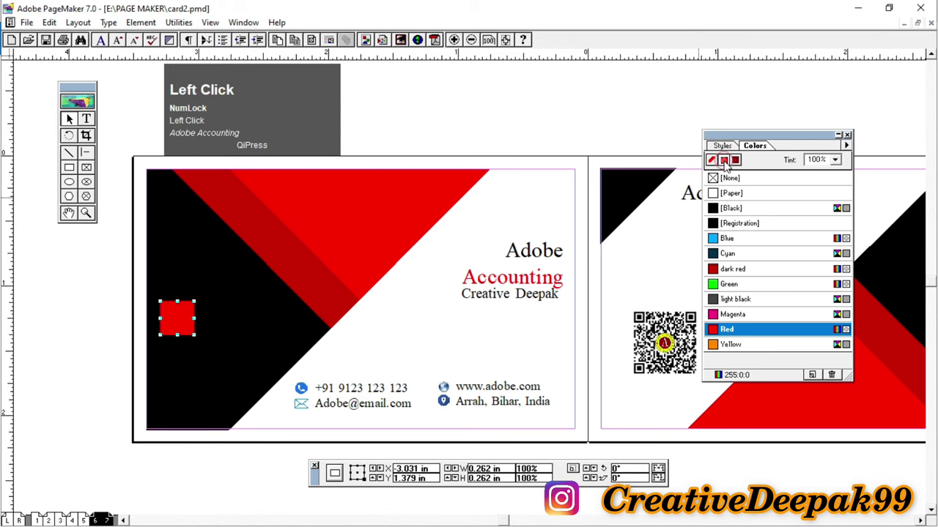
click(724, 162)
click(726, 178)
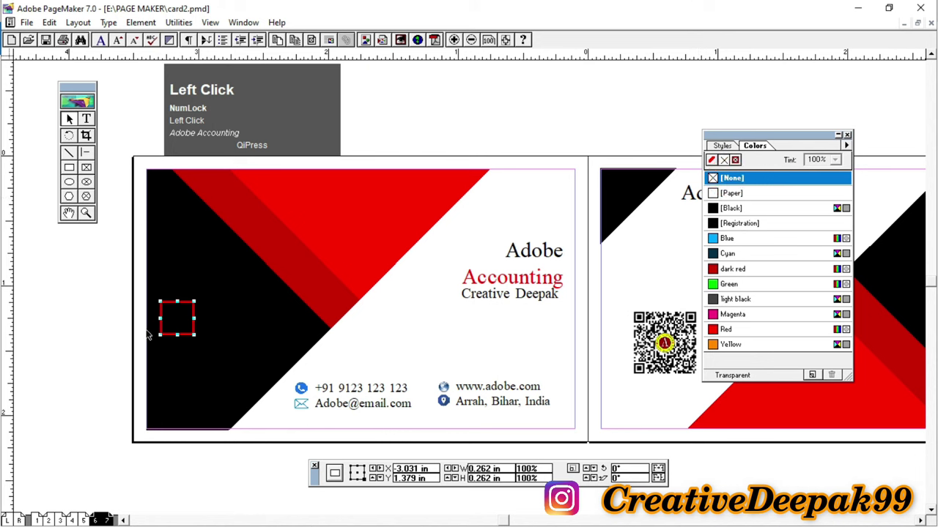
click(504, 136)
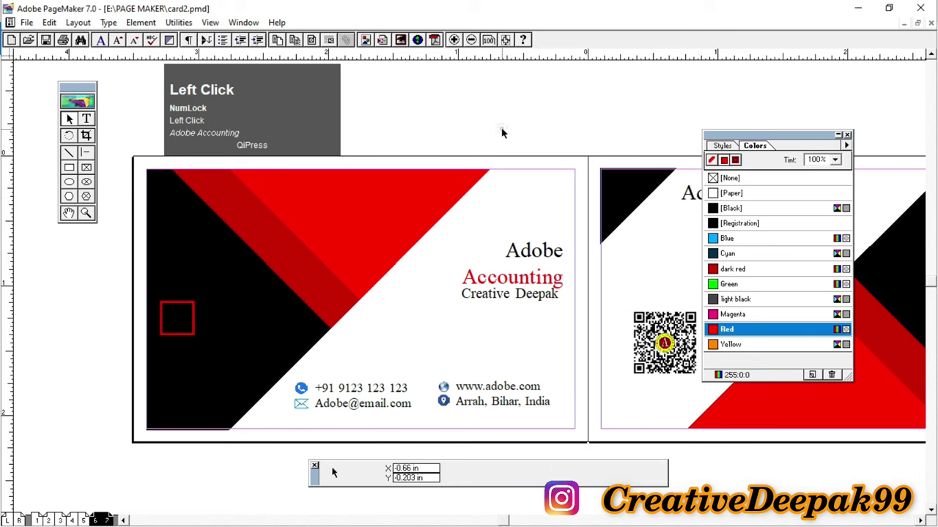
click(86, 119)
drag(409, 92, 585, 151)
Step: Type LOGO with Business Card on the line below it
text(B)
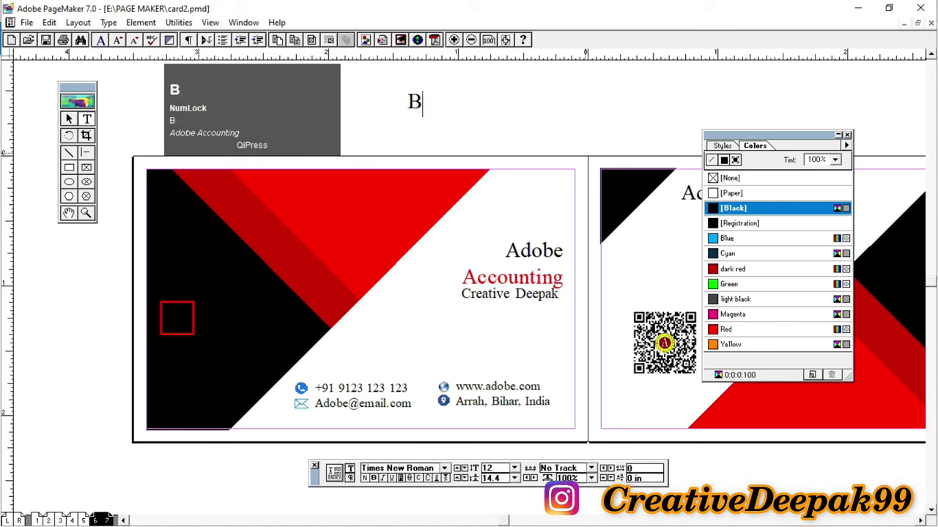
text(usiness)
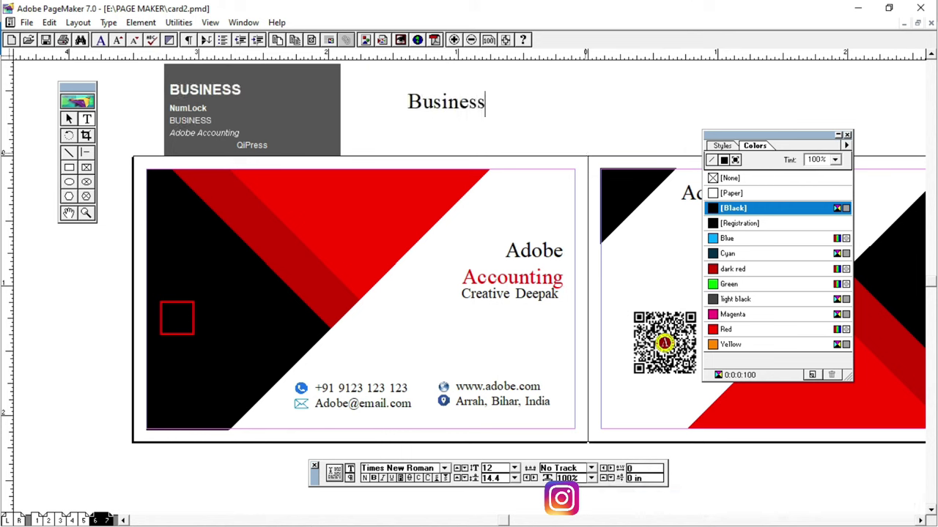
key(BackSpace)
key(BackSpace)
key(BackSpace)
key(BackSpace)
key(BackSpace)
key(BackSpace)
key(BackSpace)
key(BackSpace)
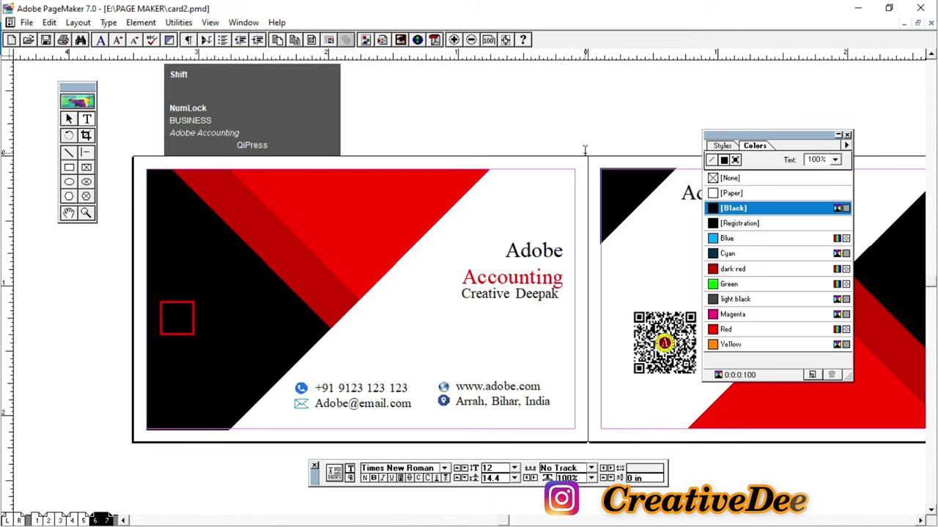
text(L)
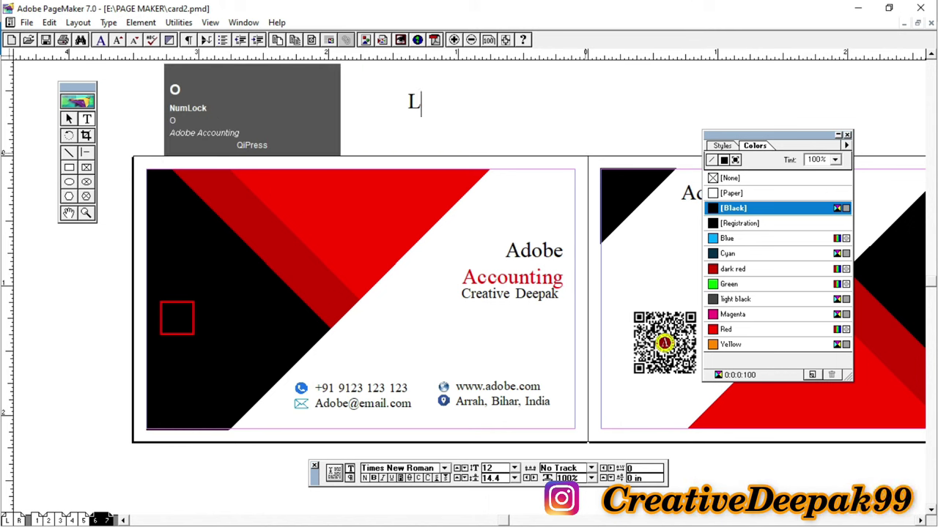
text(oOGO)
key(Return)
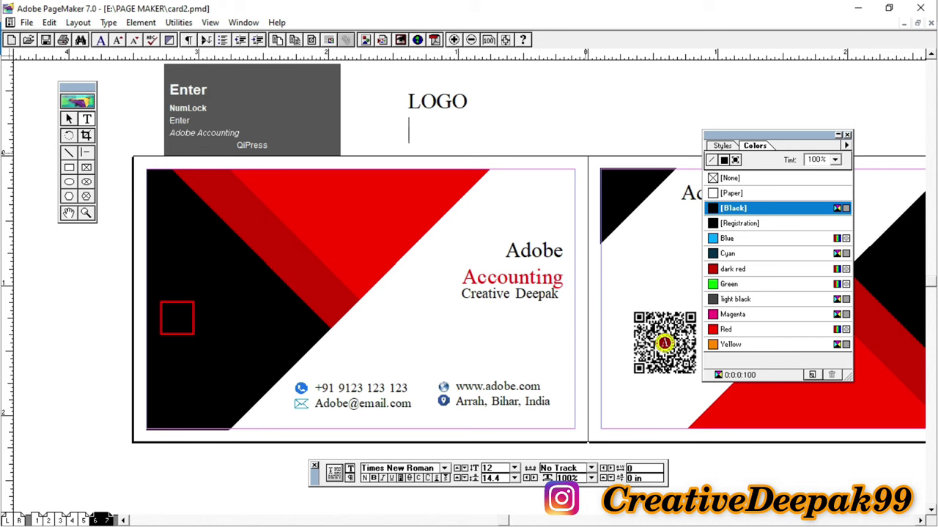
text(Bus)
text(i)
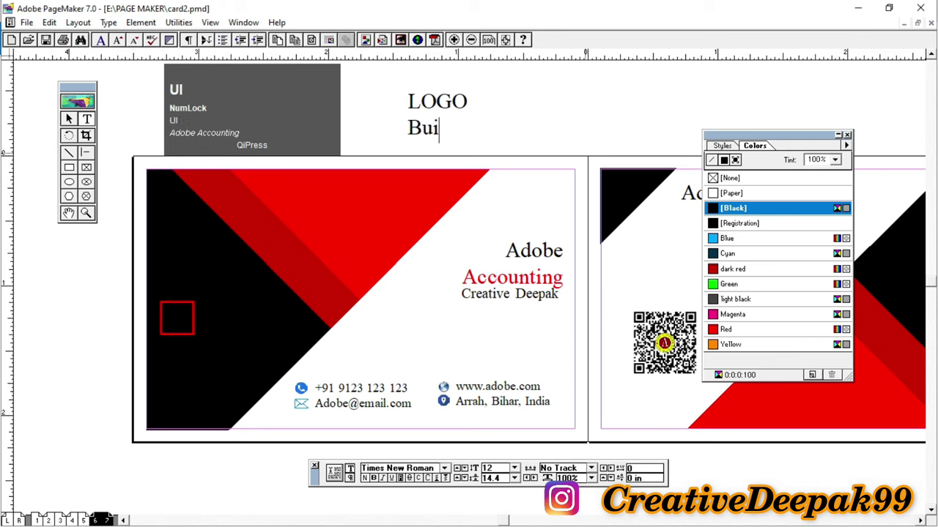
key(BackSpace)
text(siness )
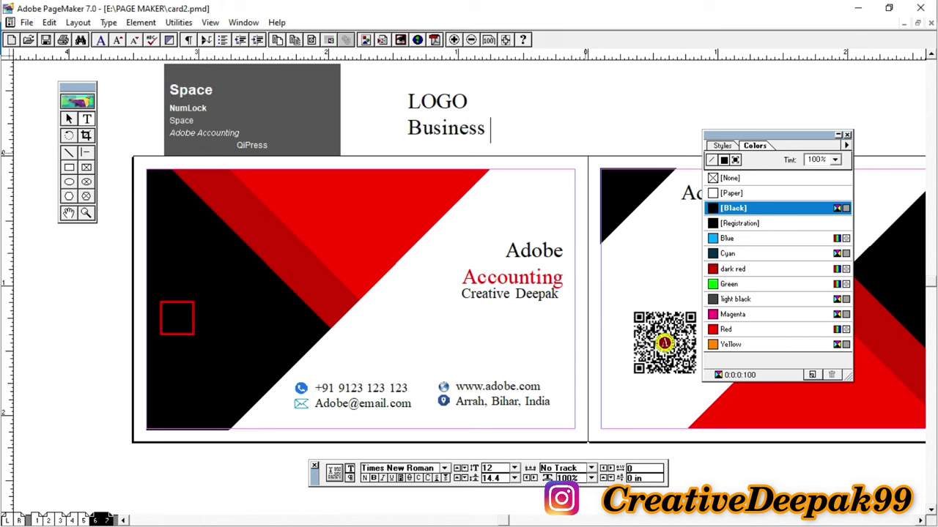
text(Card)
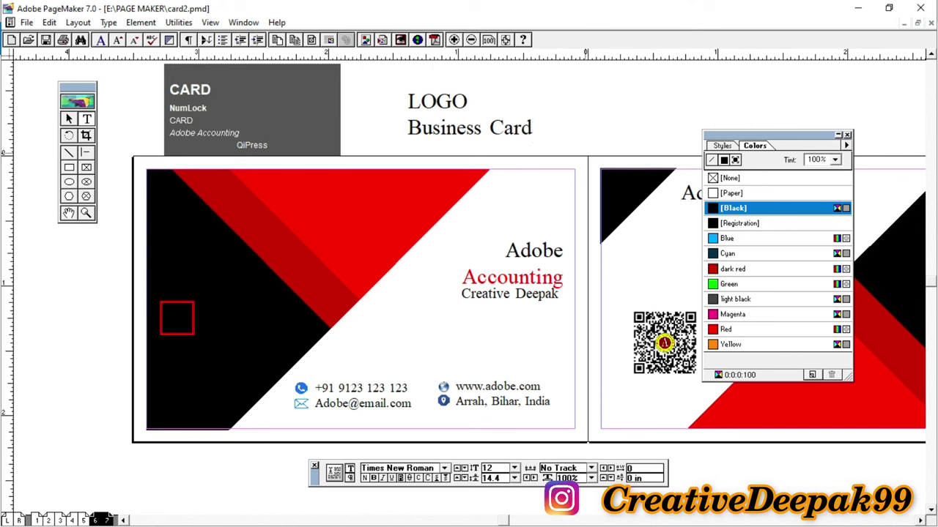
Step: Set the Business Card line to 6 pt type
key(shift+Left)
key(shift+Left)
key(shift+Left)
key(shift+Left)
key(shift+Left)
key(shift+Left)
key(shift+Left)
key(shift+Left)
key(shift+Left)
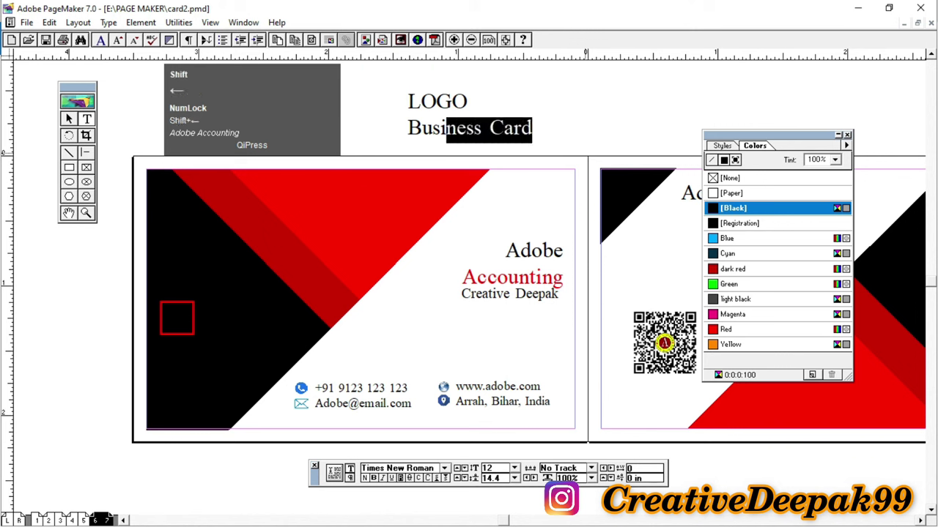
key(shift+Left)
key(shift+Left)
key(shift+Left)
key(shift+Left)
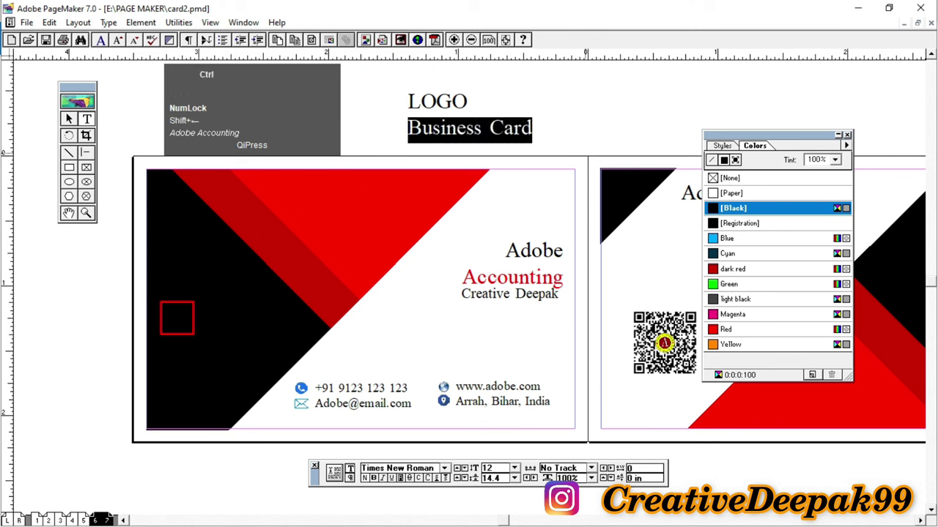
key(ctrl+comma)
key(ctrl+comma)
key(ctrl+comma)
key(ctrl+comma)
key(ctrl+comma)
key(ctrl+comma)
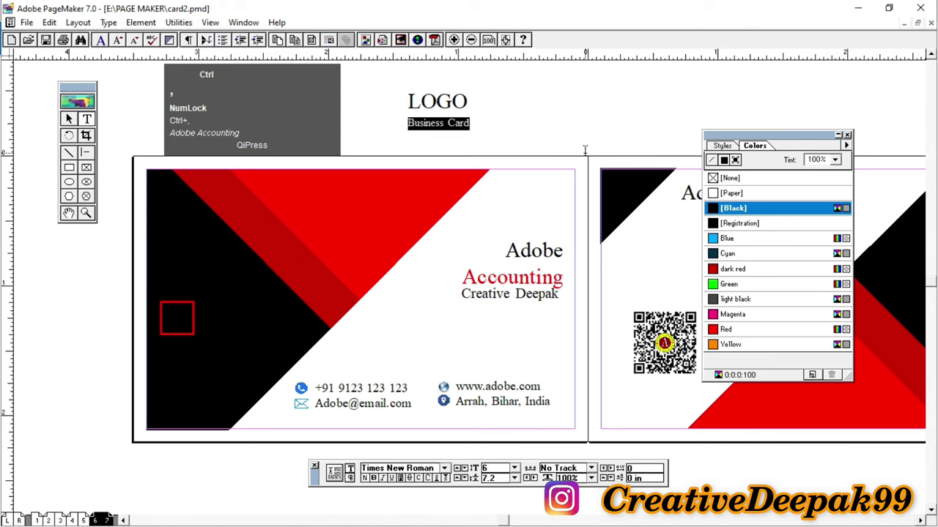
key(ctrl+comma)
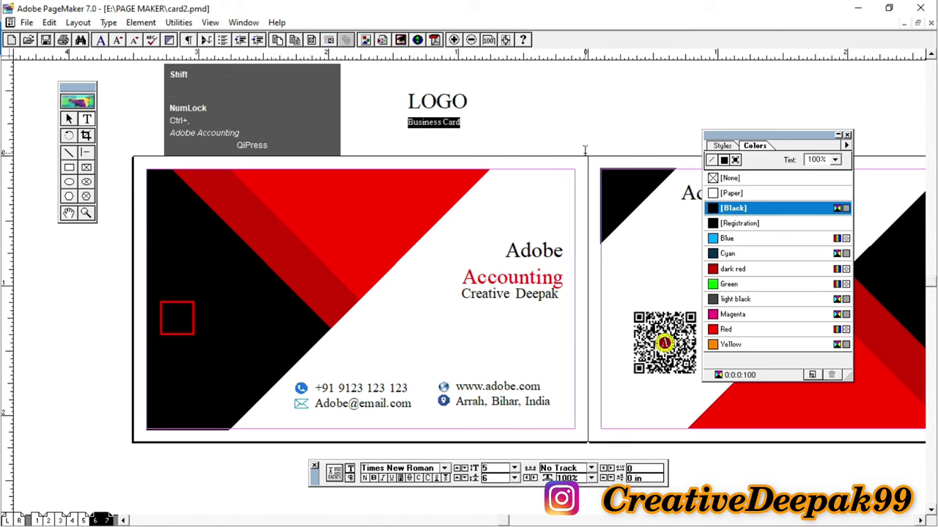
key(ctrl+shift+period)
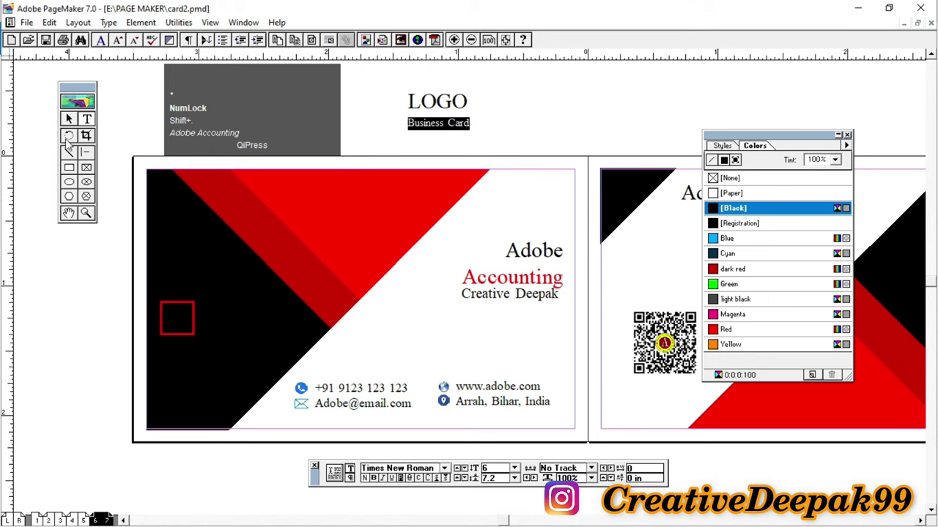
Step: Narrow the text block and colour LOGO and Business Card white with [Paper]
click(66, 120)
click(435, 123)
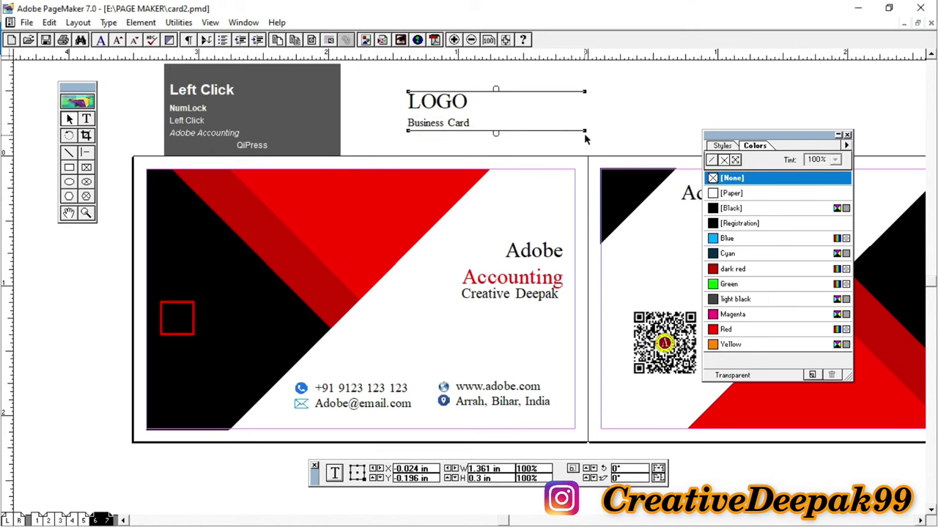
drag(526, 130, 443, 131)
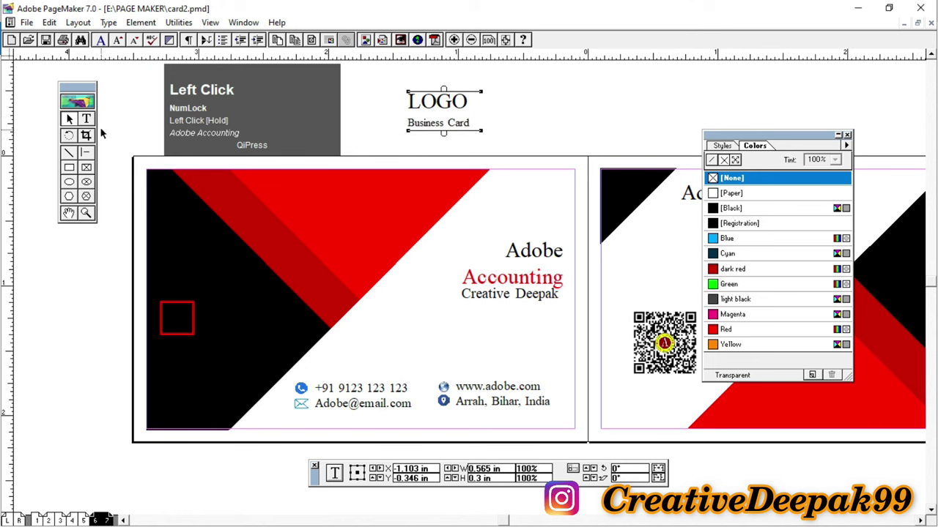
click(86, 119)
drag(407, 104, 496, 140)
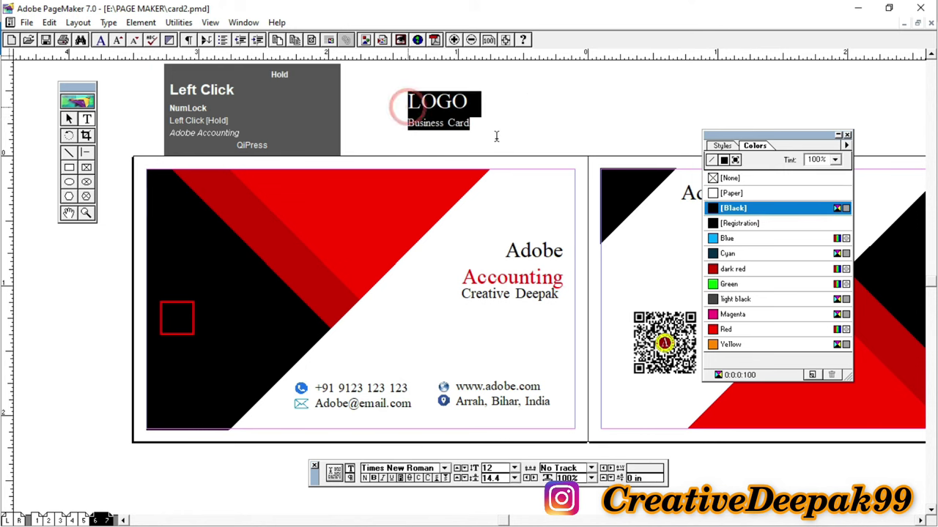
click(734, 193)
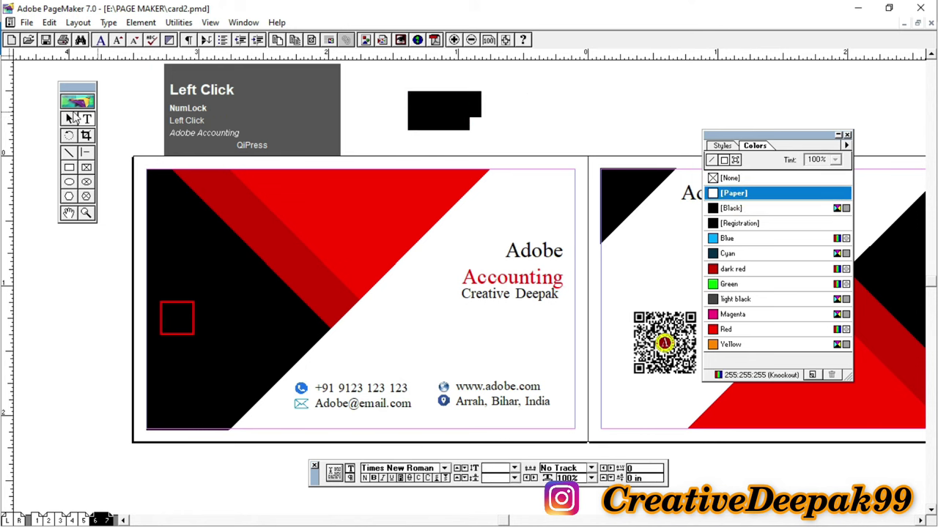
Step: Move the LOGO text block beside the red square on the front card
click(68, 119)
drag(445, 118, 240, 328)
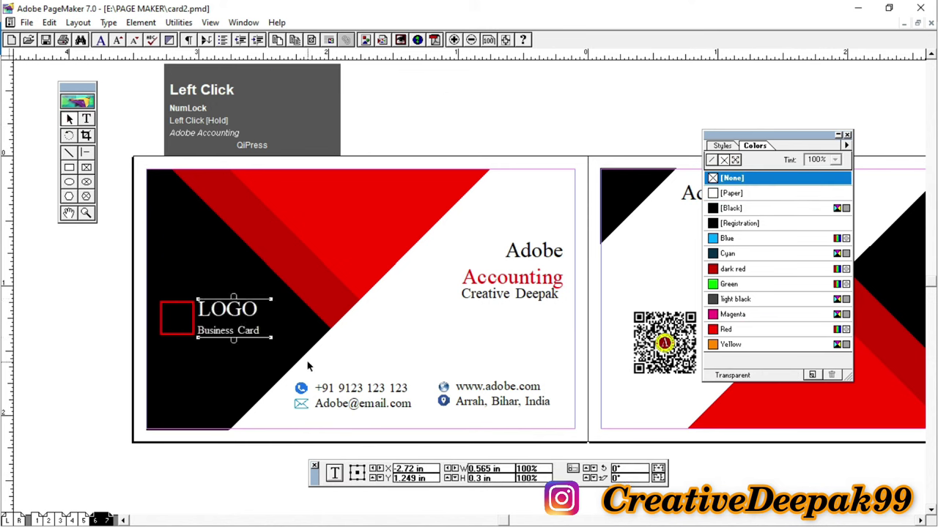
key(Left)
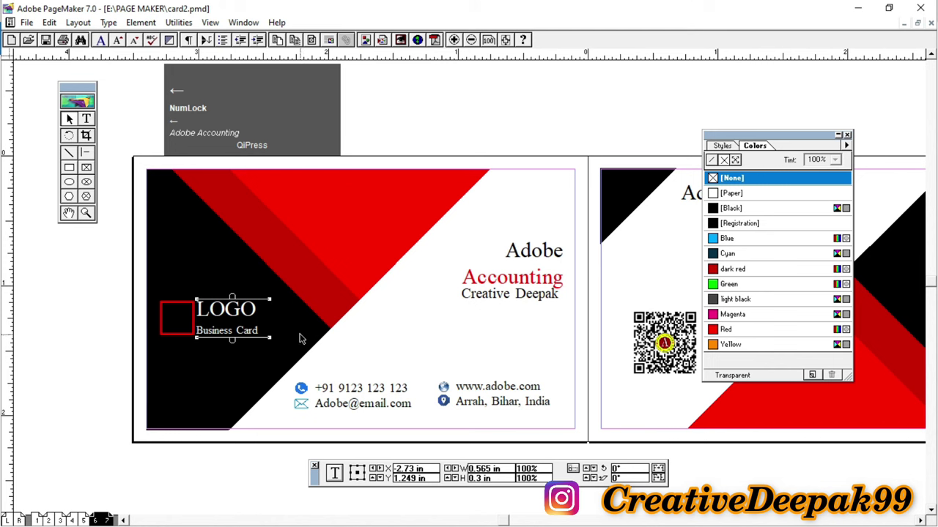
click(580, 113)
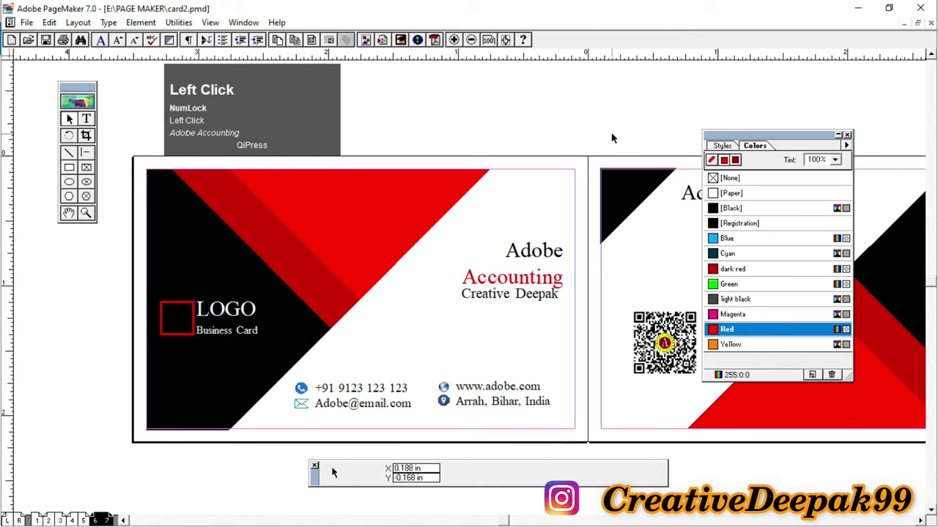
Step: Make the word LOGO bold with Ctrl+Shift+B and check its placement
click(87, 117)
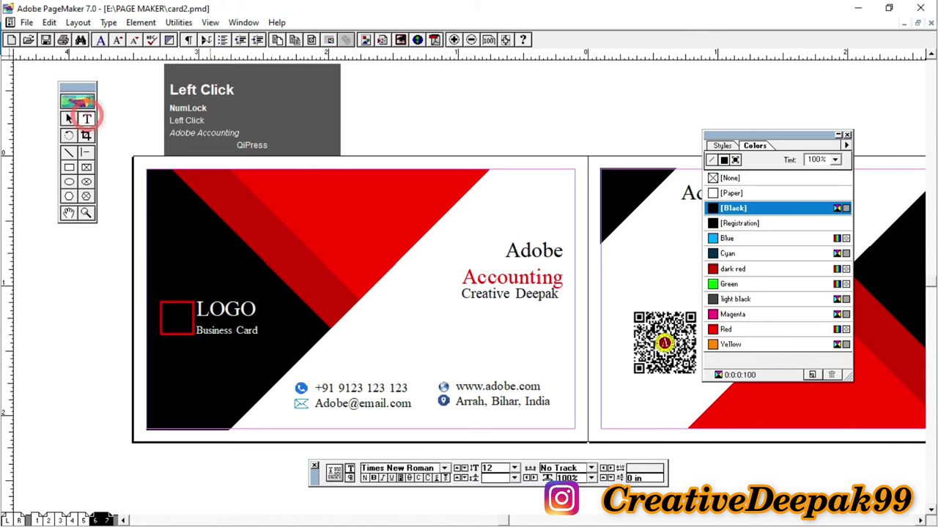
drag(198, 310, 376, 317)
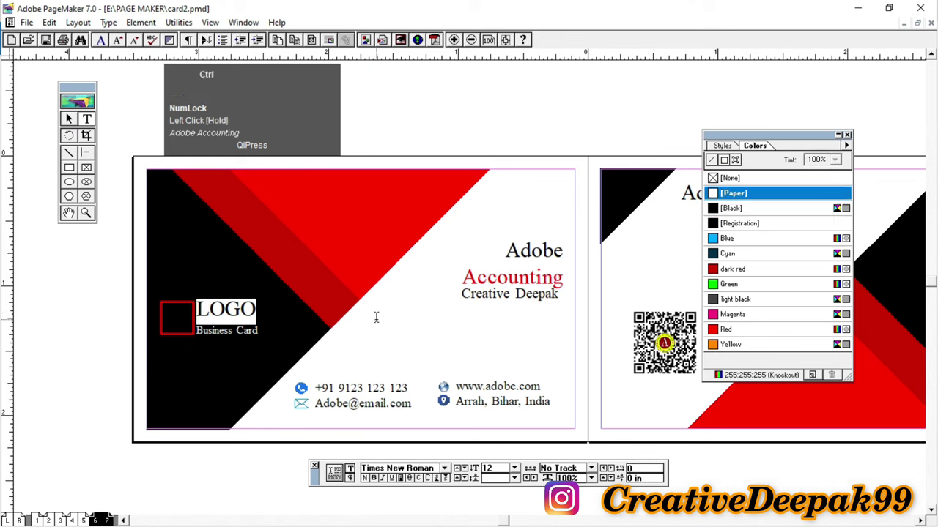
key(ctrl+shift+b)
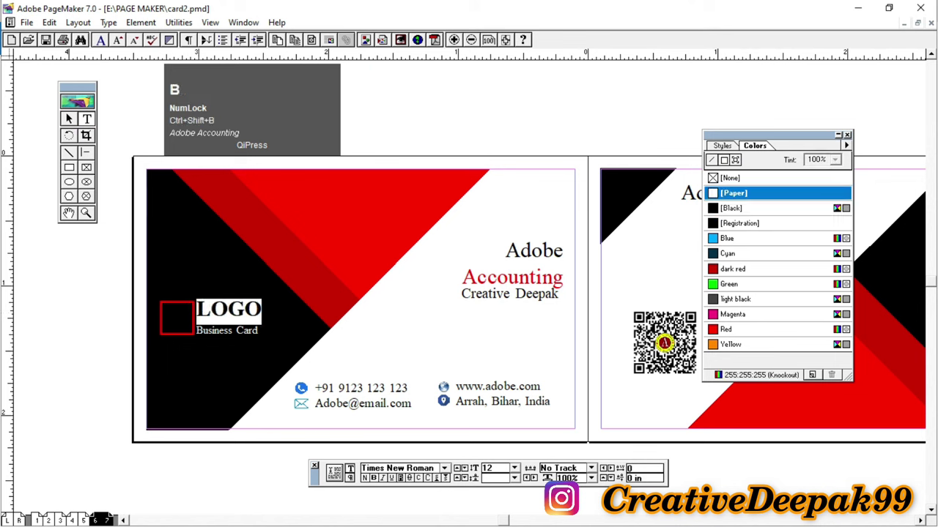
click(68, 120)
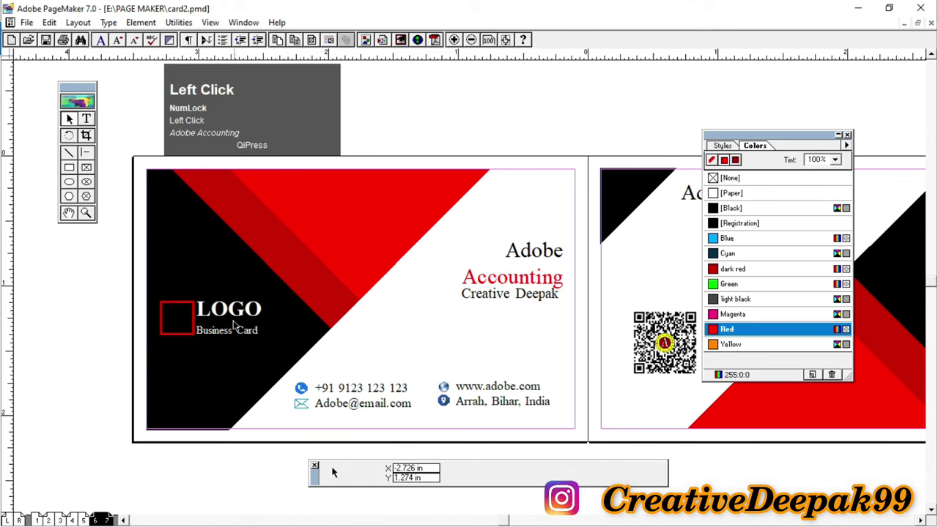
click(212, 338)
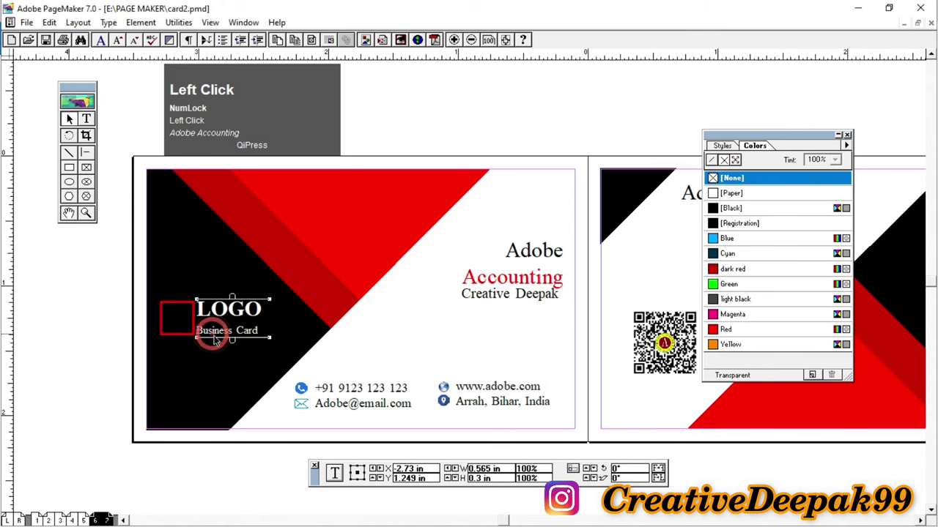
click(614, 103)
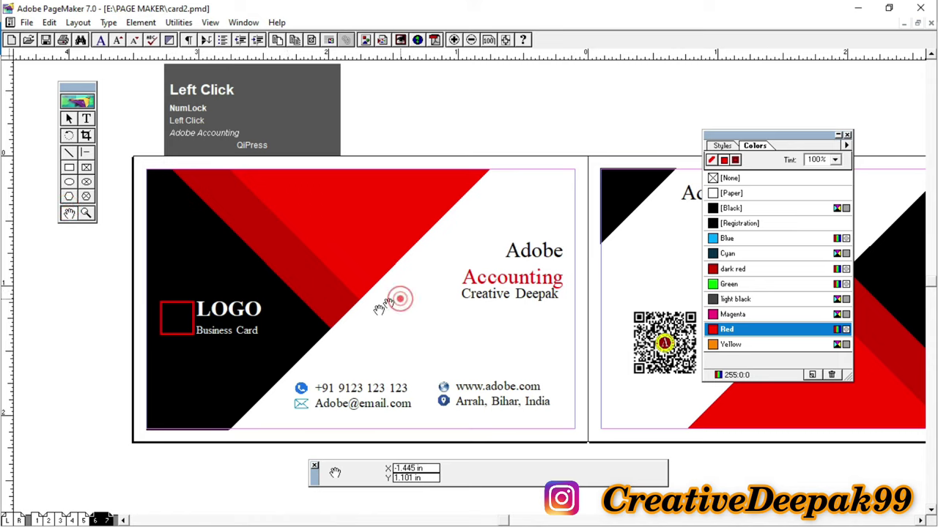
Step: Close the Colors palette, move the toolbox aside, and use Fit in Window to show both cards
drag(393, 297, 299, 308)
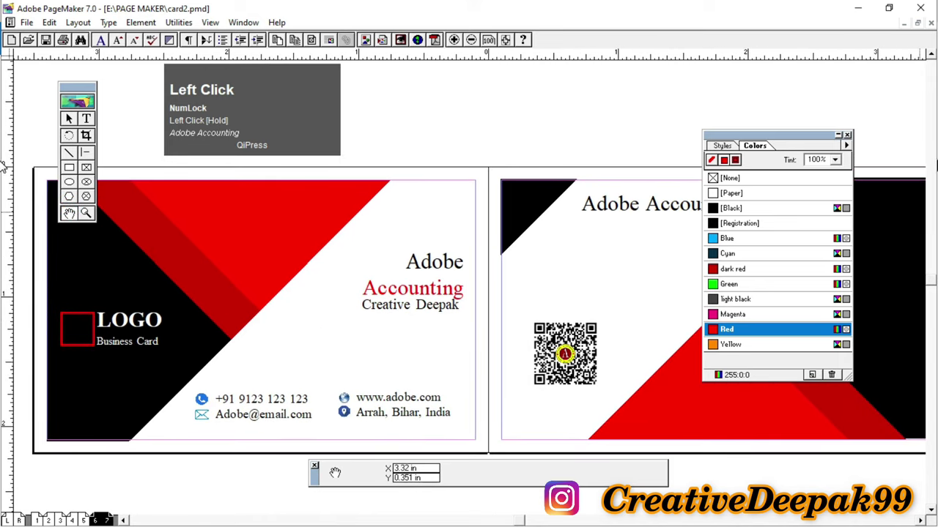
click(846, 136)
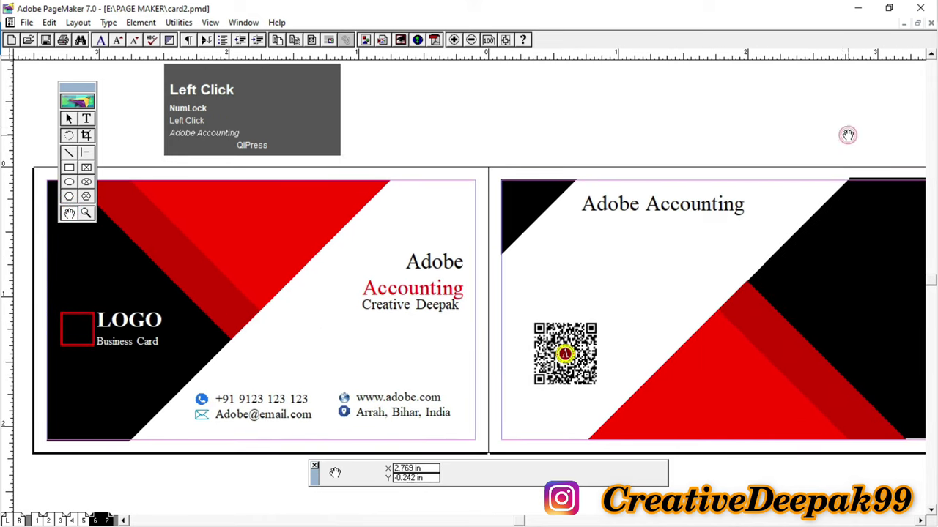
drag(82, 89, 39, 76)
right_click(488, 132)
click(502, 203)
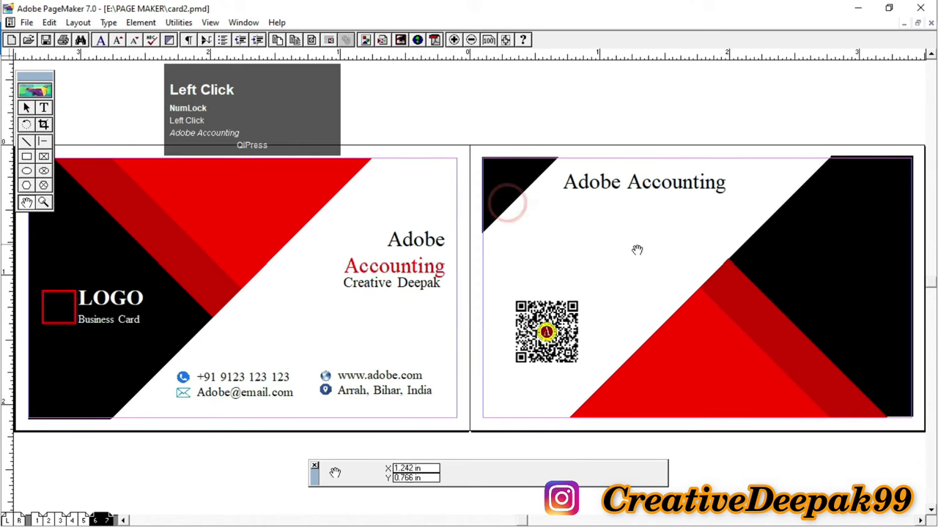